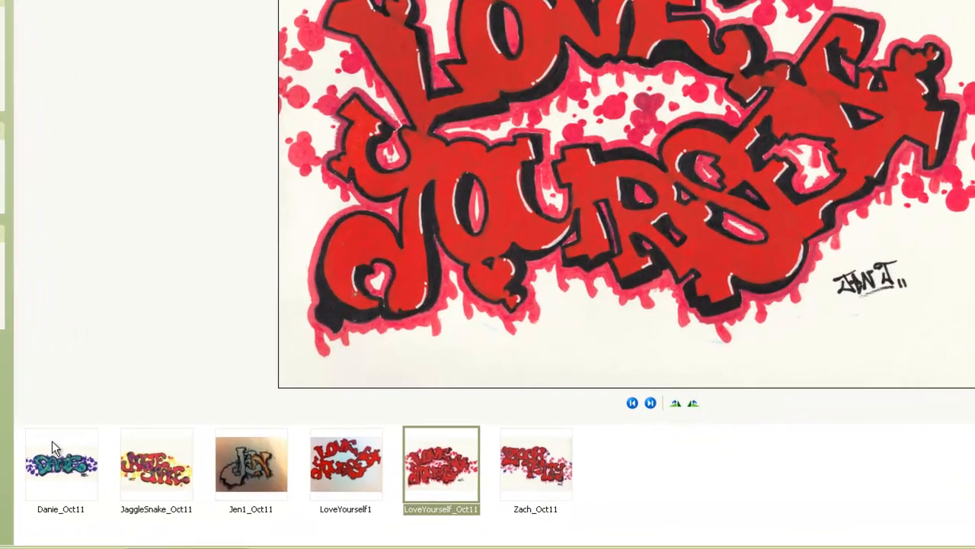
Step: Preview the first graffiti picture in the folder, and return to the LoveYourself_Oct11 picture
click(51, 444)
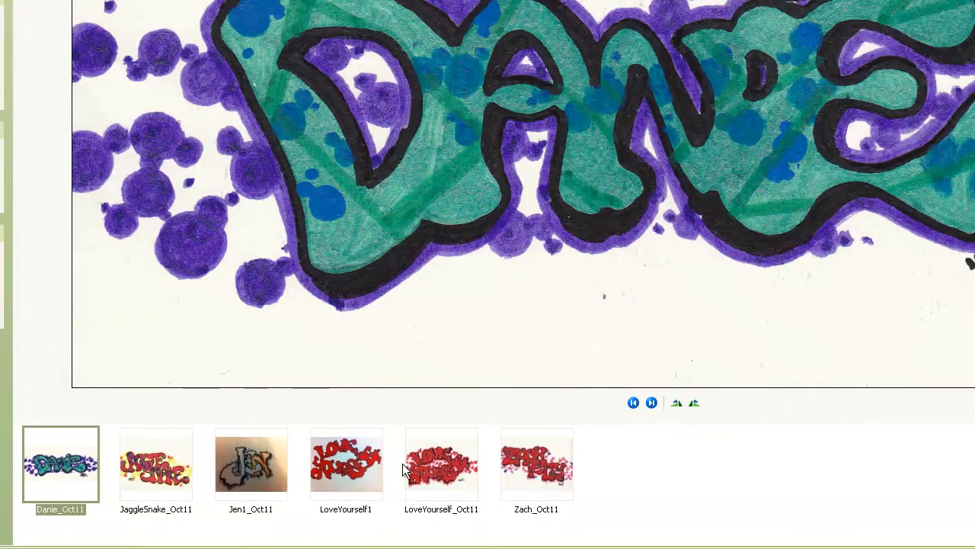
click(442, 465)
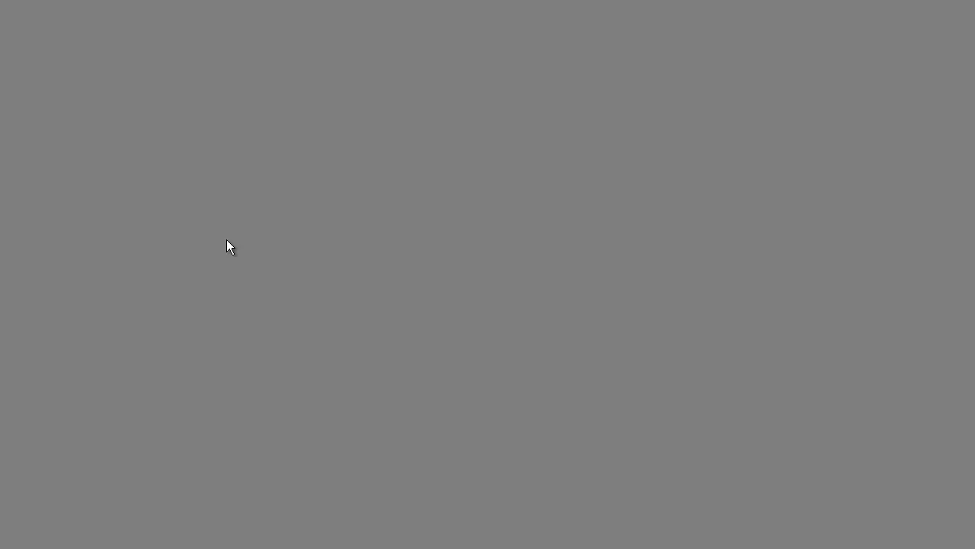
Step: In Photoshop, create a document named Graffiti 1 from the Default Photoshop Size preset with the resolution set to 300 pixels/inch
key(alt+f)
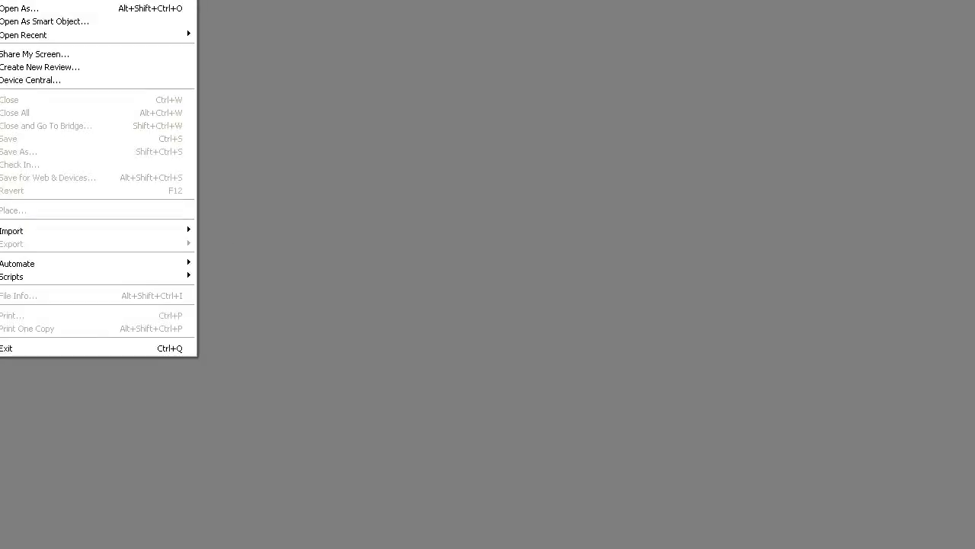
key(n)
click(396, 88)
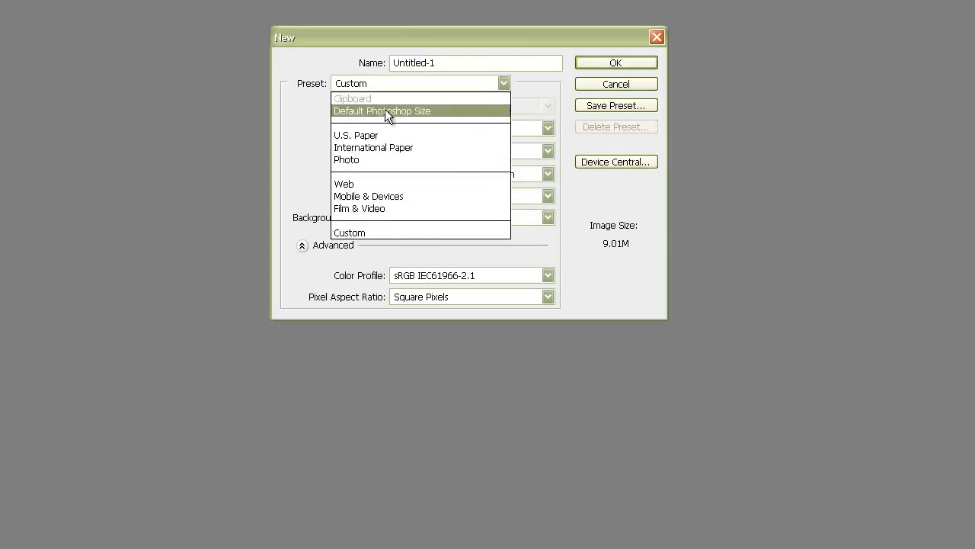
click(386, 113)
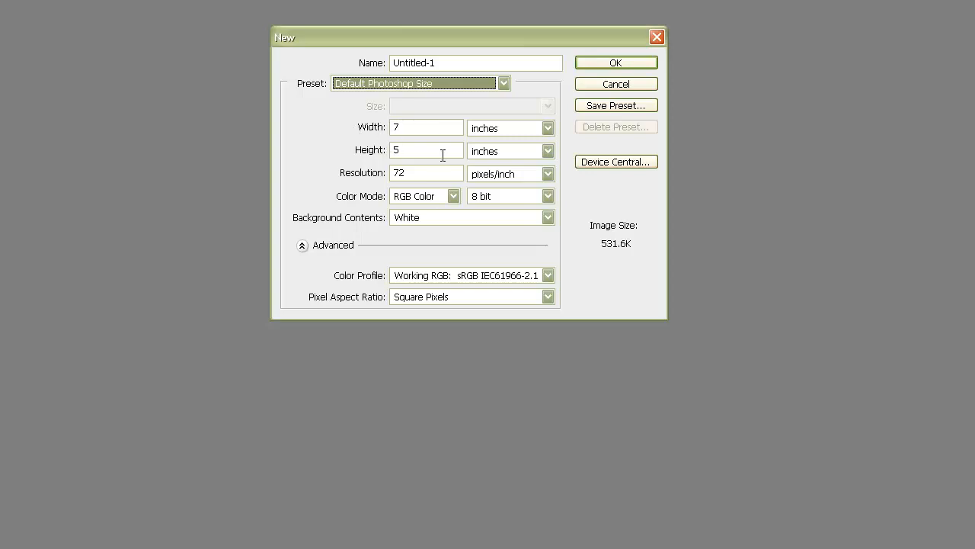
drag(423, 174, 316, 176)
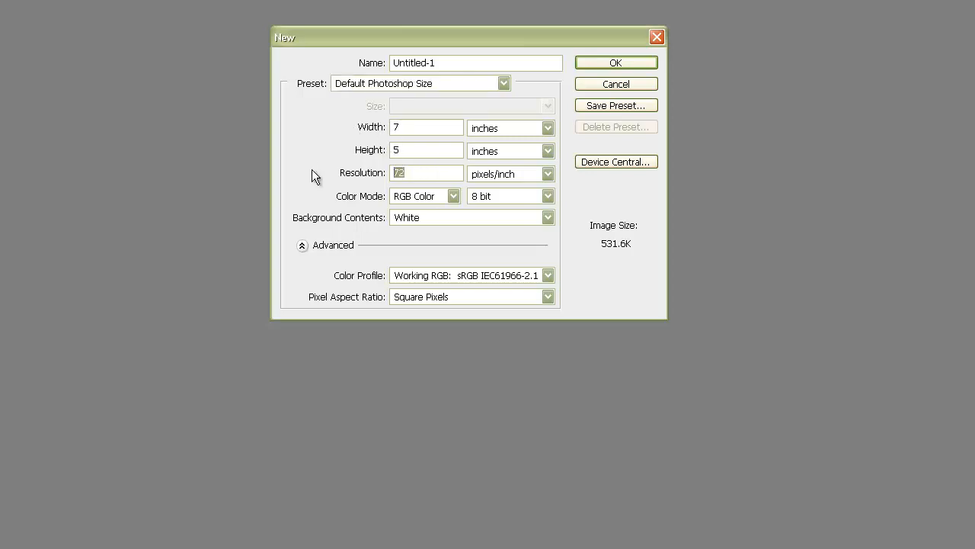
text(300)
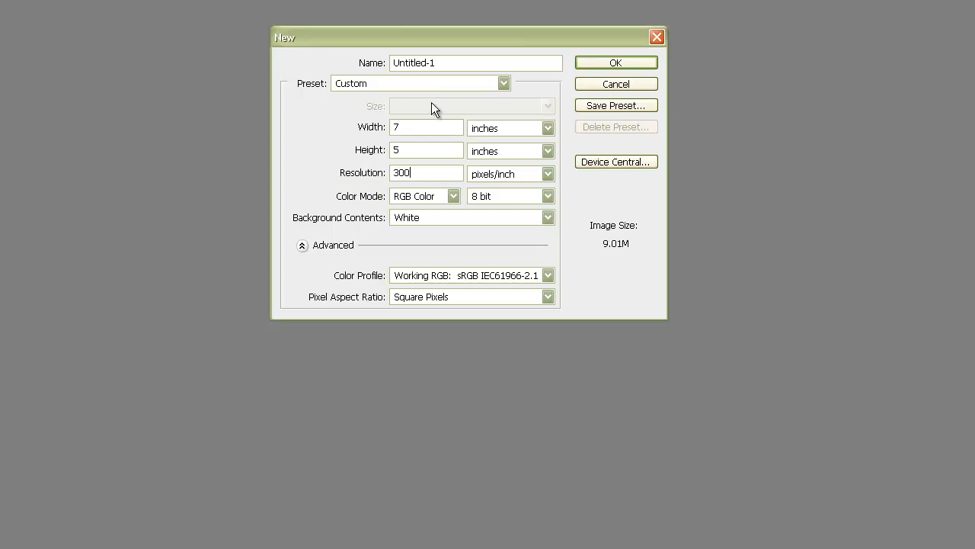
drag(440, 61, 340, 52)
text(Graffiti 1)
click(641, 62)
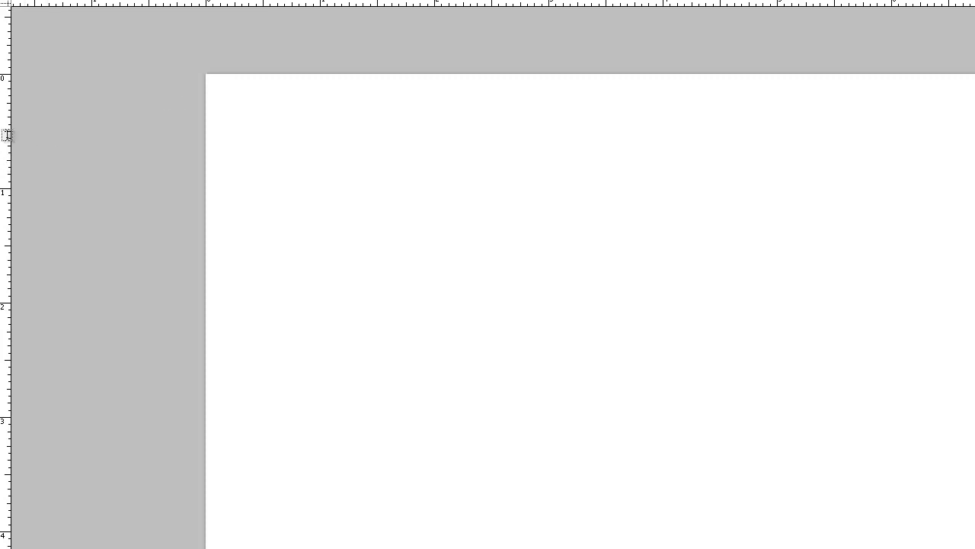
Step: Add a wide text box across the upper part of the page containing the word "Love"
drag(233, 106, 747, 201)
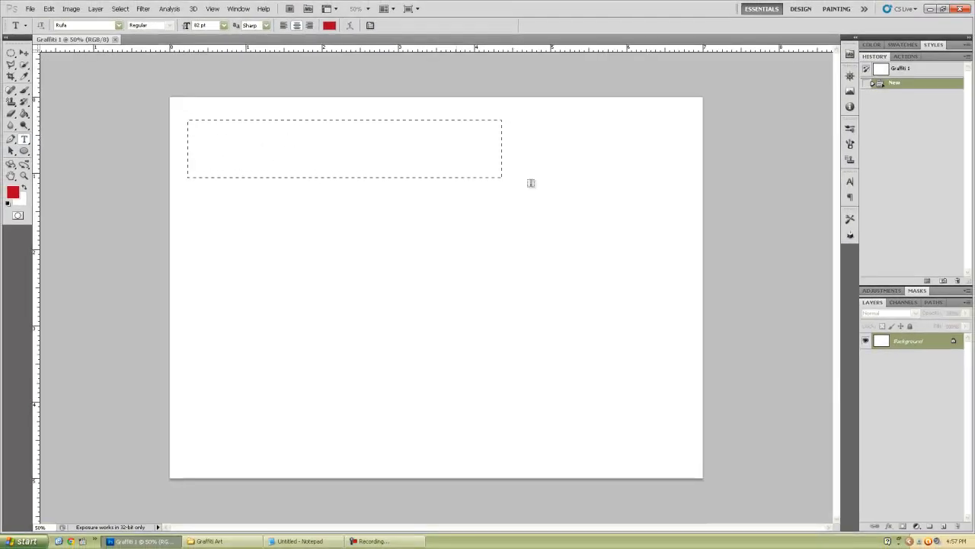
drag(532, 183, 675, 230)
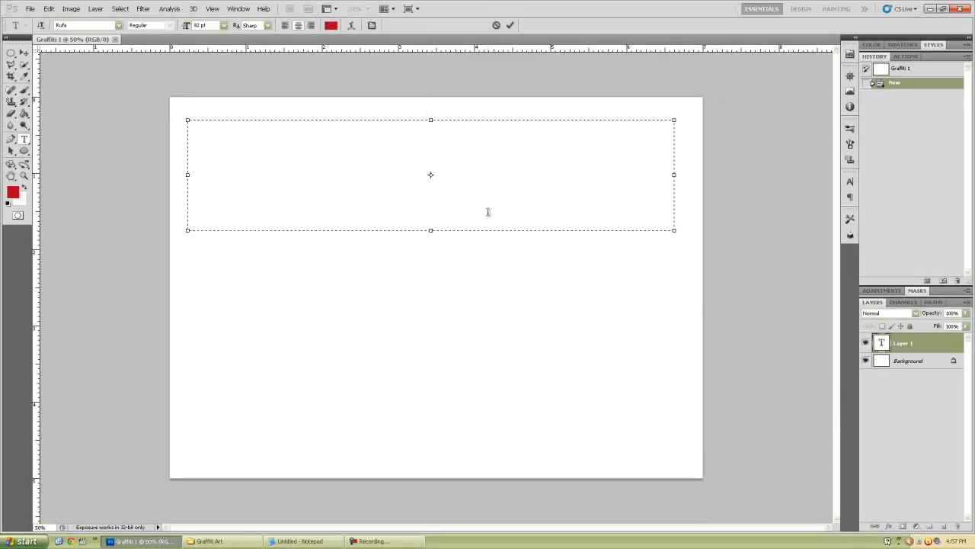
text(Le)
text(ve)
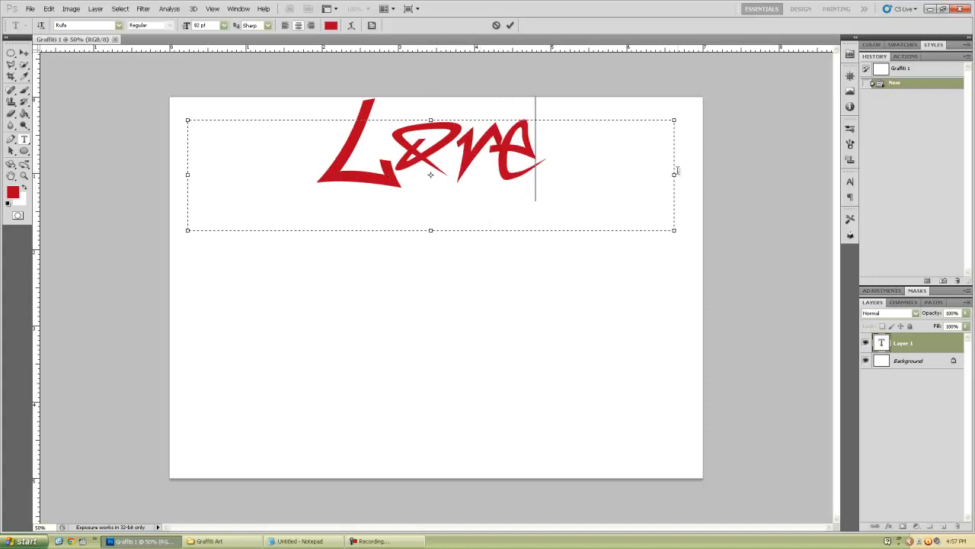
Step: Apply faux bold to the whole word Love
click(850, 182)
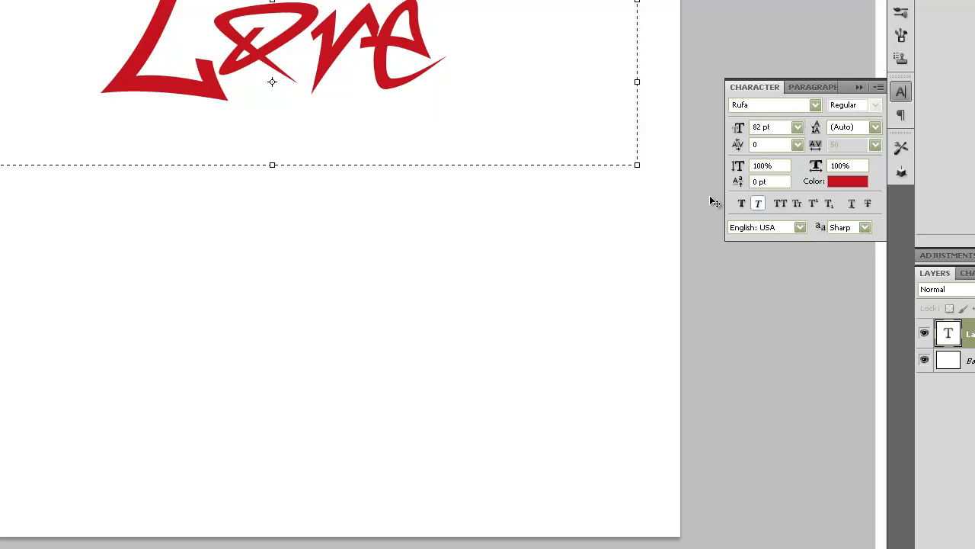
drag(488, 51, 49, 46)
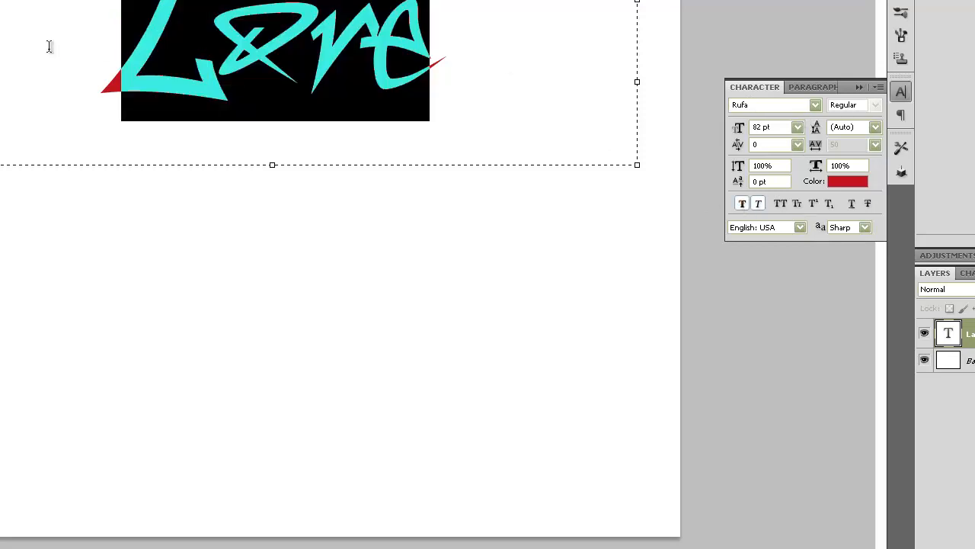
click(741, 203)
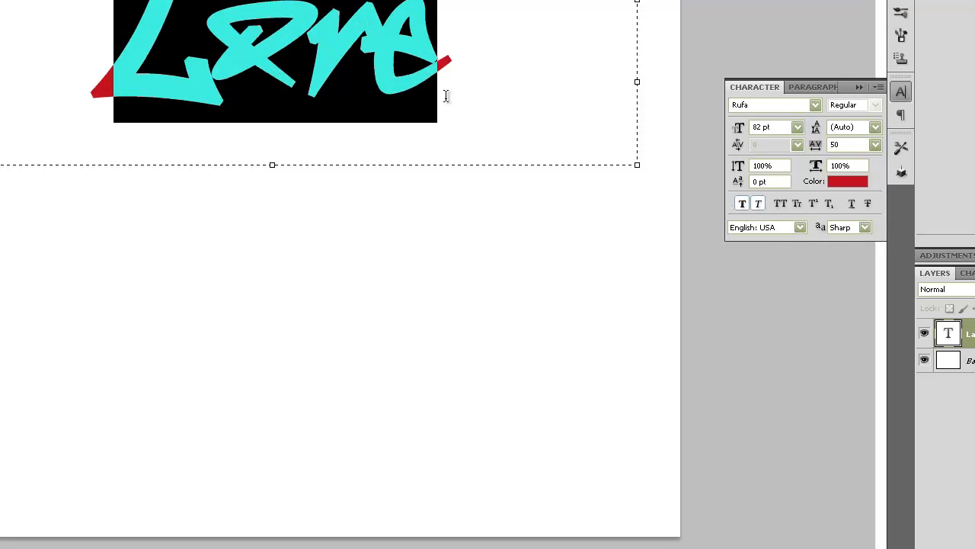
click(463, 83)
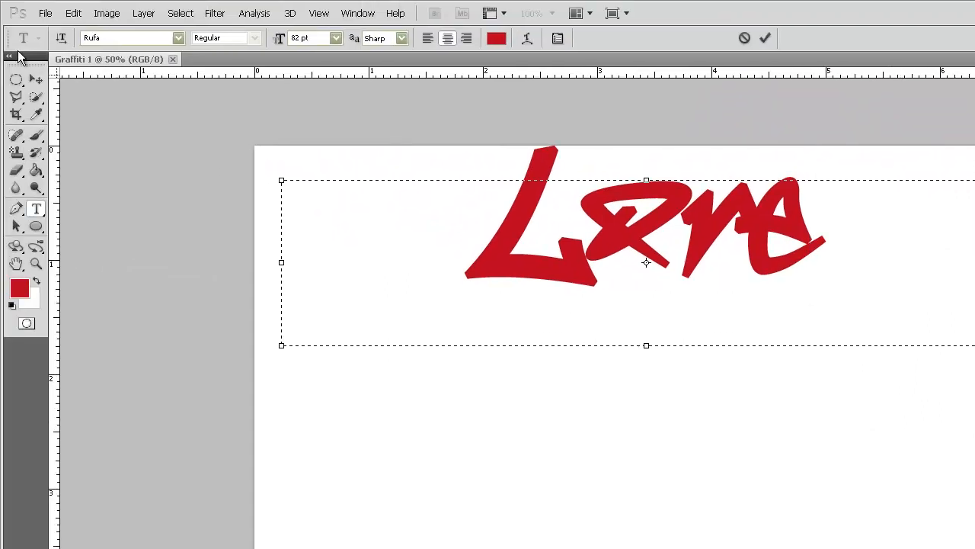
Step: Move the Love text down so that it sits fully on the page
click(35, 79)
drag(632, 235, 618, 329)
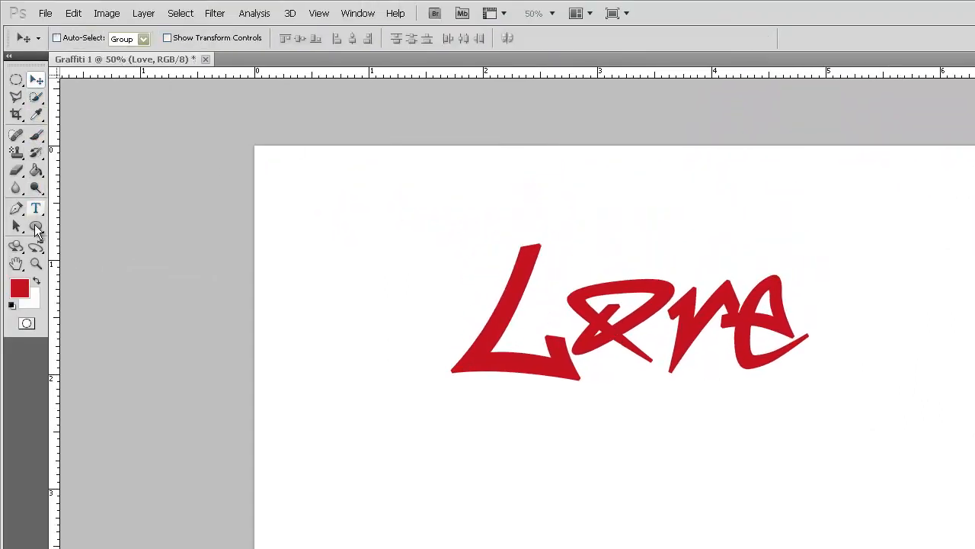
Step: Open the Warp Text settings for the Love text, accepting the removal of its faux bold style
click(37, 209)
click(629, 317)
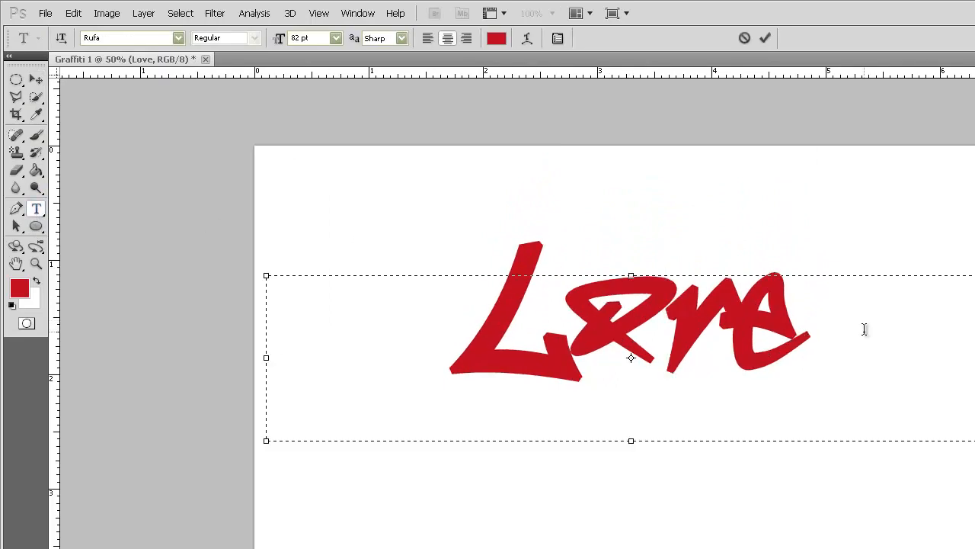
click(529, 39)
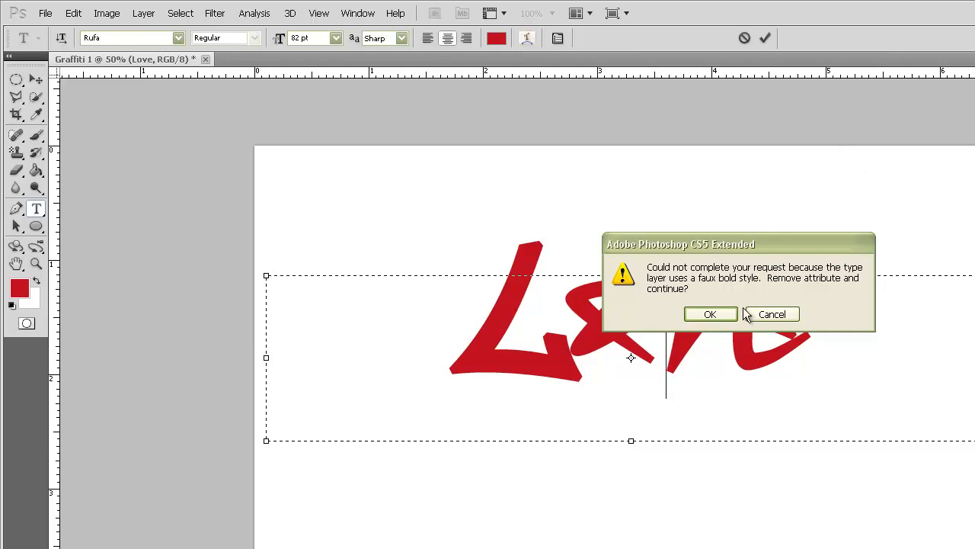
click(709, 315)
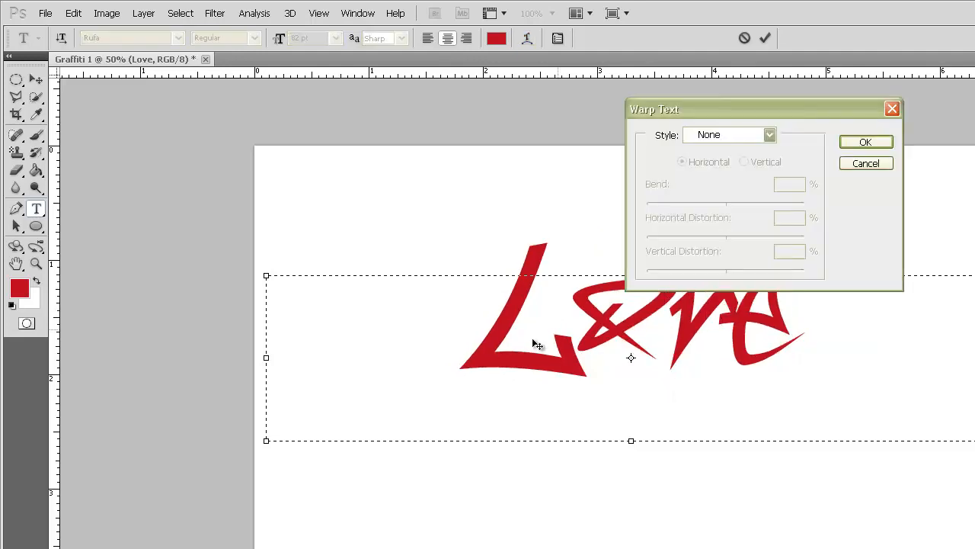
Step: Check the shape of the lettering in the Graffiti Art folder's LoveYourself_Oct11 picture, and return to the Photoshop document
click(705, 136)
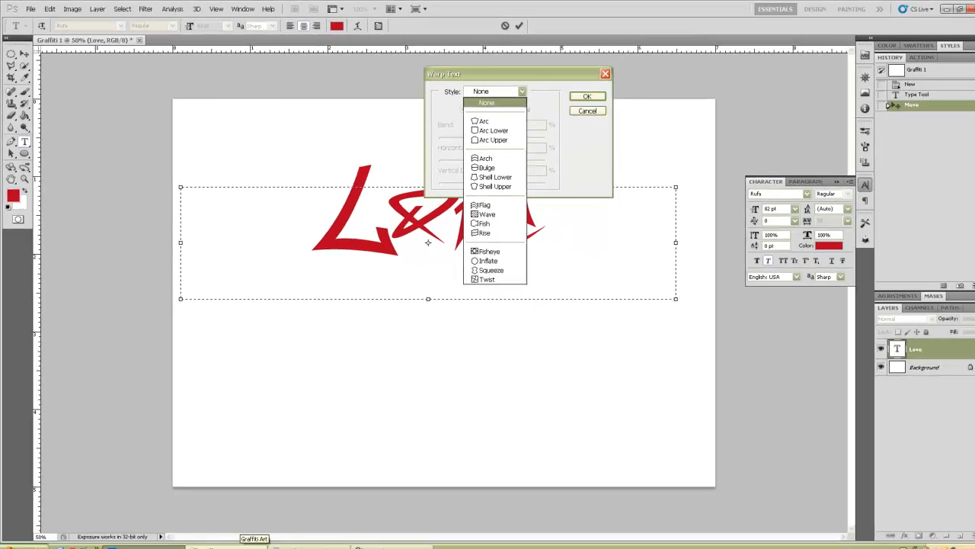
click(221, 544)
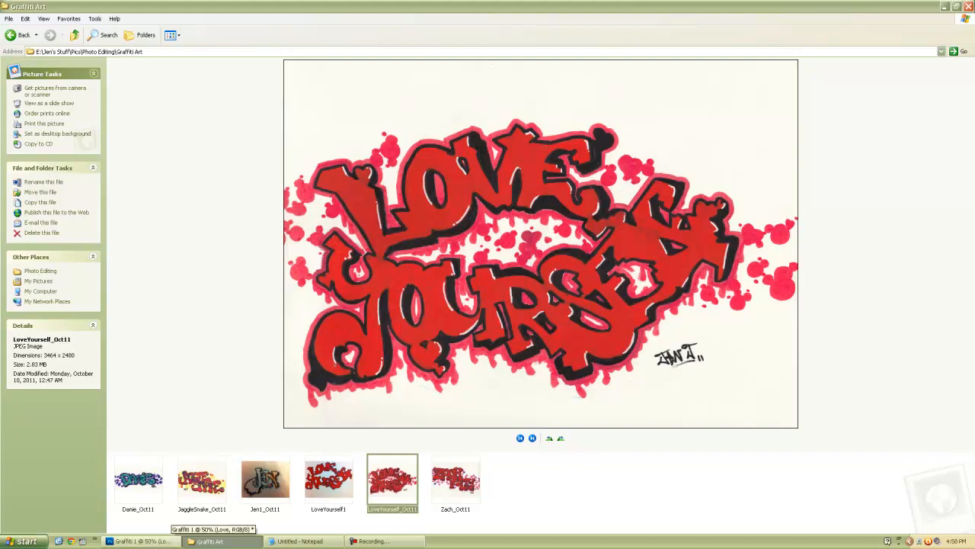
click(161, 543)
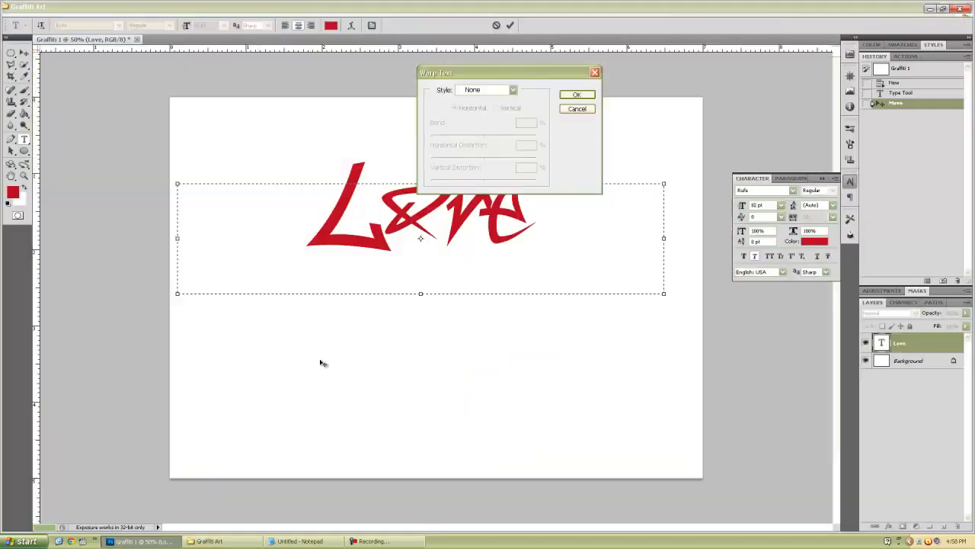
Step: Warp the Love text with the Arc Upper style at 82% bend and move it down onto the page
click(468, 92)
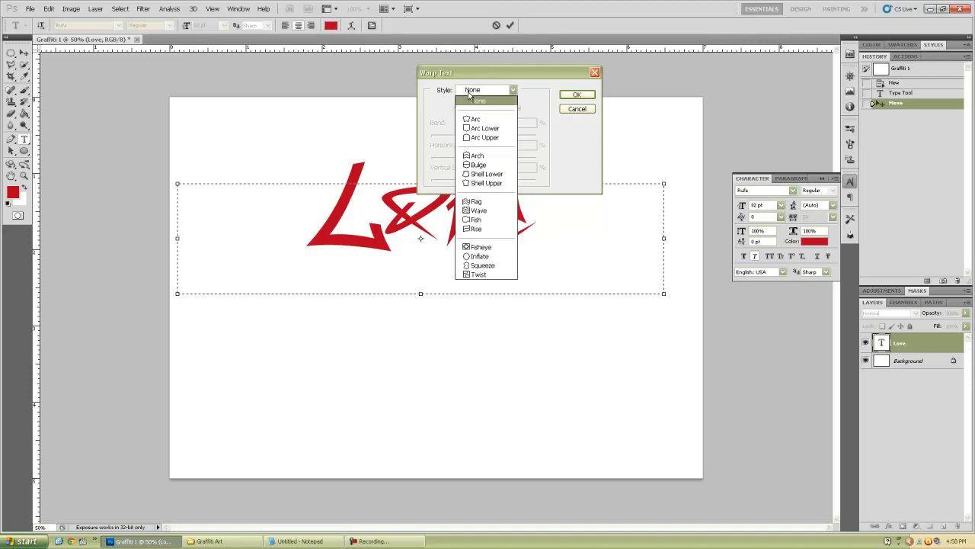
click(476, 137)
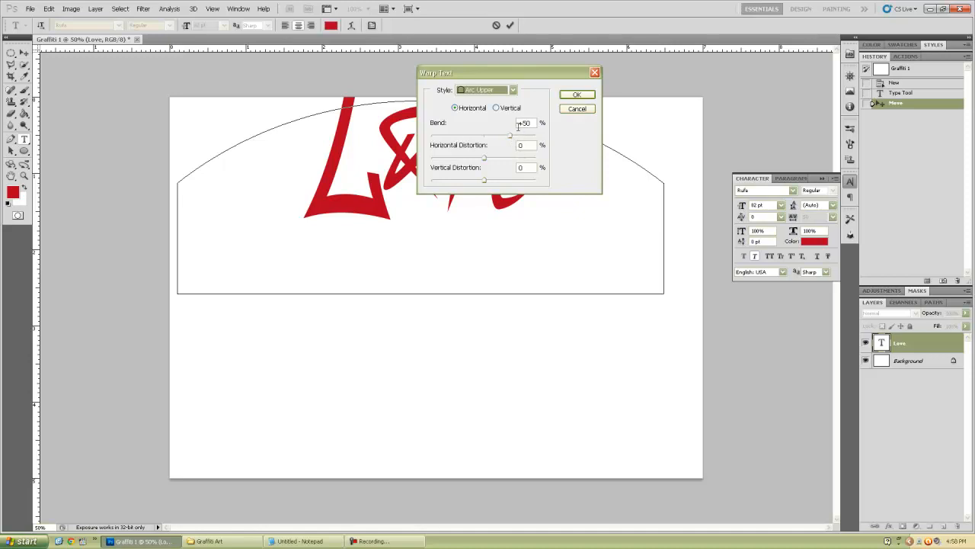
drag(522, 122, 535, 122)
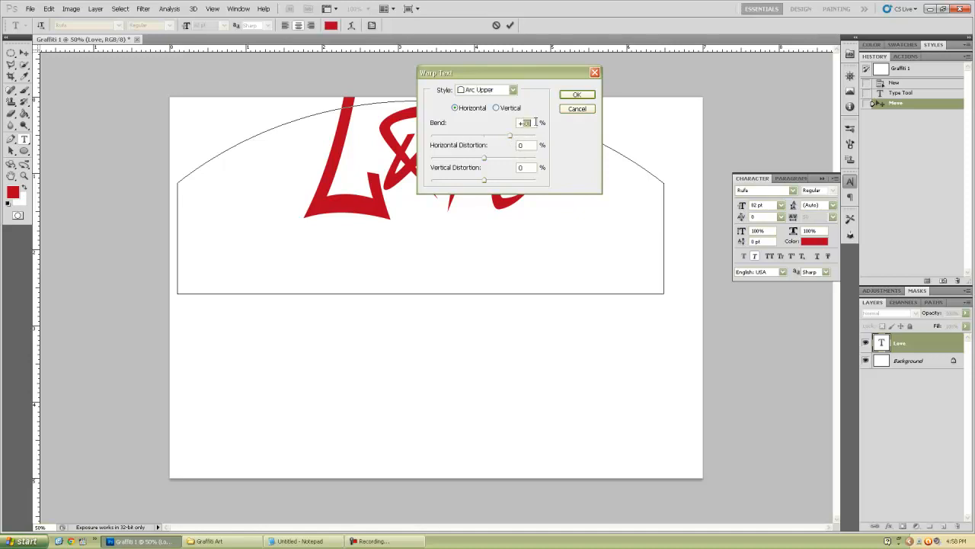
text(82)
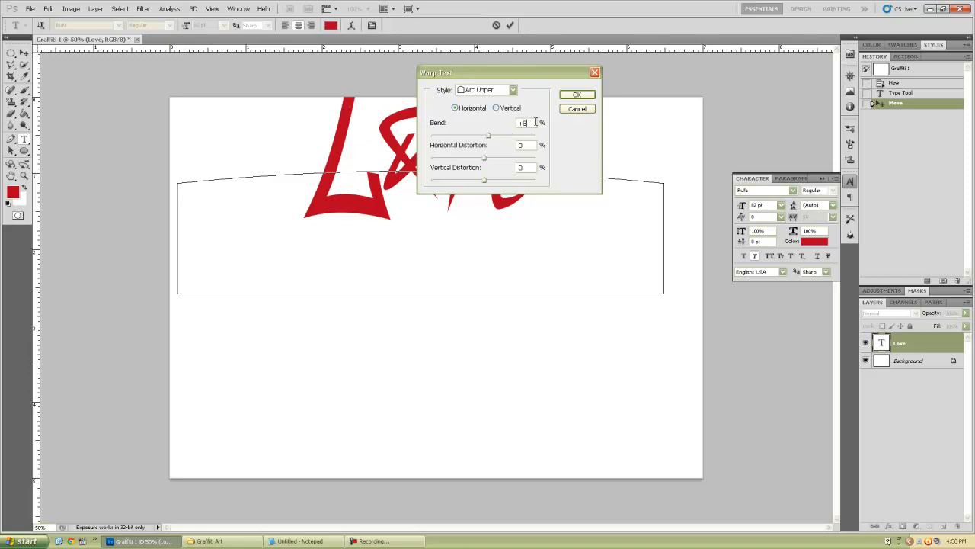
click(589, 91)
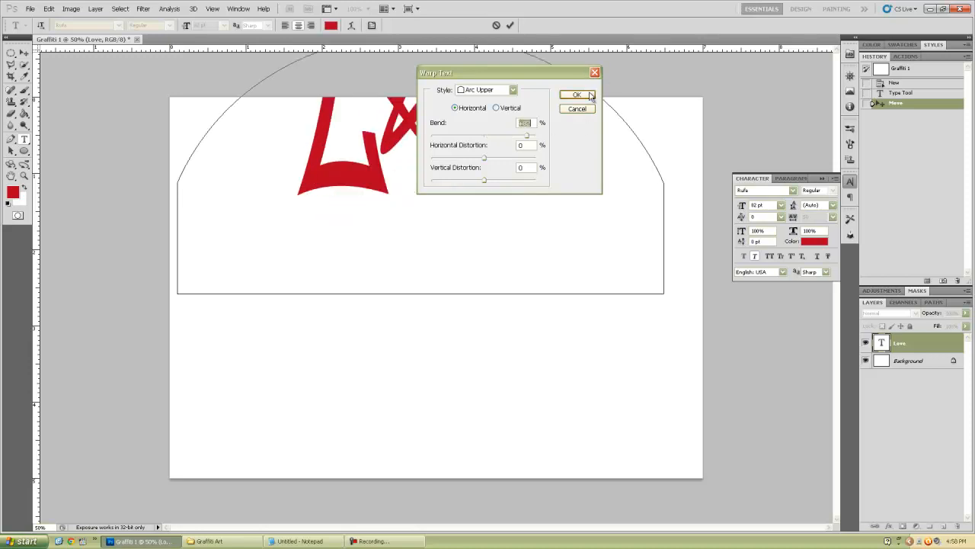
click(24, 53)
drag(362, 220, 387, 238)
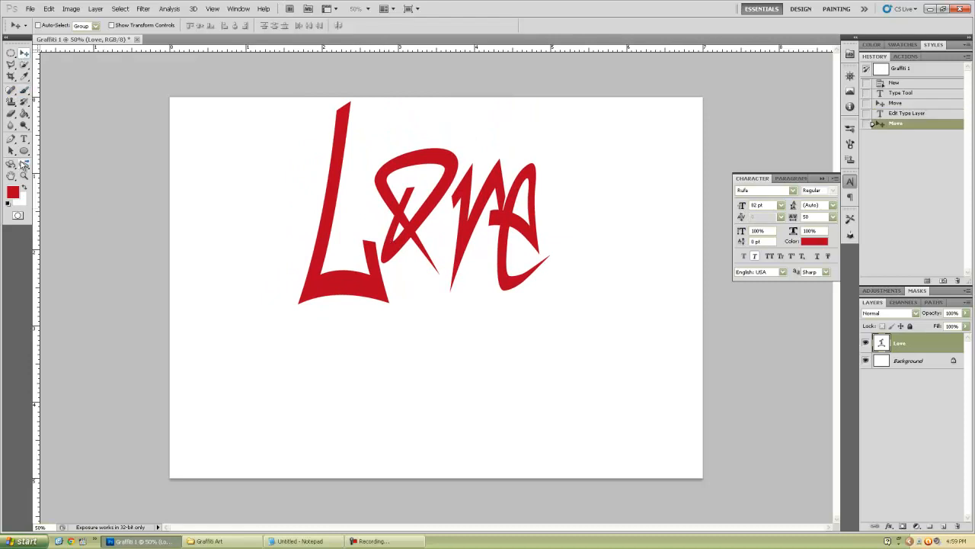
Step: Add a wide text box across the page below Love containing the word "Yourself"
click(24, 140)
drag(196, 322, 691, 460)
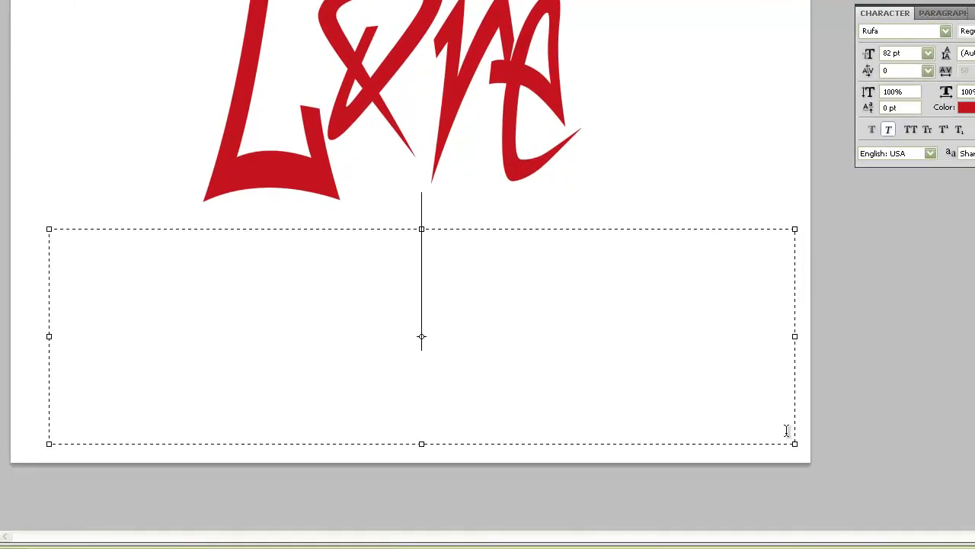
text(Yourself)
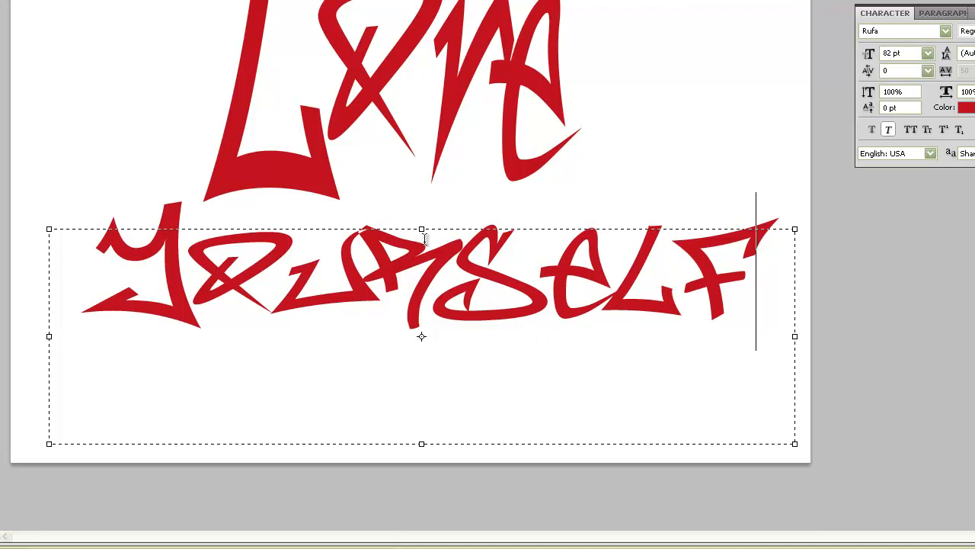
Step: Warp the Yourself text with the Arc Lower style at 82% bend and move it slightly up and left on the page
drag(756, 274, 82, 256)
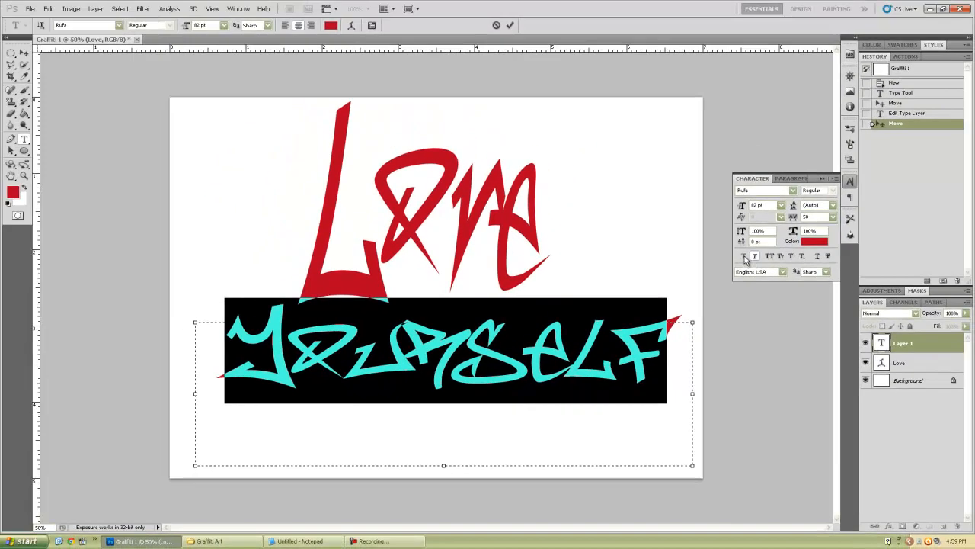
click(437, 407)
drag(667, 355, 115, 354)
click(351, 26)
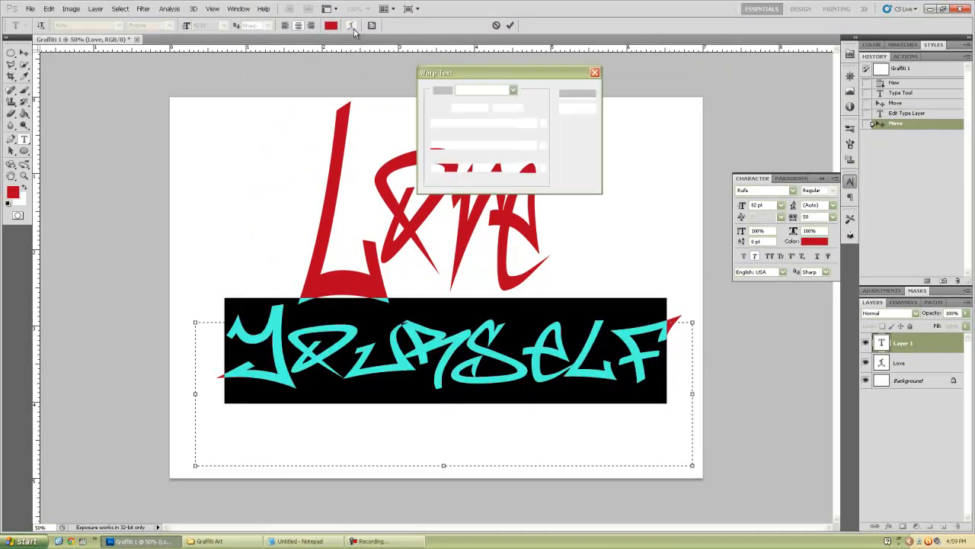
click(490, 92)
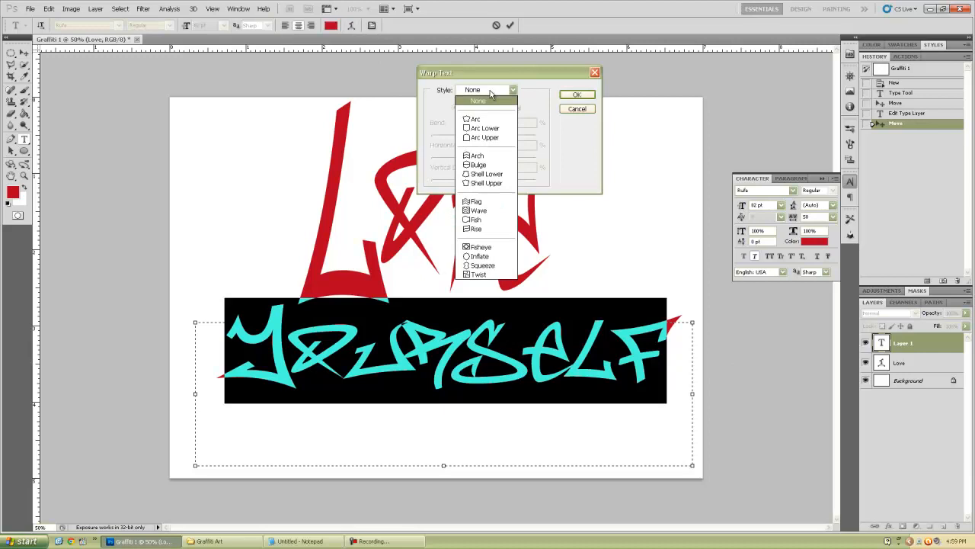
click(485, 128)
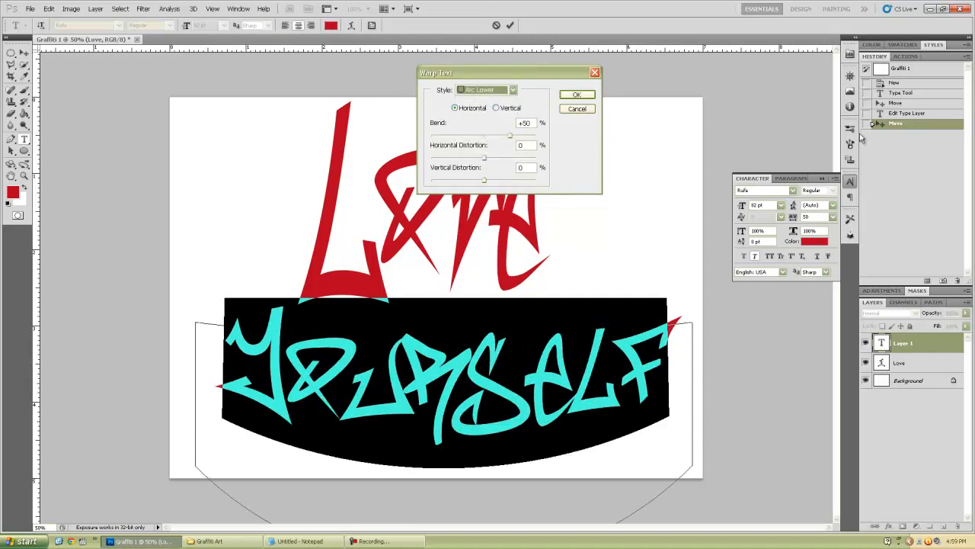
double_click(521, 123)
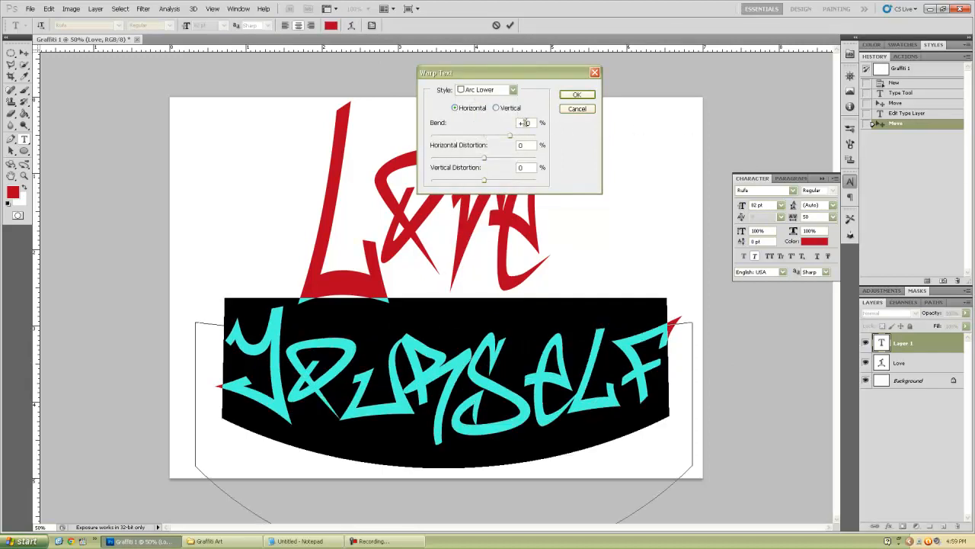
text(+82)
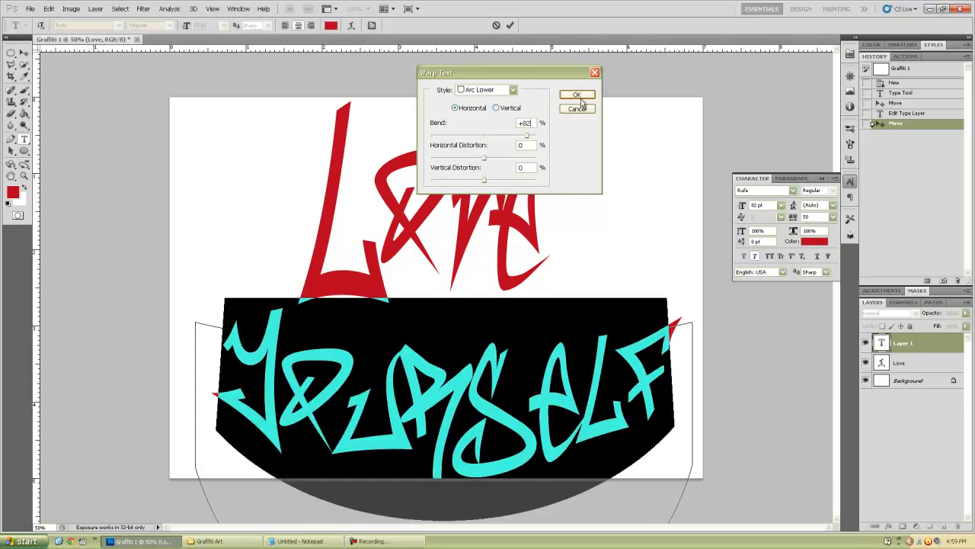
click(579, 98)
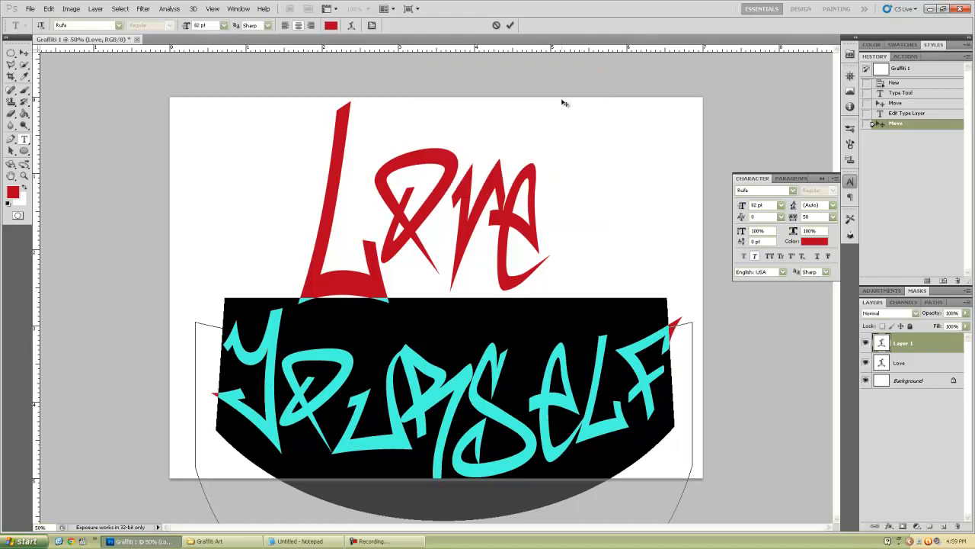
click(25, 53)
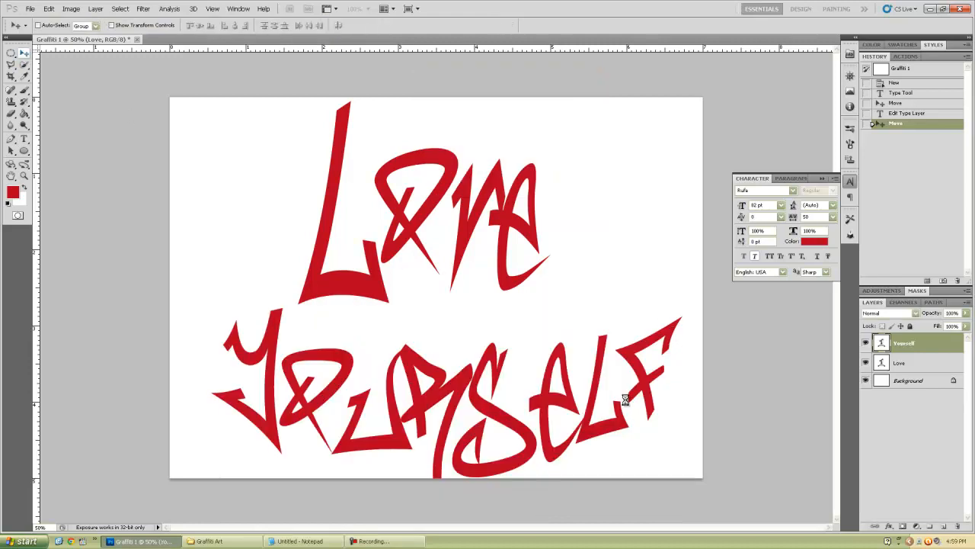
drag(470, 402, 452, 385)
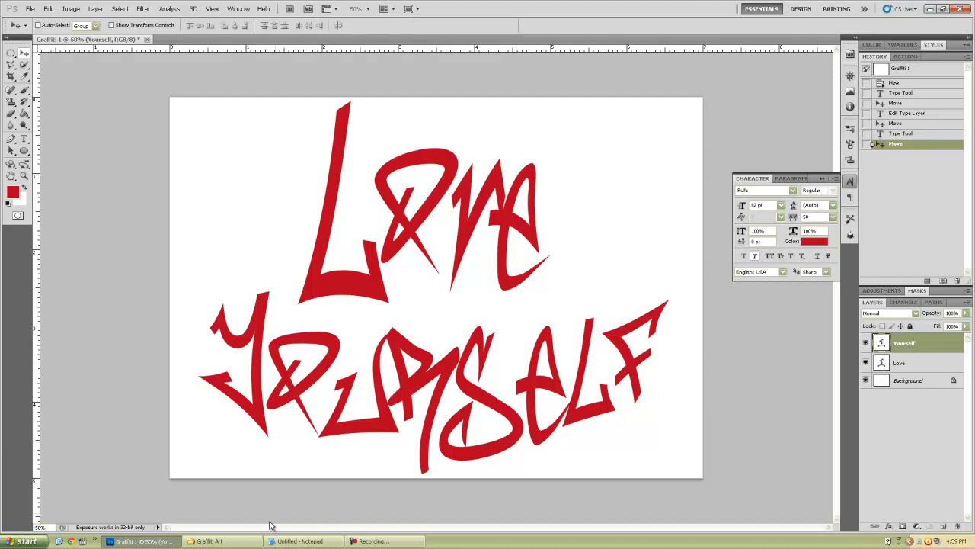
Step: Following the LoveYourself_Oct11 picture in the Graffiti Art folder, rotate the Yourself text about 9° counterclockwise and shift it up and right
click(250, 541)
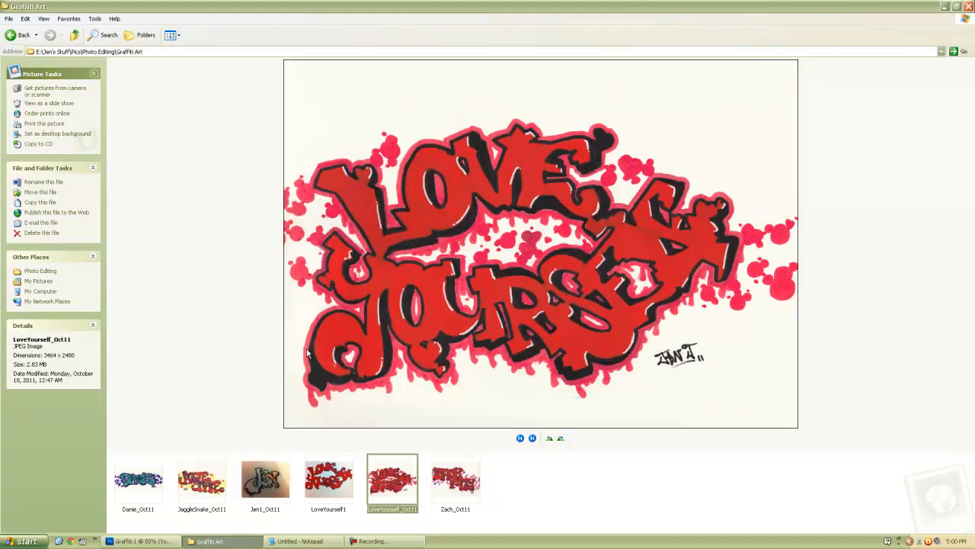
click(141, 541)
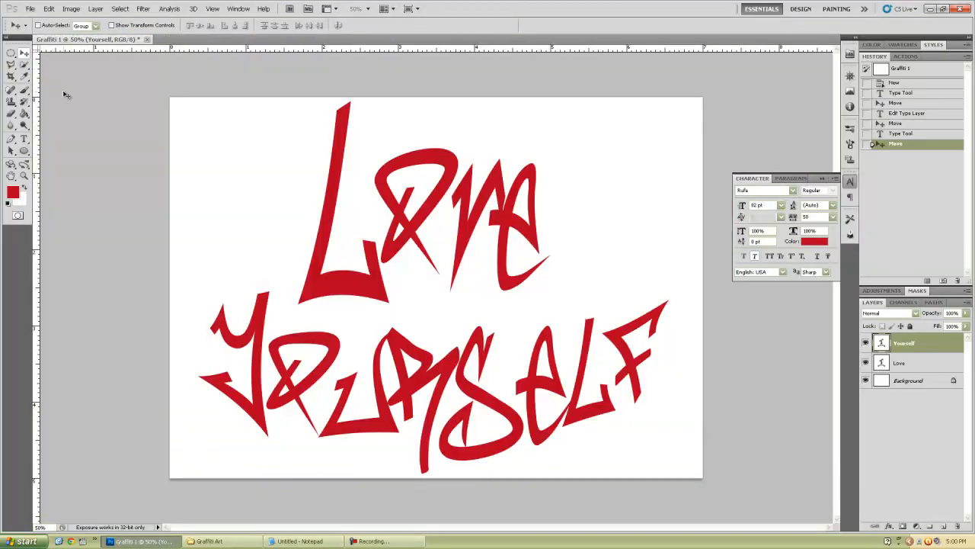
click(50, 8)
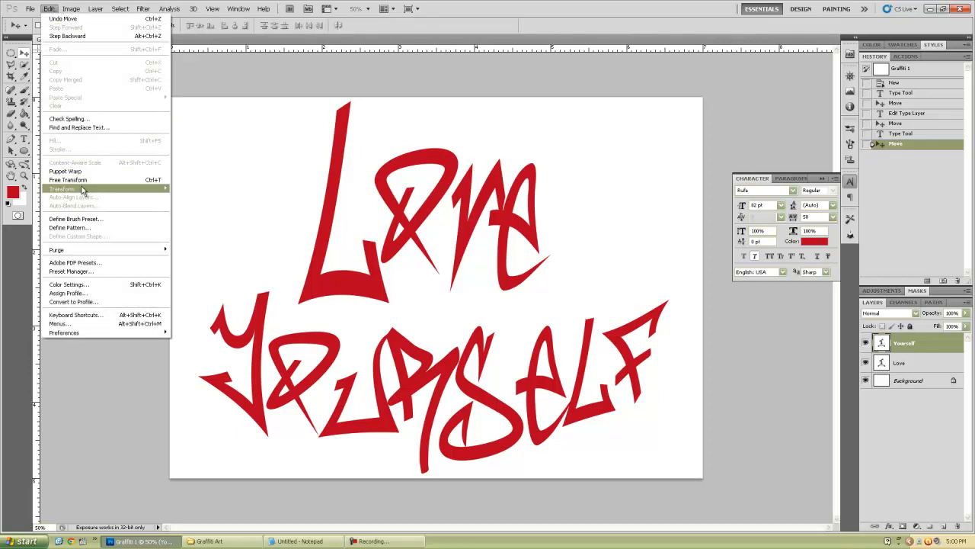
mouse_move(84, 189)
click(190, 201)
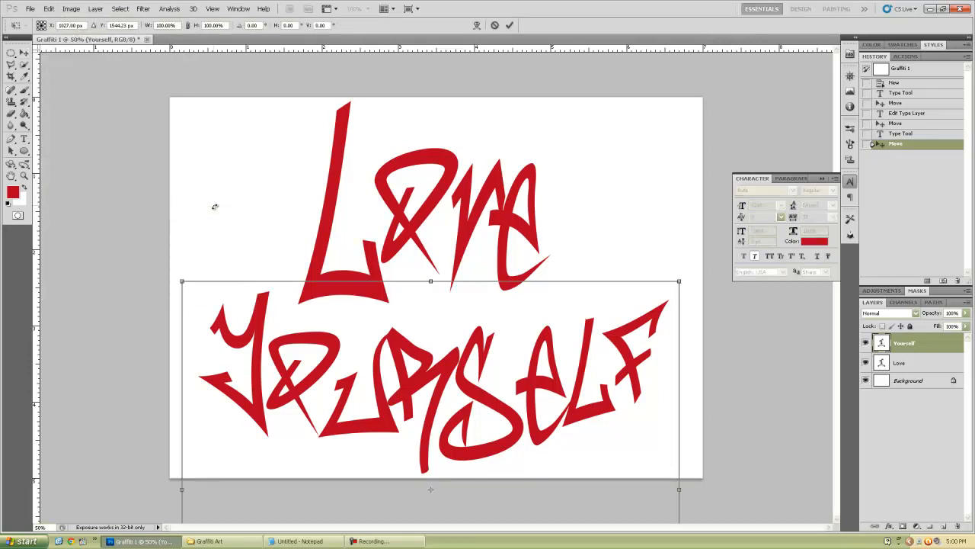
drag(688, 271, 660, 243)
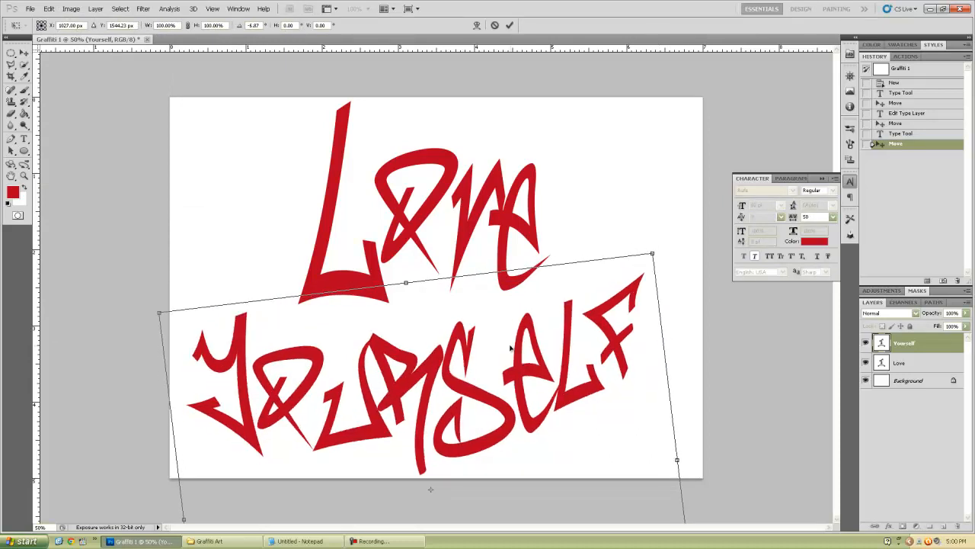
mouse_move(455, 364)
mouse_down()
mouse_move(490, 349)
mouse_move(489, 338)
mouse_move(439, 364)
mouse_up()
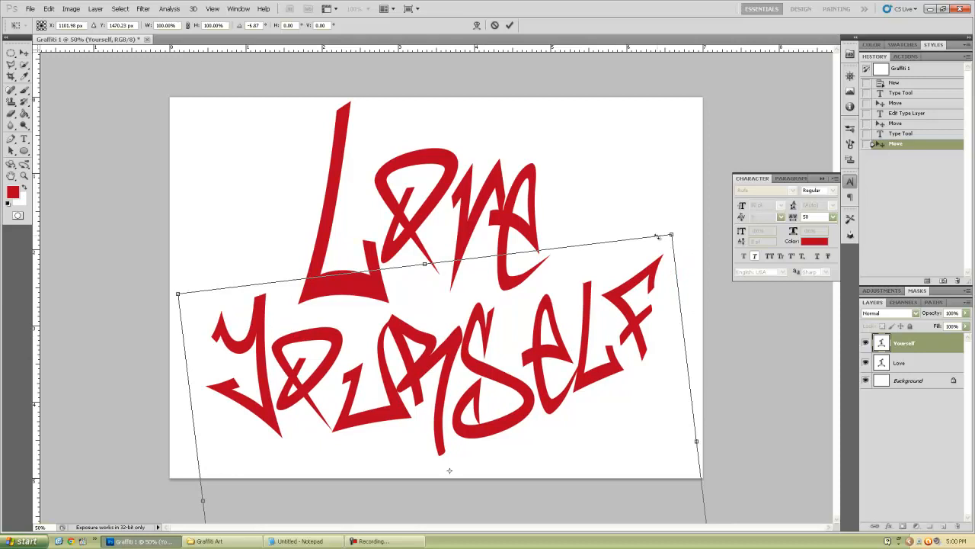
drag(674, 227, 667, 220)
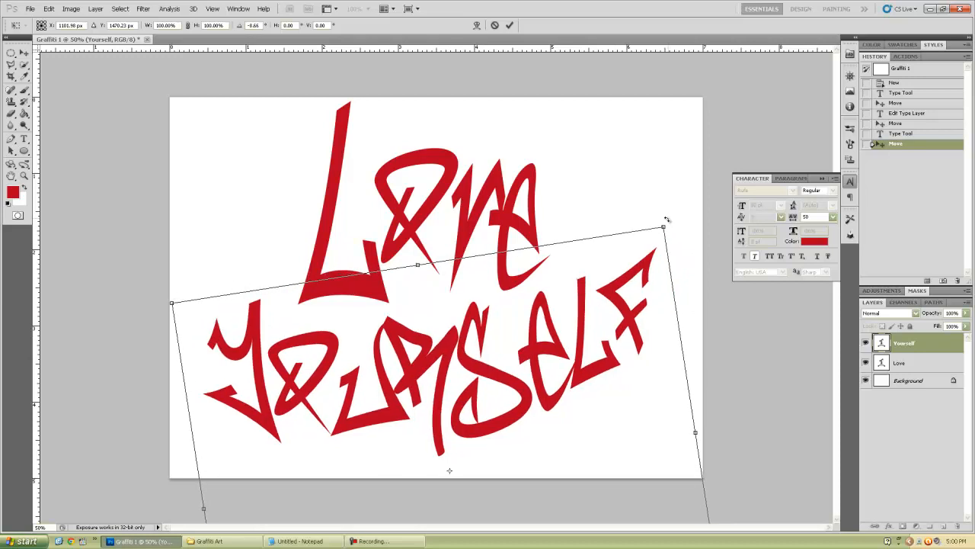
drag(410, 379, 436, 376)
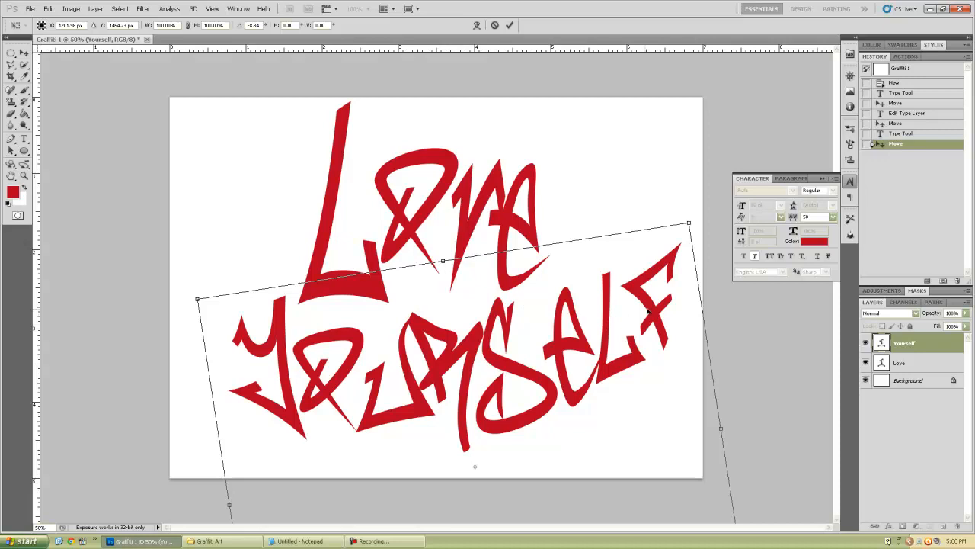
click(24, 55)
click(459, 204)
Step: Set the letter tracking of the Yourself text to 25 and move the word slightly left
click(24, 140)
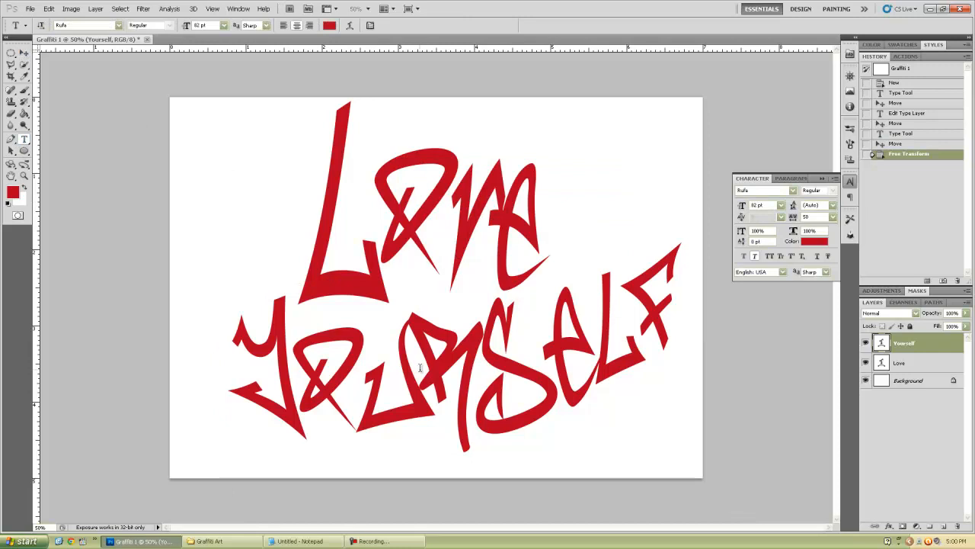
click(449, 359)
drag(681, 322, 225, 358)
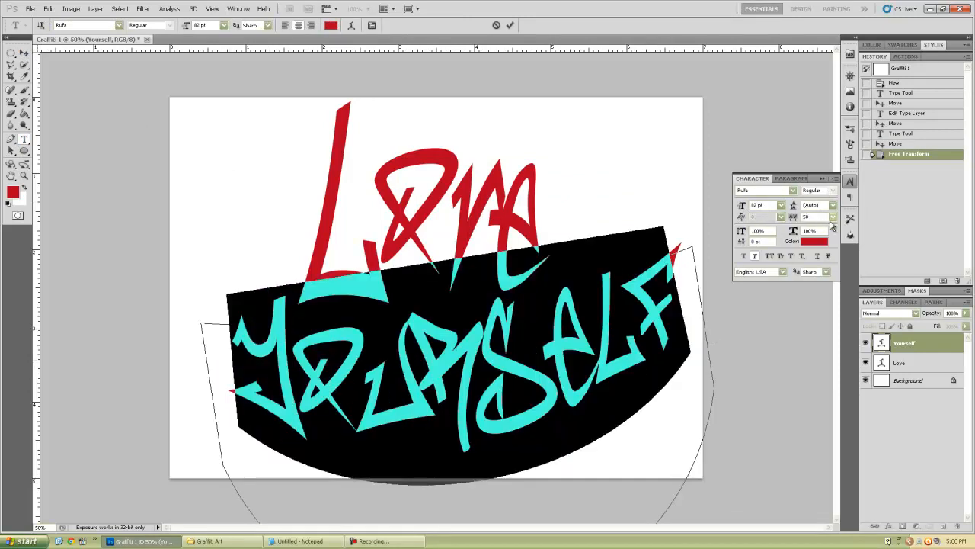
click(833, 216)
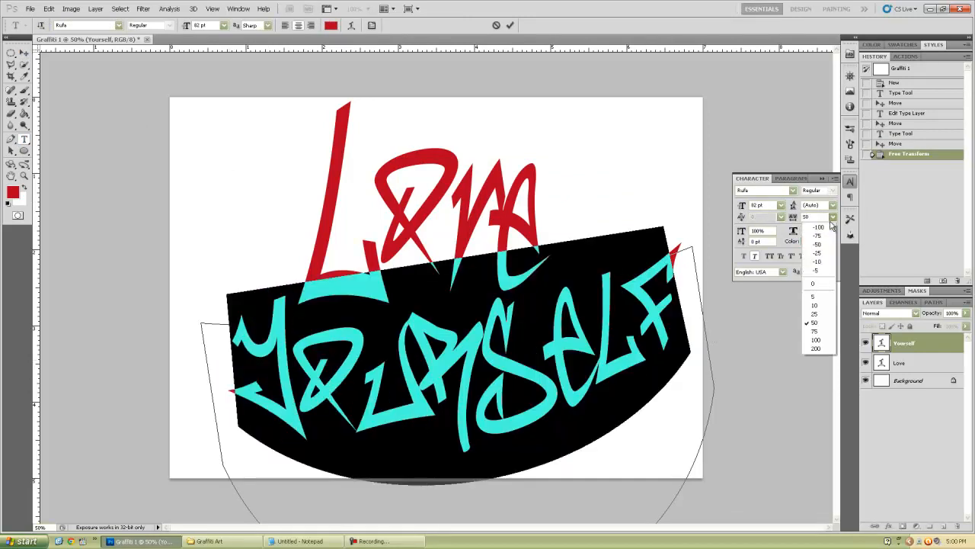
click(829, 314)
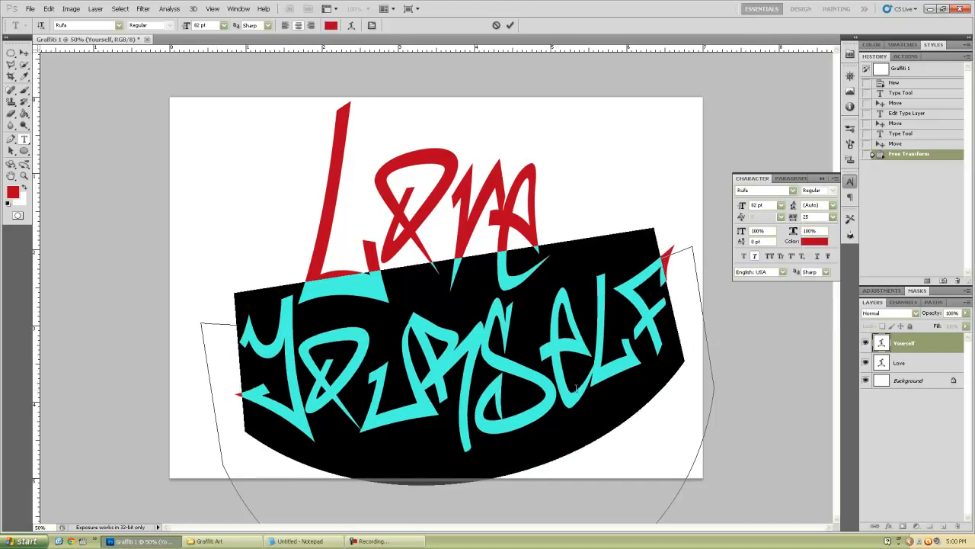
click(24, 52)
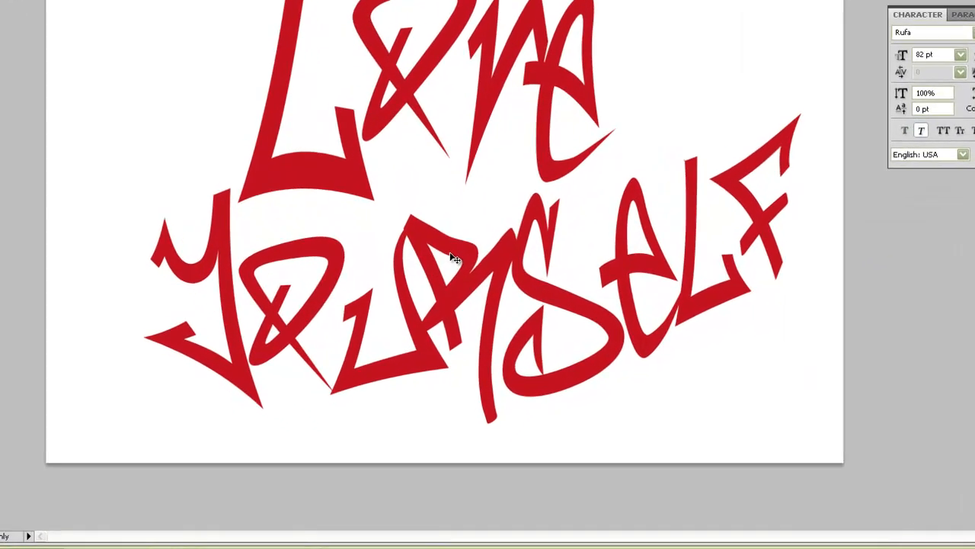
drag(455, 259, 436, 256)
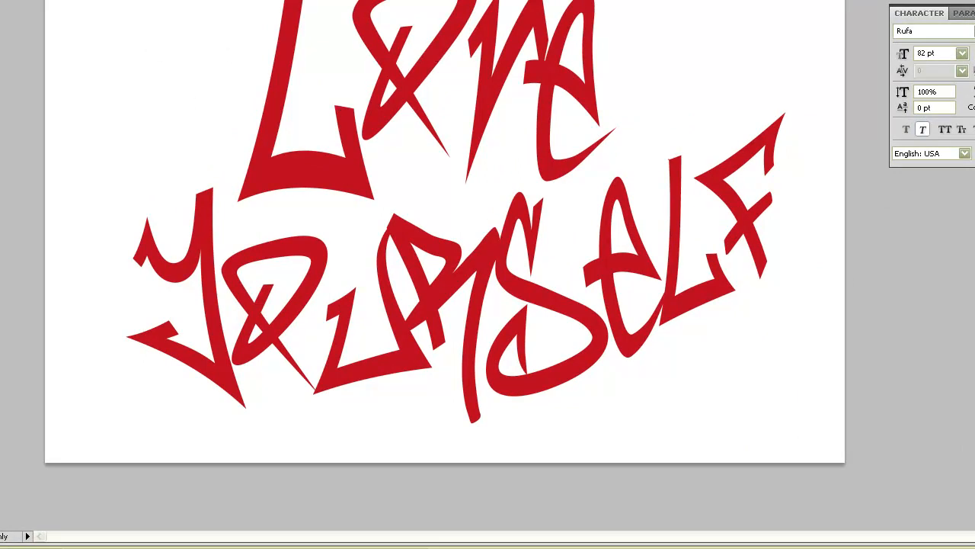
Step: Rotate the Love text about 7.6° counterclockwise, checking its tilt against the LoveYourself_Oct11 picture
click(0, 0)
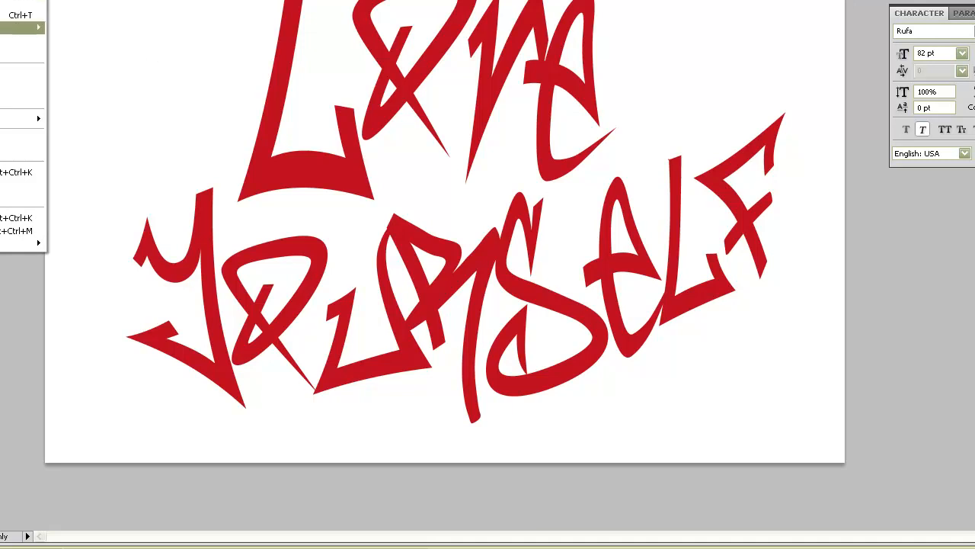
mouse_move(2, 27)
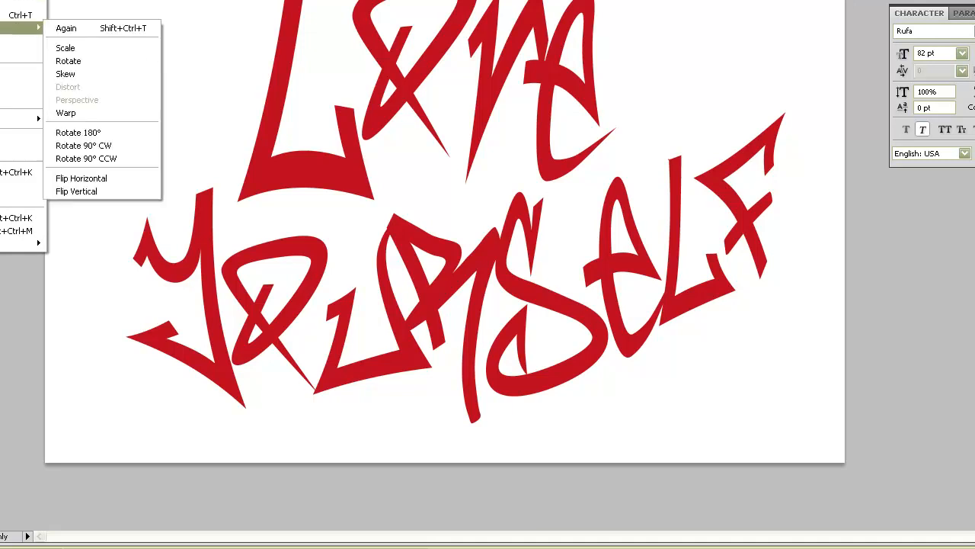
click(102, 60)
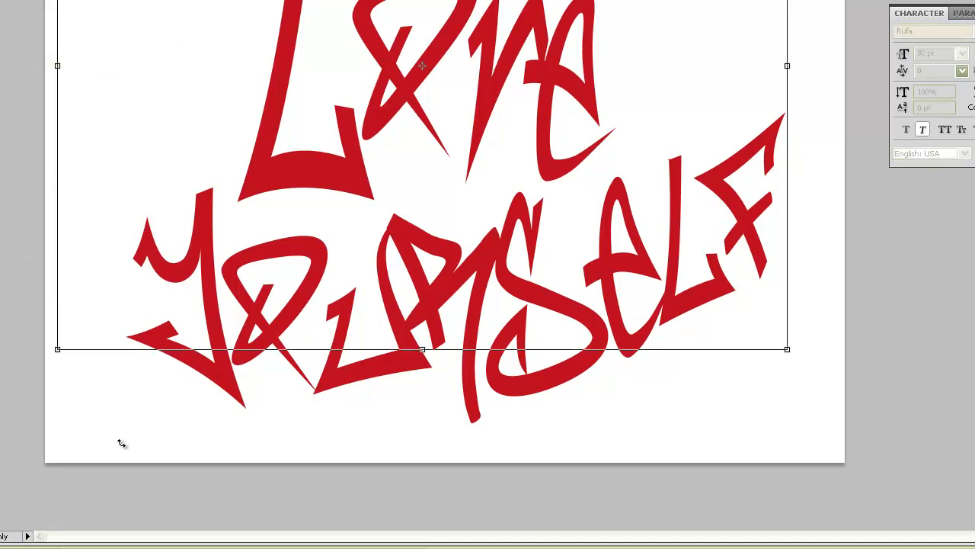
drag(50, 343, 76, 372)
click(287, 544)
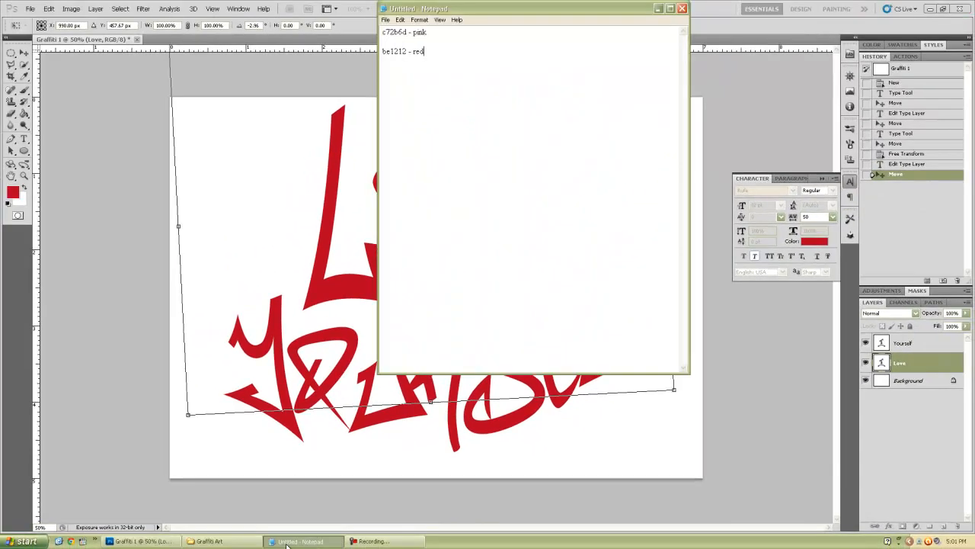
click(209, 541)
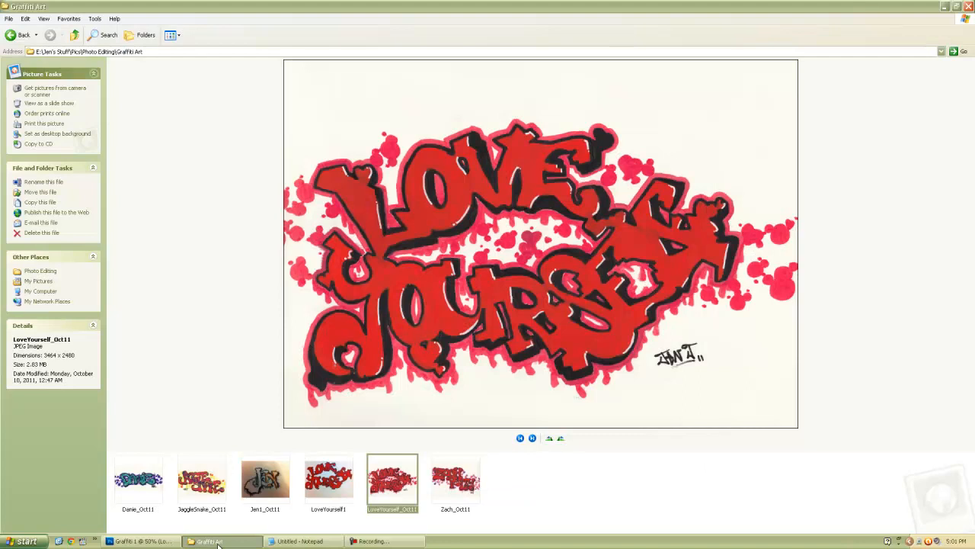
click(162, 543)
drag(182, 419, 204, 433)
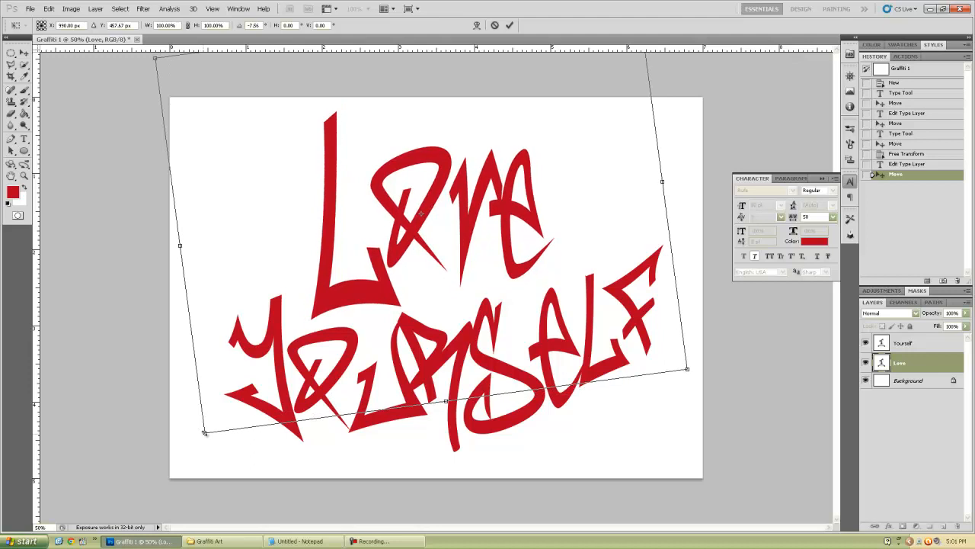
click(23, 53)
click(474, 202)
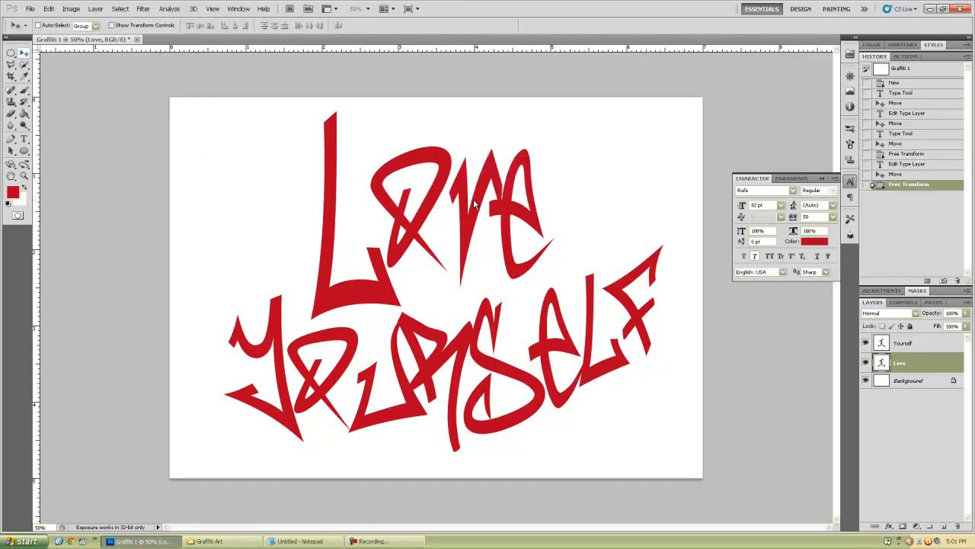
Step: Move the Love text up and left and the Yourself text slightly up and left to balance the two words
drag(400, 226, 400, 218)
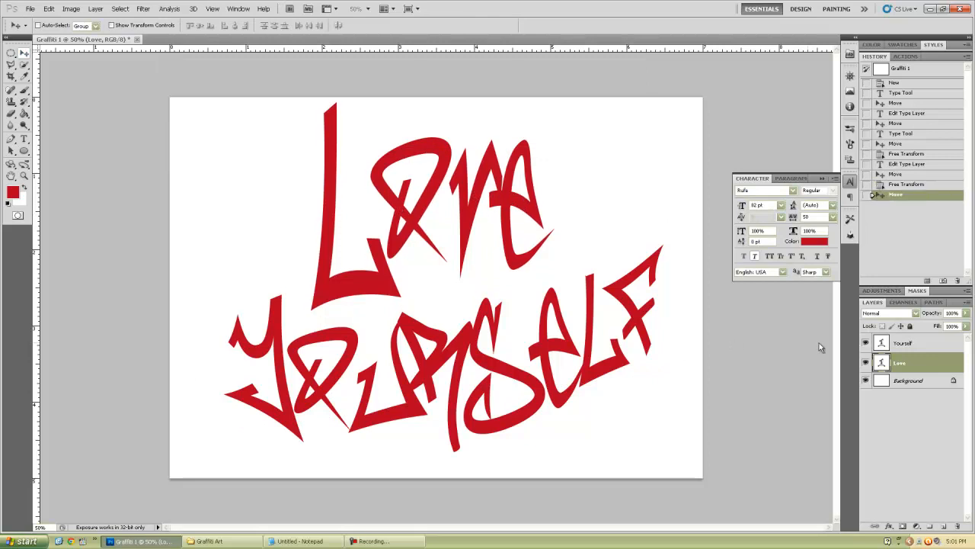
click(900, 344)
drag(469, 357, 452, 347)
click(921, 365)
drag(407, 258, 373, 255)
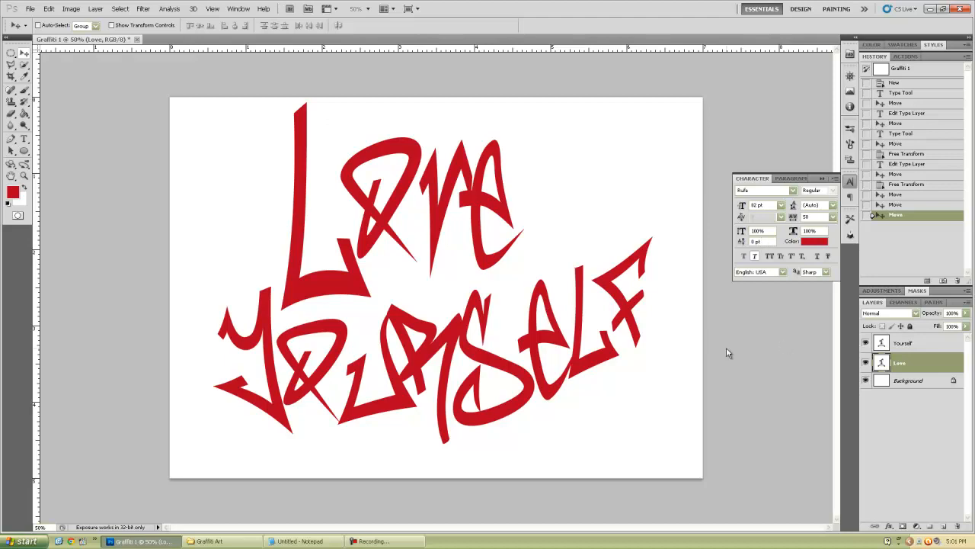
Step: Rasterize the Yourself type layer
click(926, 343)
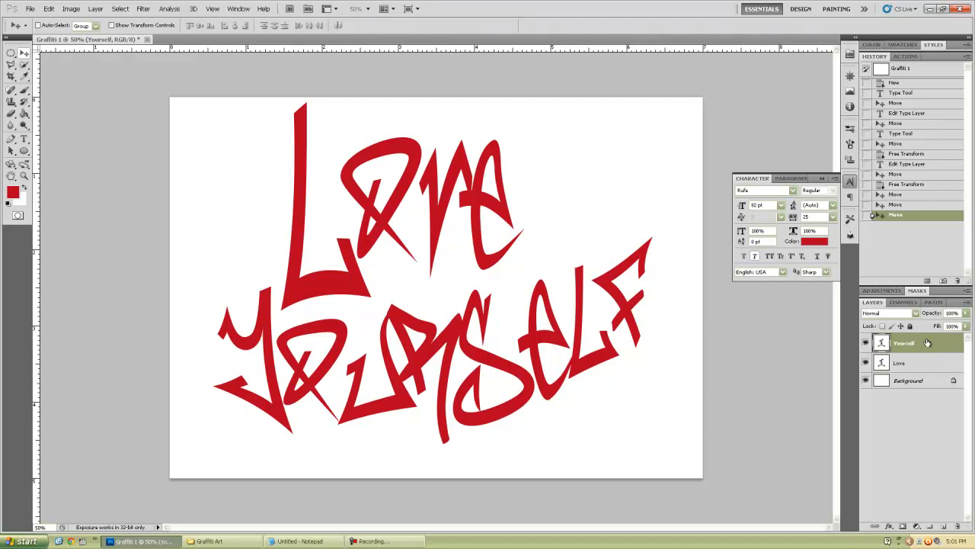
right_click(928, 343)
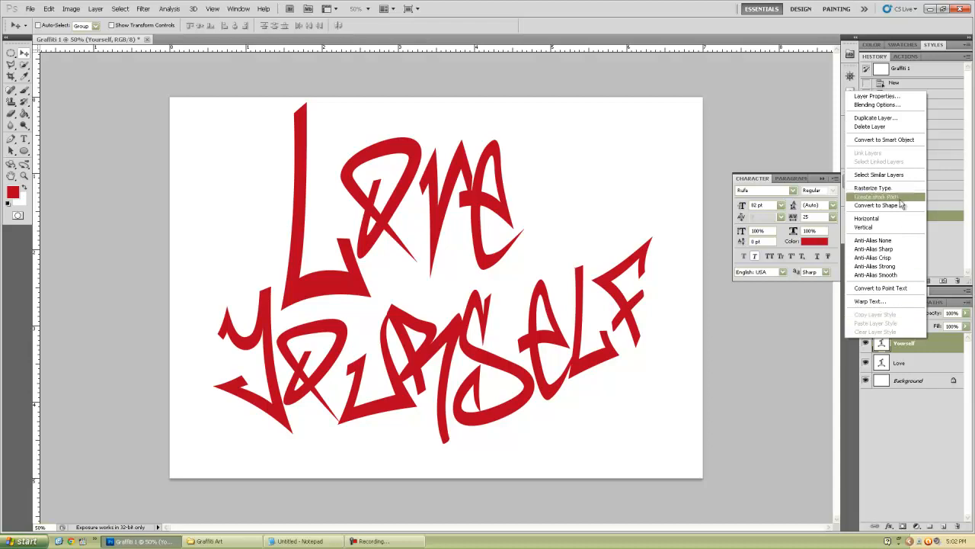
click(902, 188)
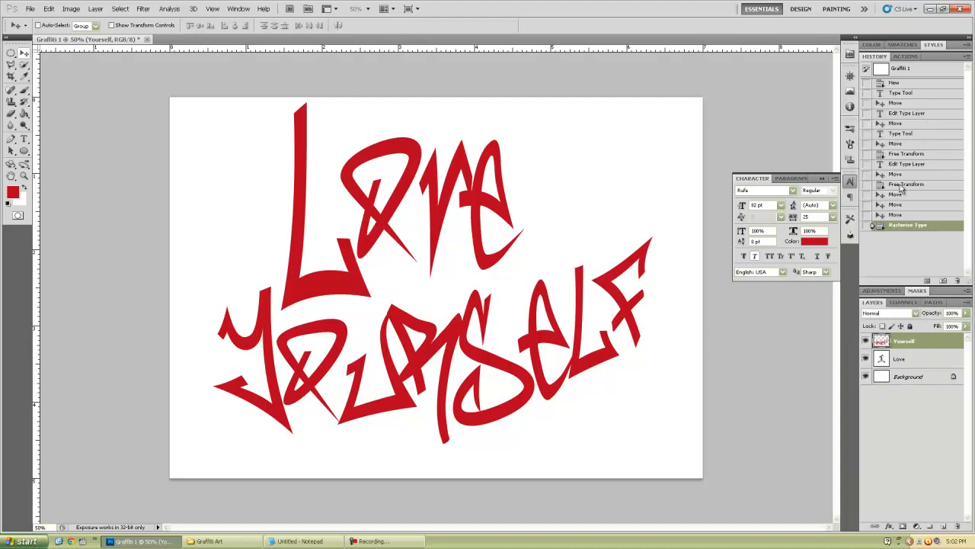
Step: Rasterize the Love type layer and merge the Yourself layer down into it
right_click(919, 358)
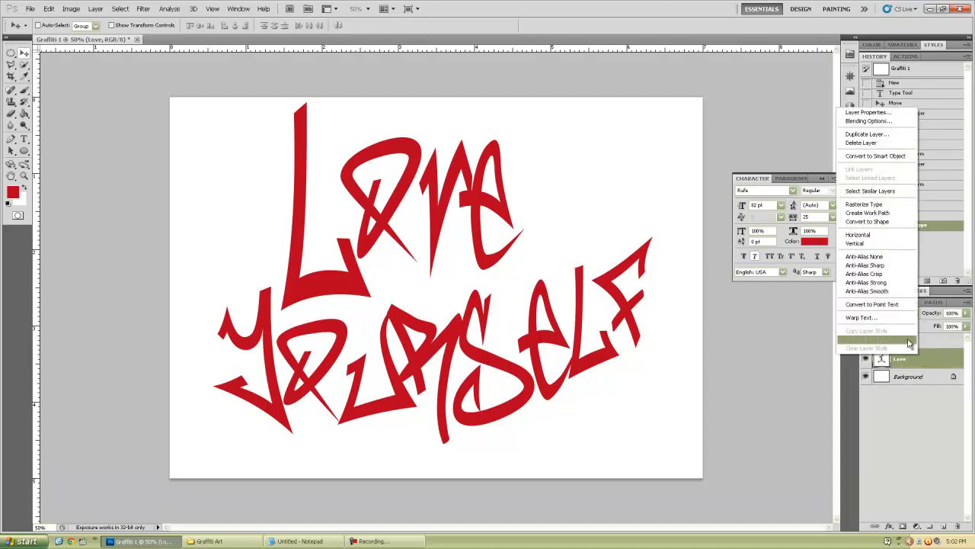
click(884, 205)
right_click(909, 345)
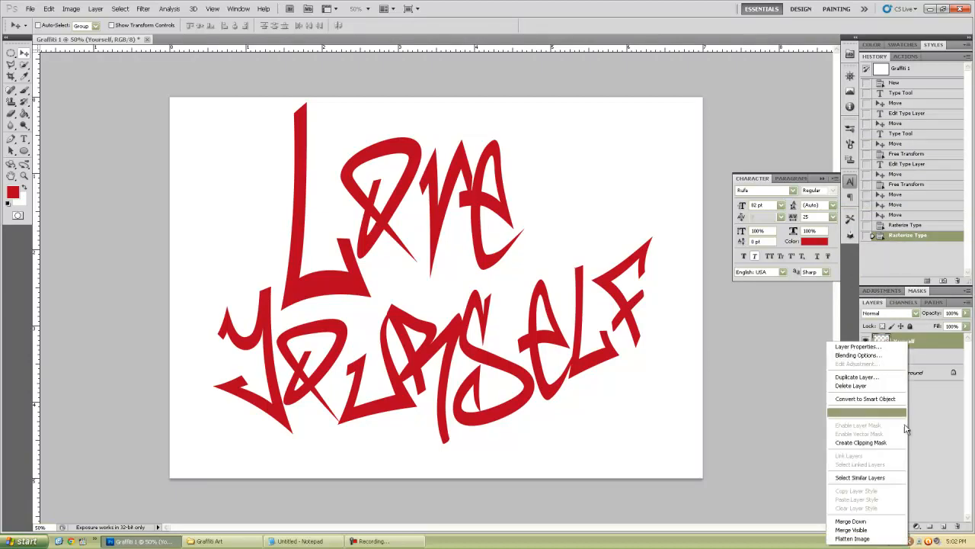
click(851, 521)
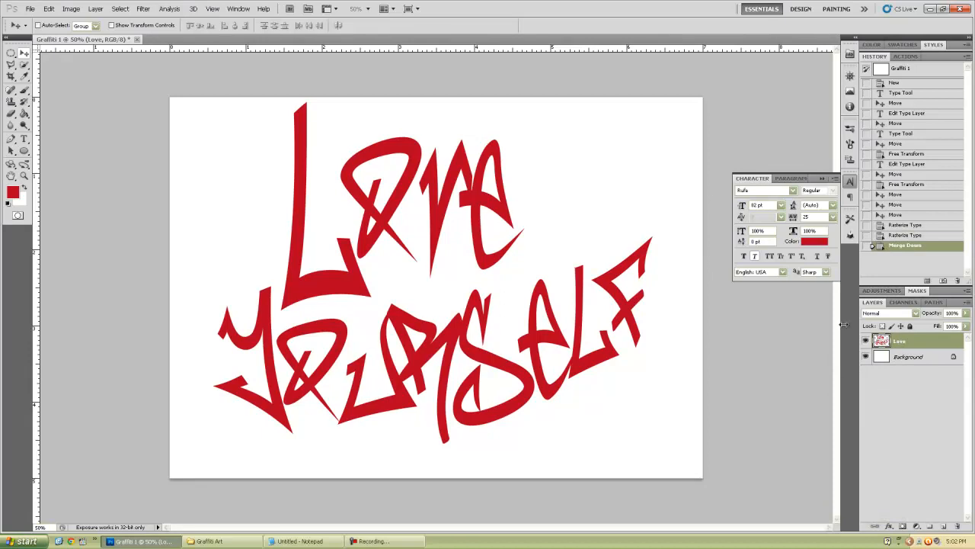
Step: Rename the merged lettering layer as Love Yourself
double_click(901, 343)
text(Yourself)
click(923, 409)
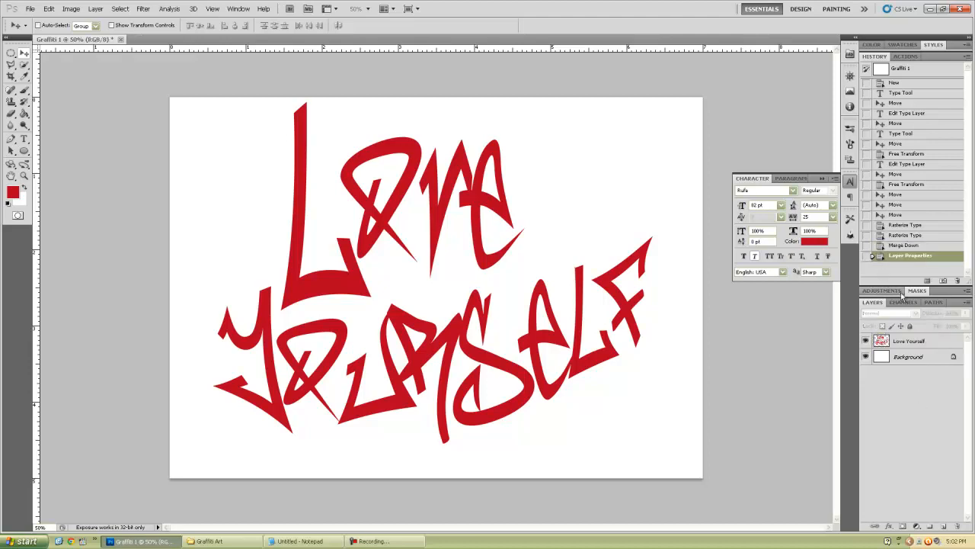
Step: Select the Love Yourself layer and move the lettering slightly right and down on the canvas
click(397, 253)
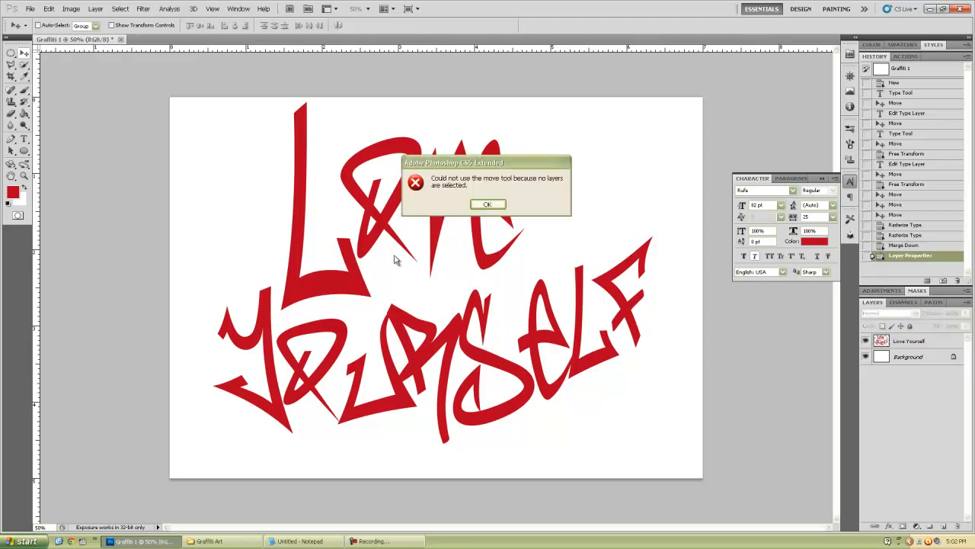
click(489, 205)
click(909, 343)
mouse_move(323, 305)
mouse_down()
mouse_move(331, 323)
mouse_move(332, 311)
mouse_up()
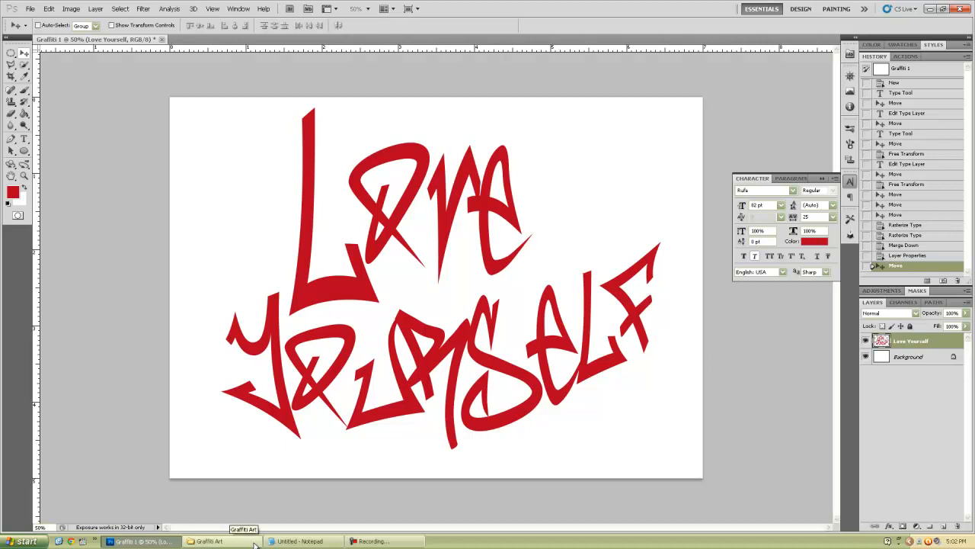
Step: Add a drop shadow with 100% opacity and a 147° angle to the Love Yourself layer, using the LoveYourself_Oct11 picture as reference
click(285, 538)
click(223, 541)
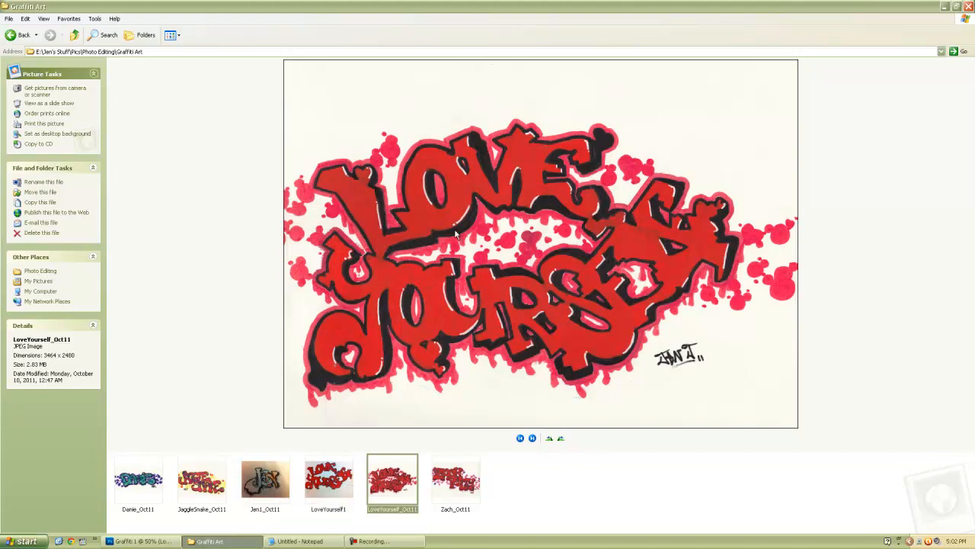
click(150, 539)
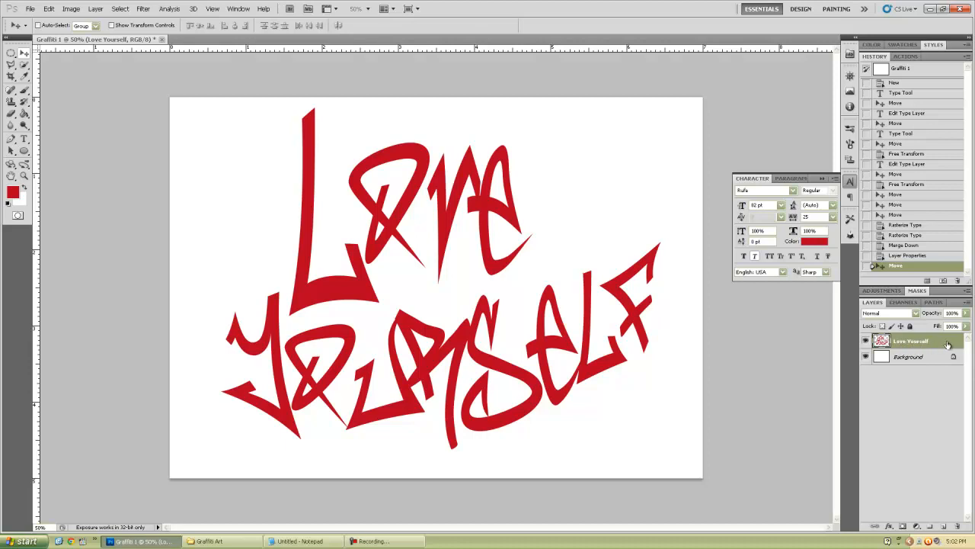
double_click(907, 342)
click(947, 344)
double_click(948, 344)
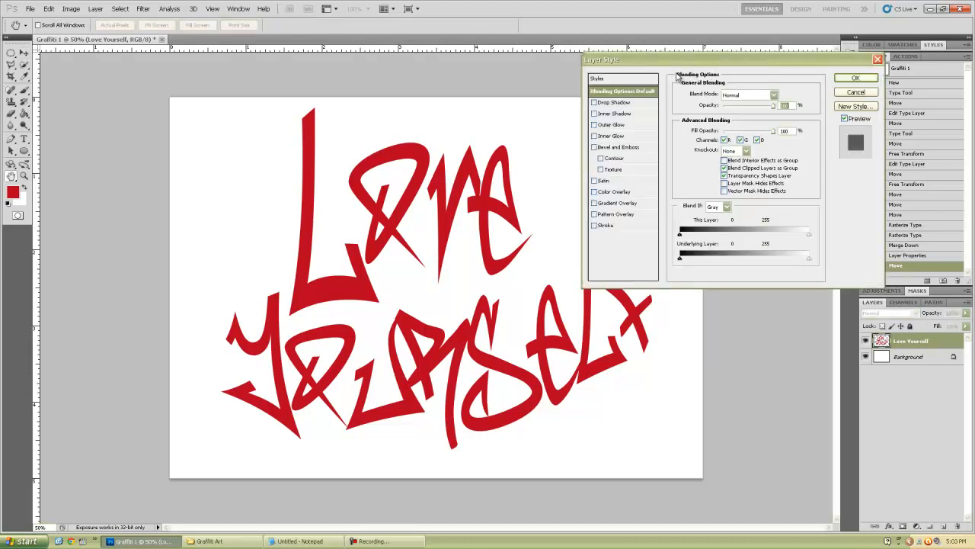
click(610, 103)
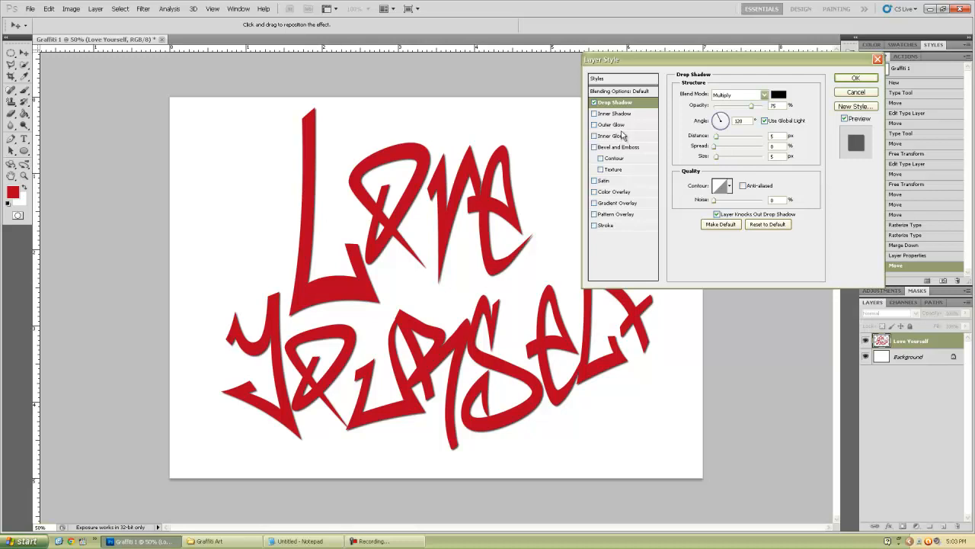
click(753, 107)
drag(752, 107, 774, 105)
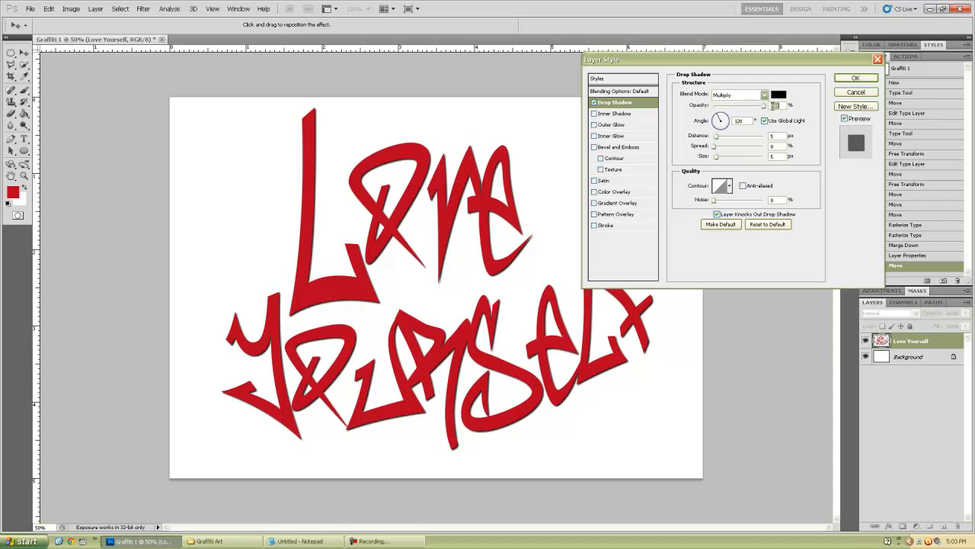
click(716, 119)
click(714, 116)
Step: Set the drop shadow's spread to 100% and size to 18 px, increase its distance, and apply the layer style
drag(715, 146, 827, 154)
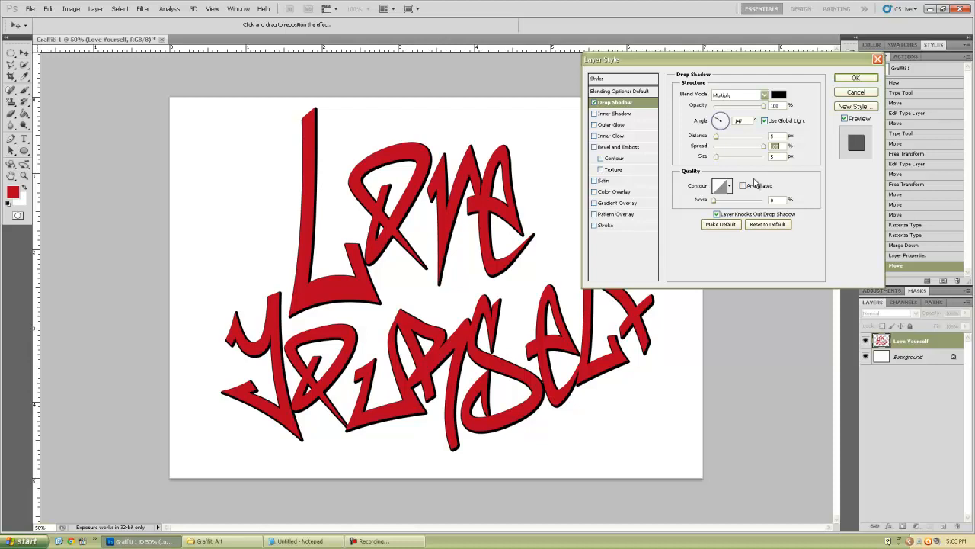
click(717, 138)
drag(717, 138, 724, 141)
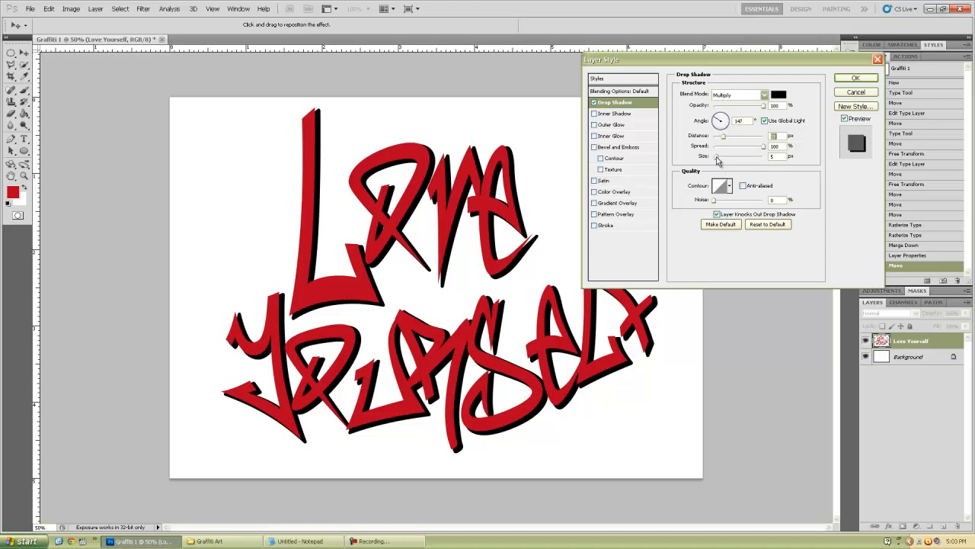
drag(716, 159, 721, 160)
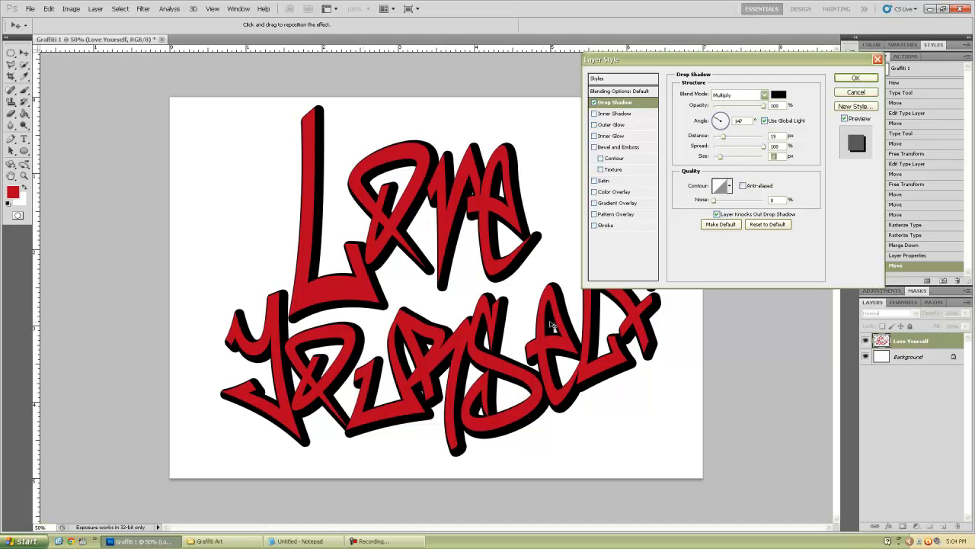
click(726, 143)
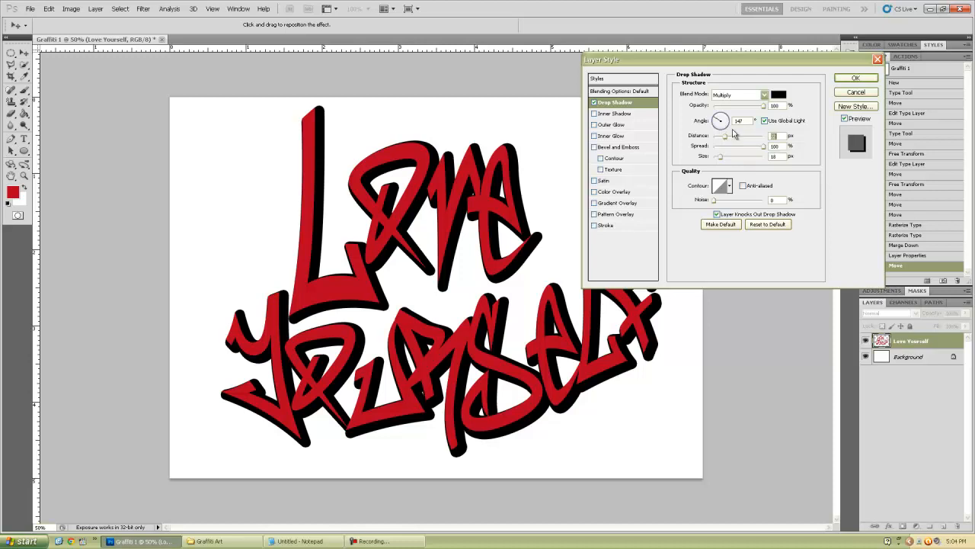
click(851, 80)
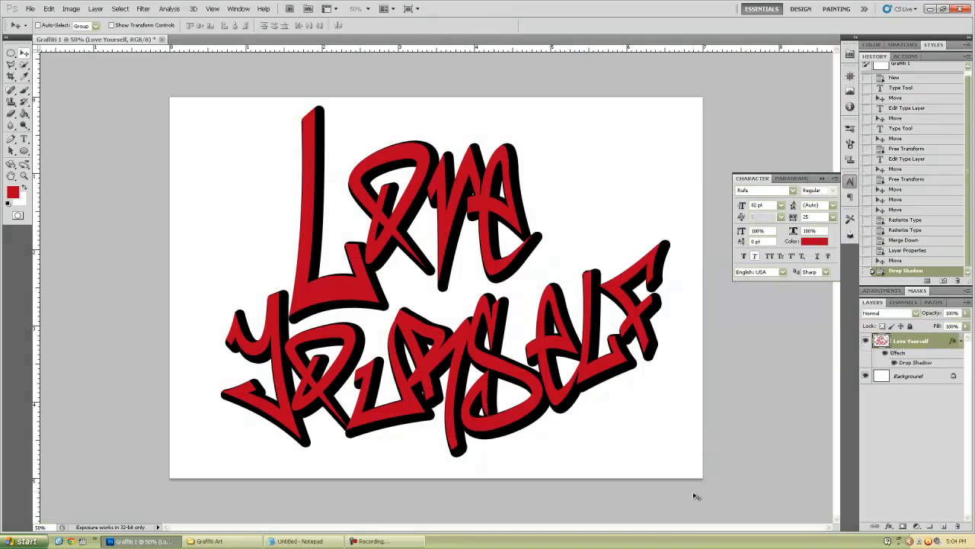
Step: Check the LoveYourself_Oct11 picture, draw a test circle beside the letter L on the shadowed layer, and undo it
click(229, 541)
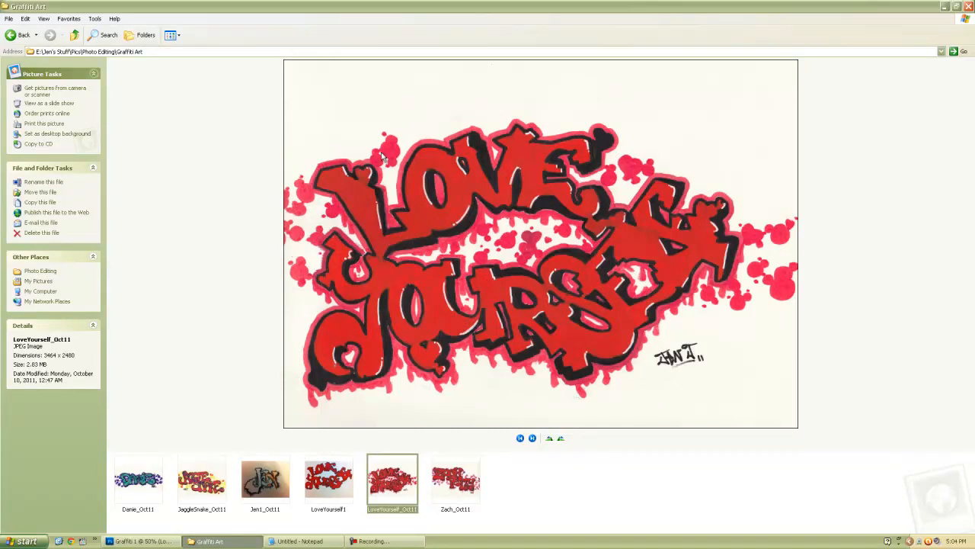
click(127, 542)
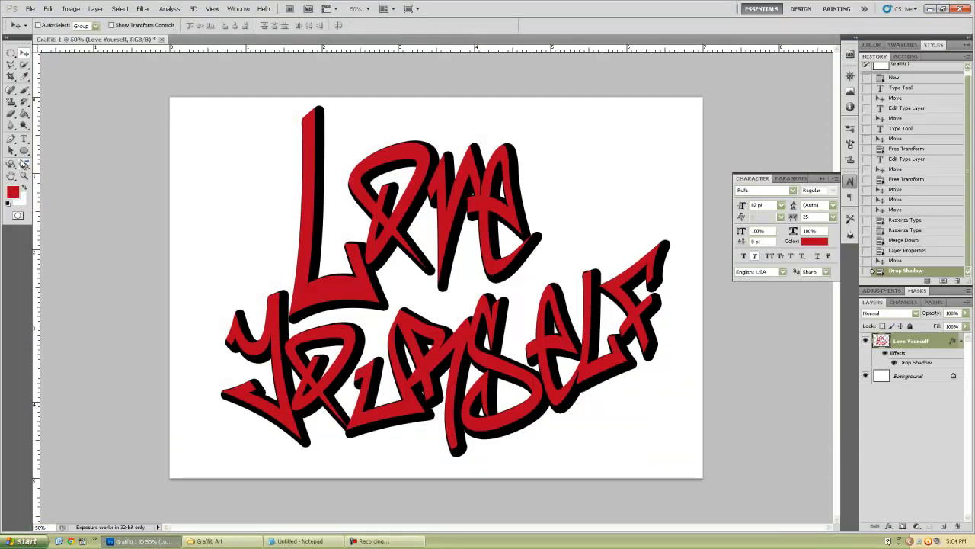
click(25, 153)
drag(211, 167, 270, 224)
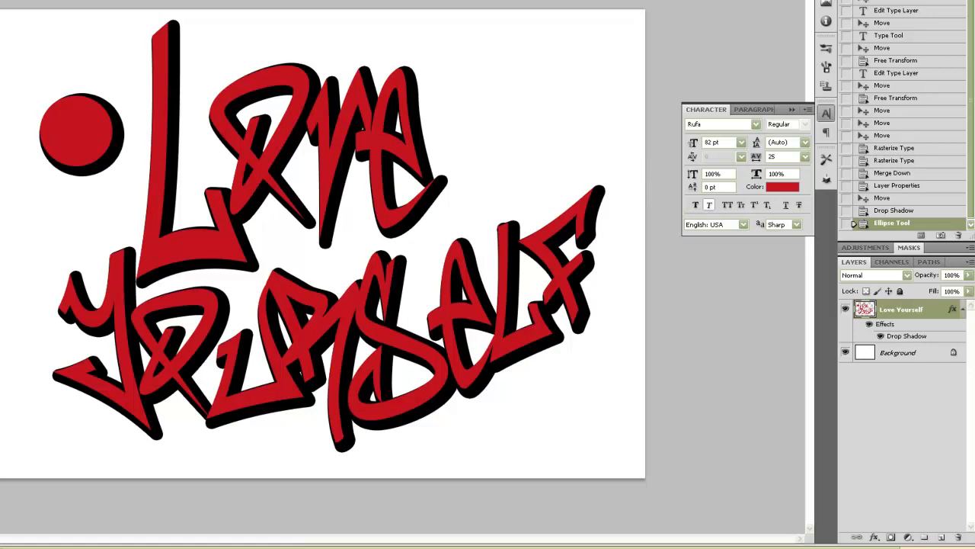
click(914, 214)
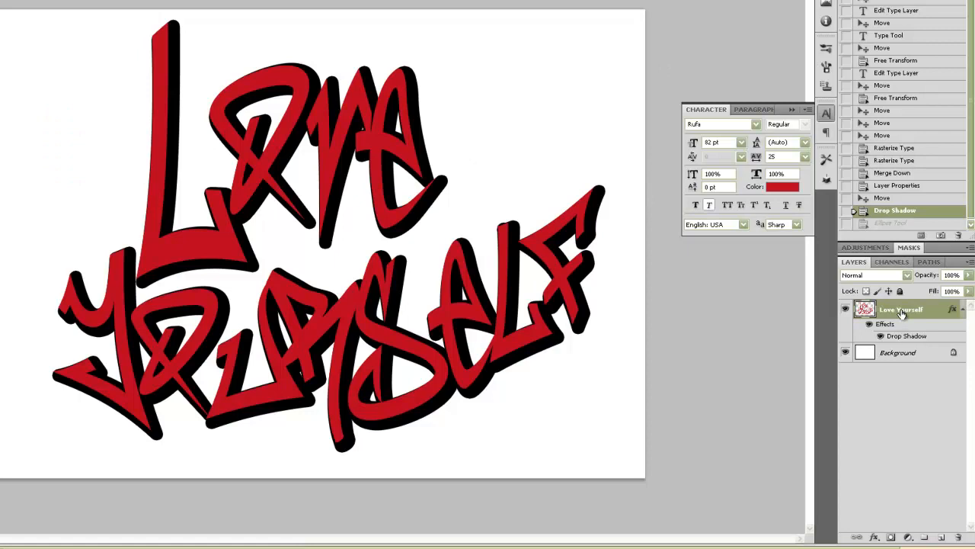
Step: Convert the Love Yourself layer to a smart object and rasterize it to bake the drop shadow into the artwork
right_click(937, 316)
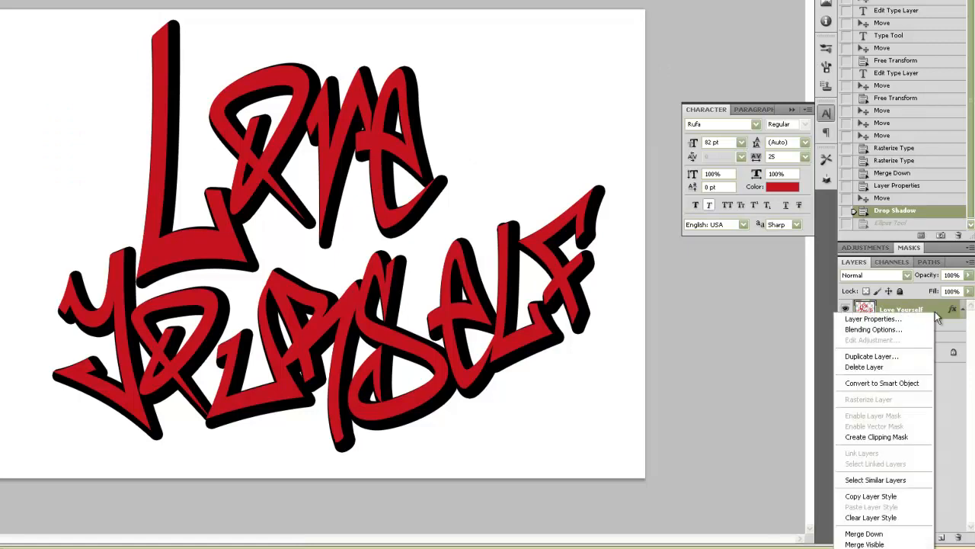
click(892, 384)
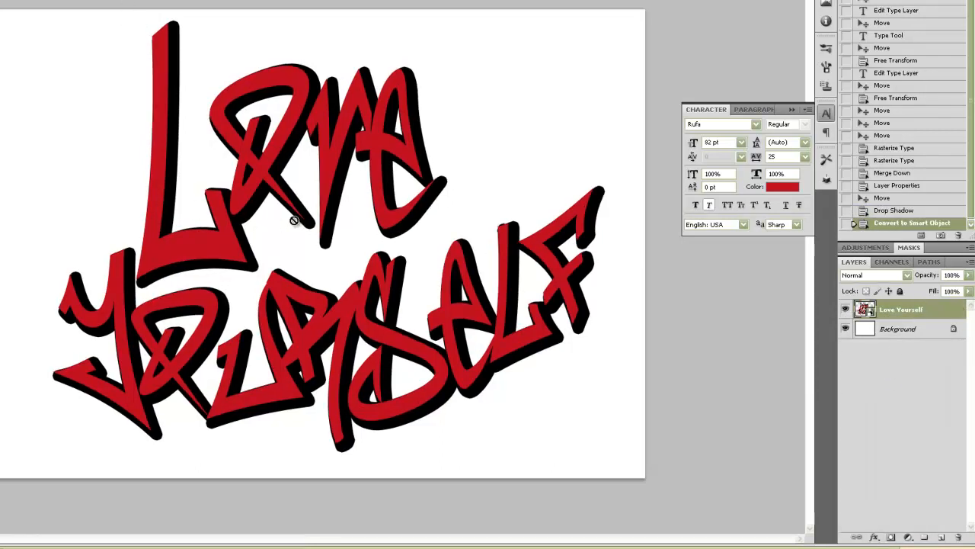
click(376, 180)
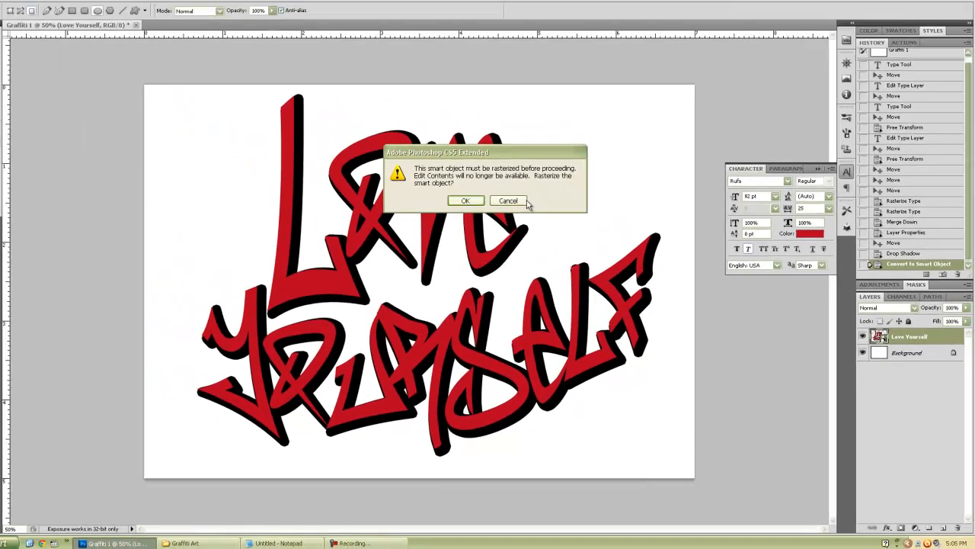
click(437, 157)
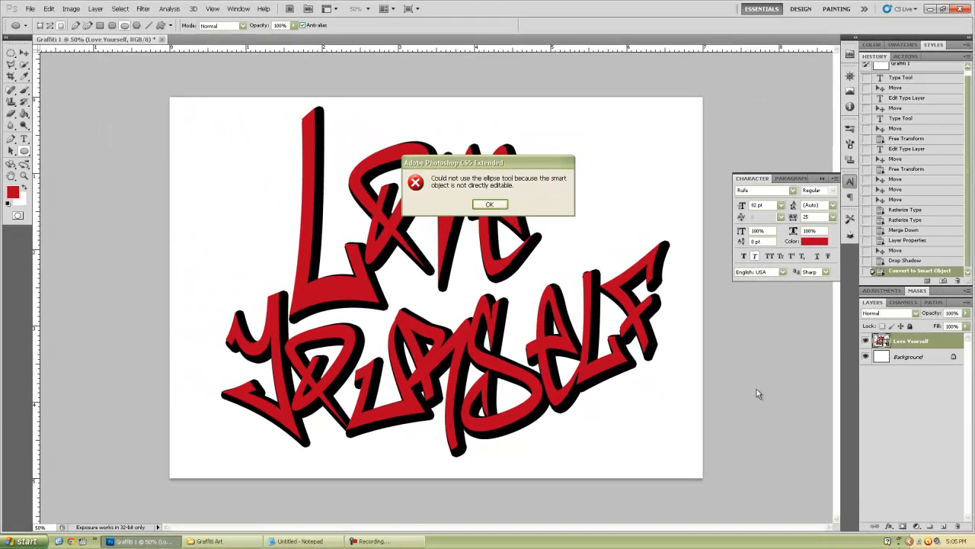
click(490, 204)
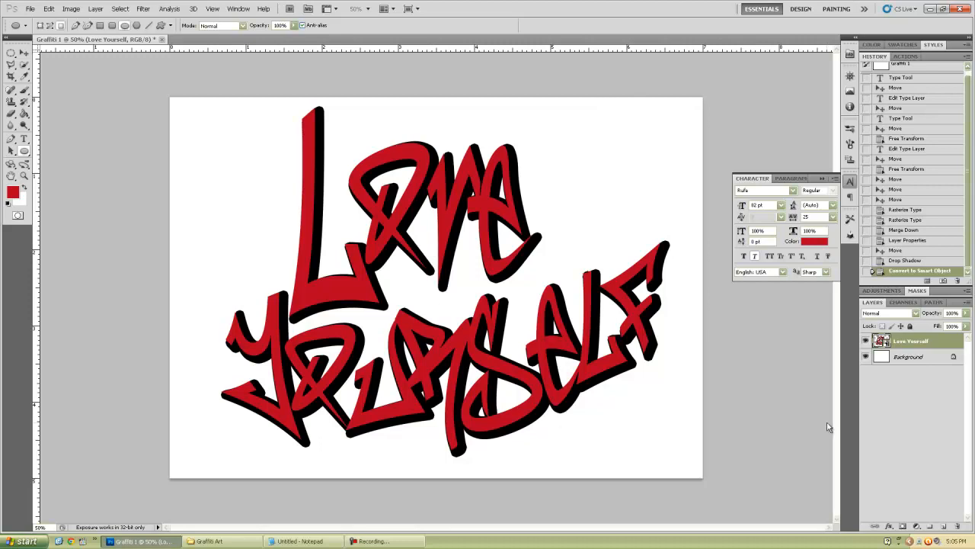
right_click(946, 347)
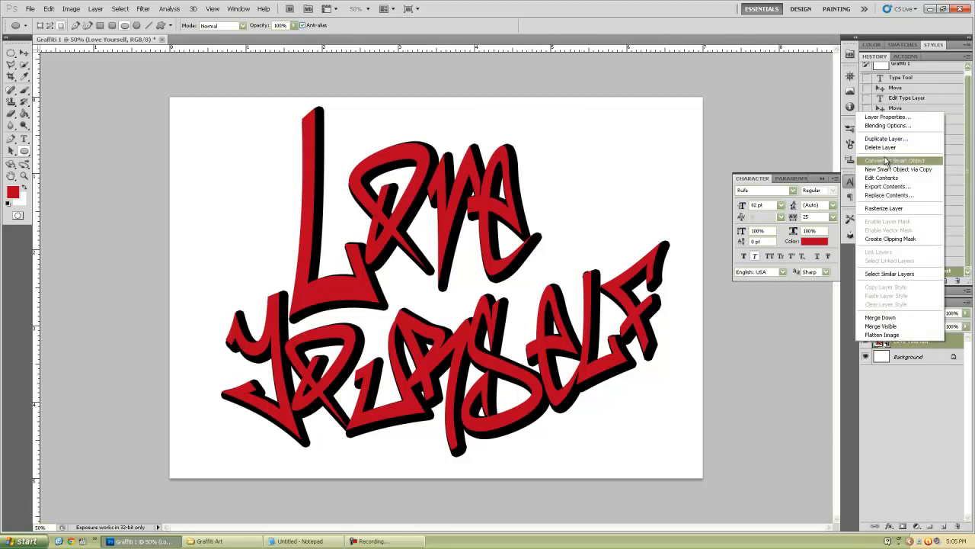
click(885, 209)
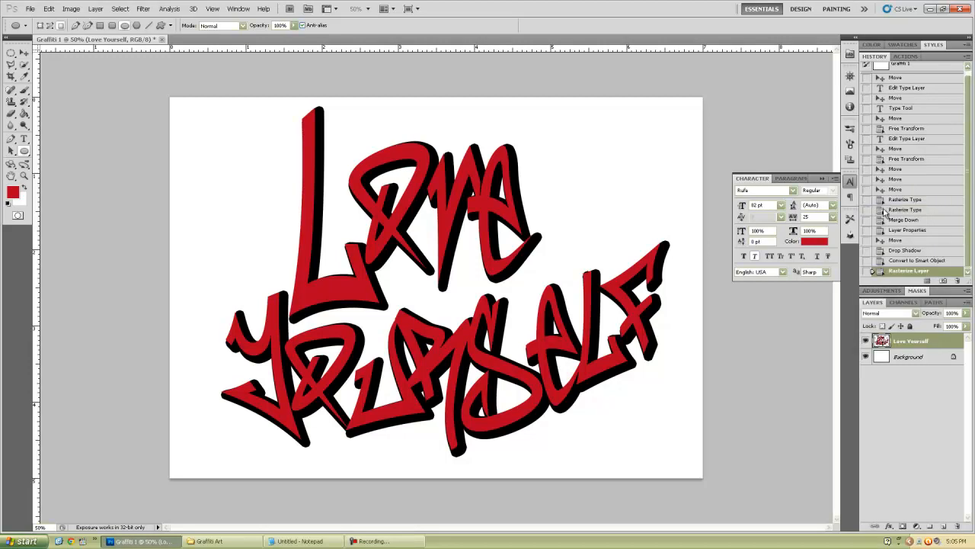
Step: Draw a large test ellipse over the lettering on the rasterized layer and undo it
drag(228, 173, 637, 406)
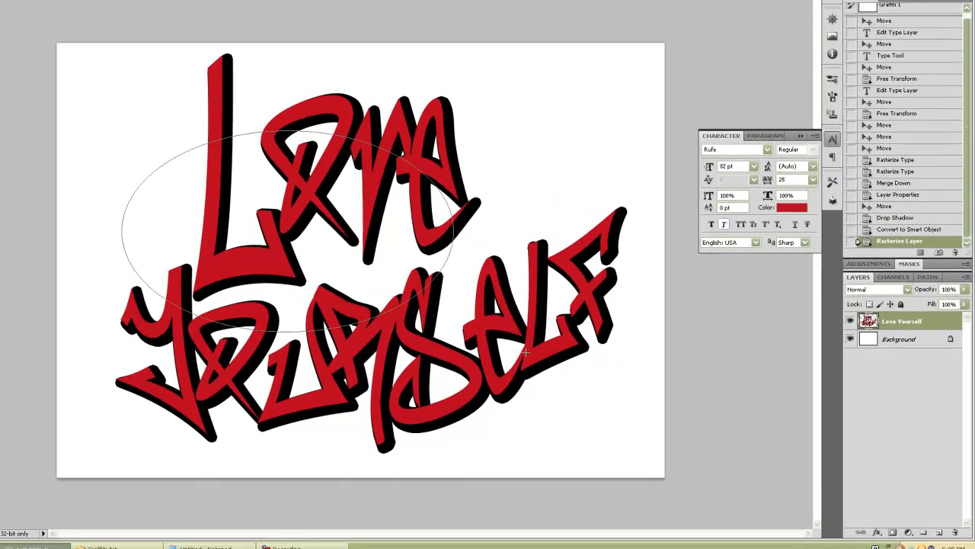
drag(574, 419, 587, 418)
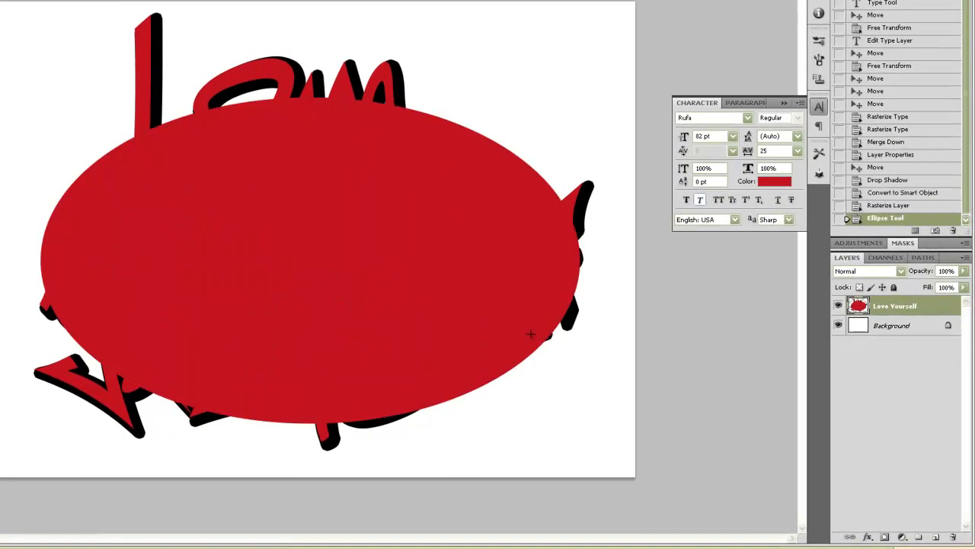
click(945, 206)
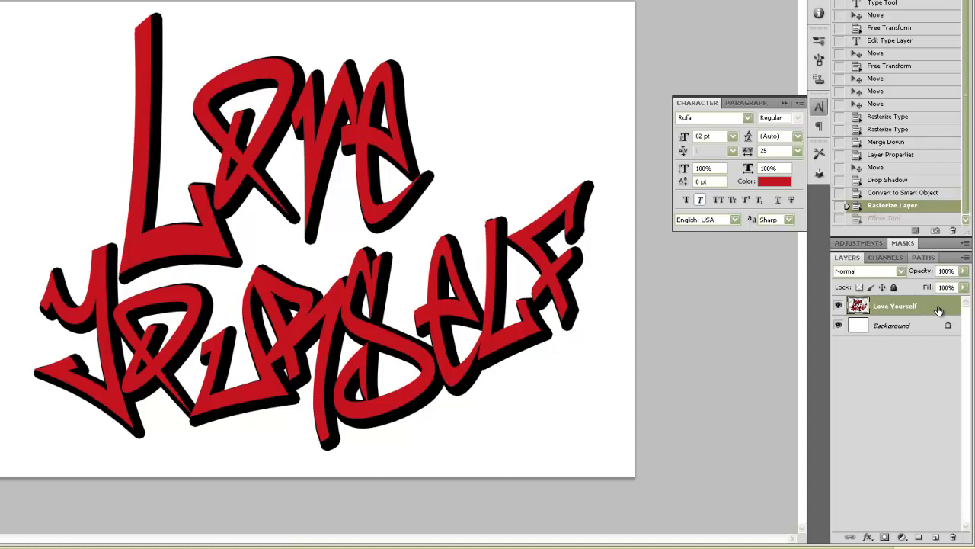
Step: Add a Stroke effect to the Love Yourself layer and copy the pink colour code c72b6d from the Notepad window
double_click(939, 310)
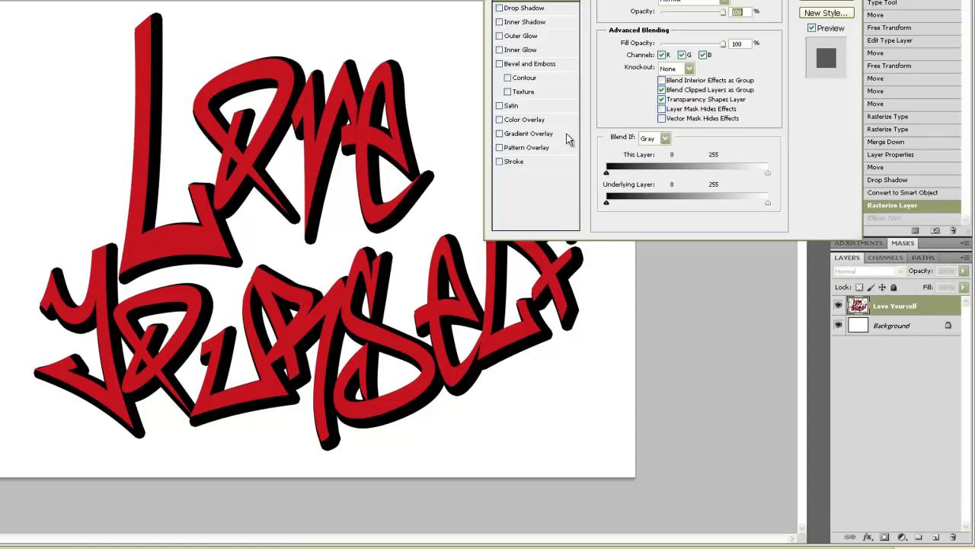
click(515, 164)
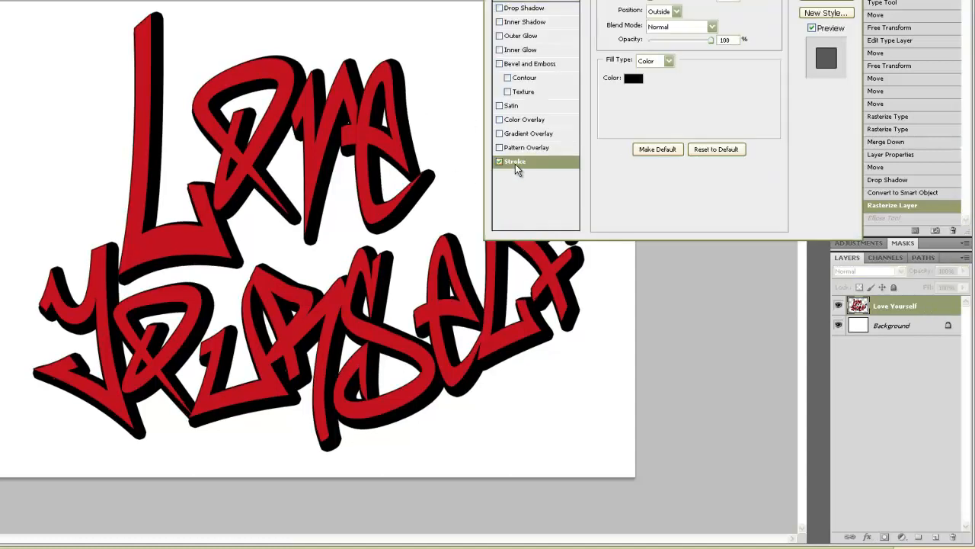
click(632, 81)
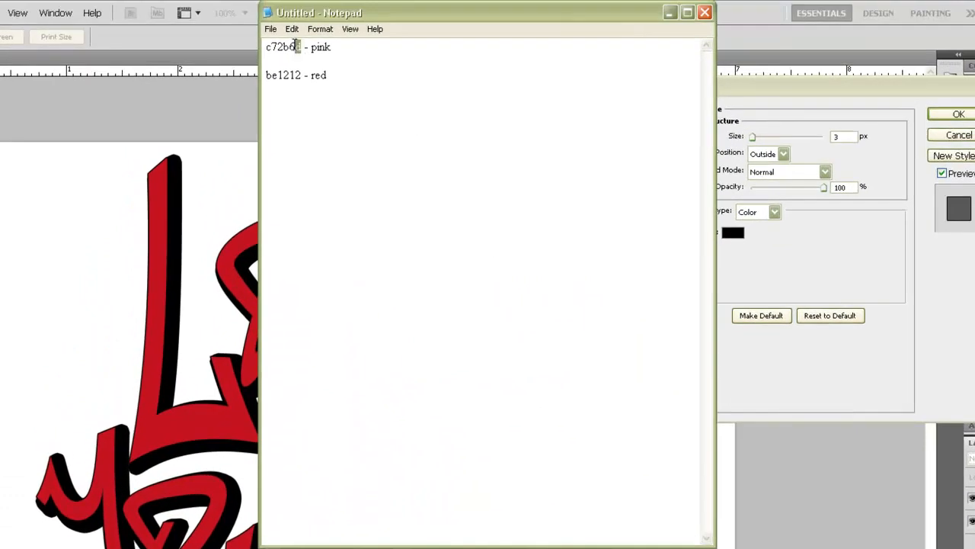
drag(303, 46, 262, 35)
key(ctrl+c)
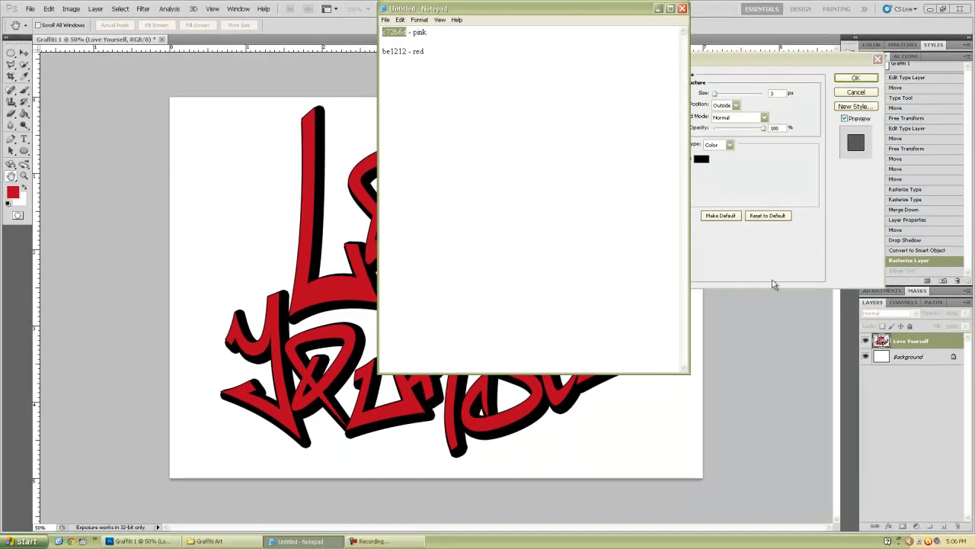
Step: Return to the layer style settings and set the stroke colour to pink c72b6d
click(773, 284)
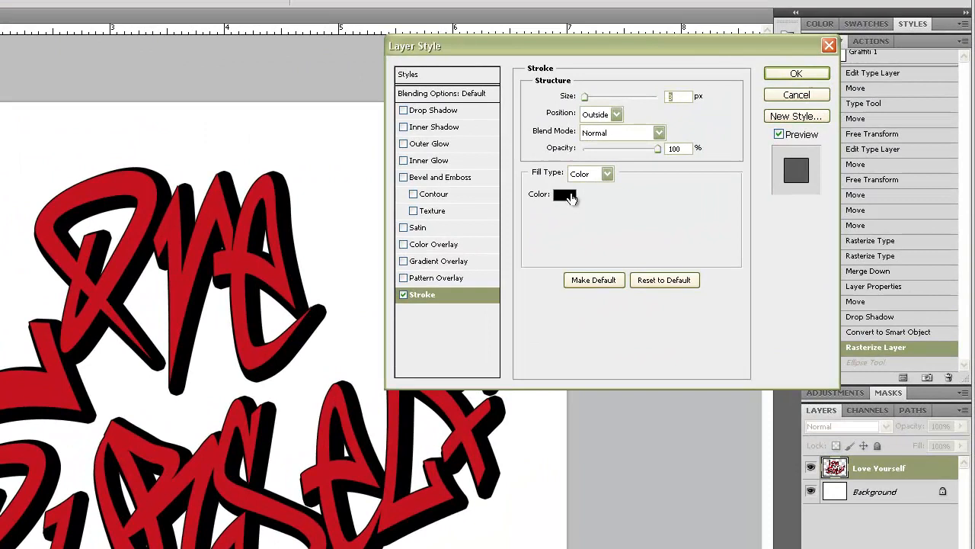
click(701, 158)
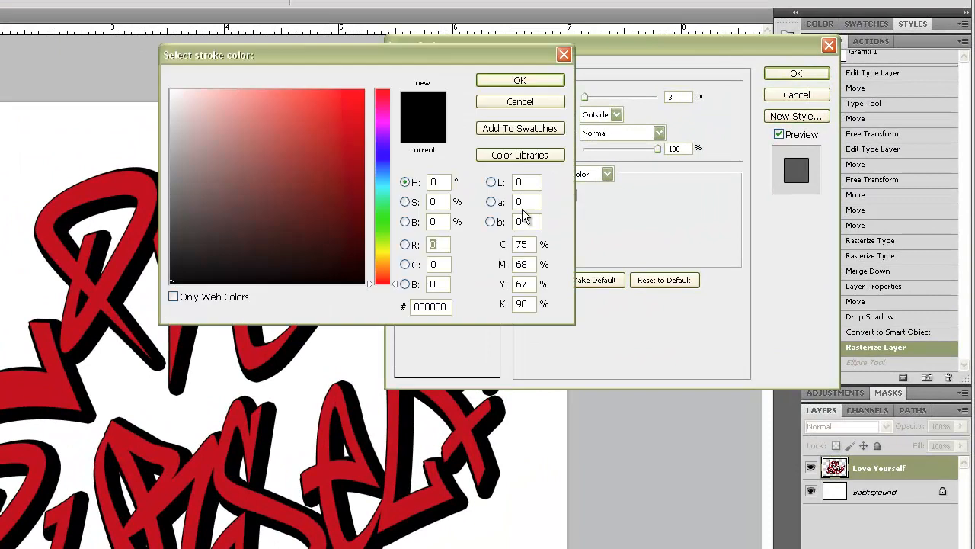
click(447, 306)
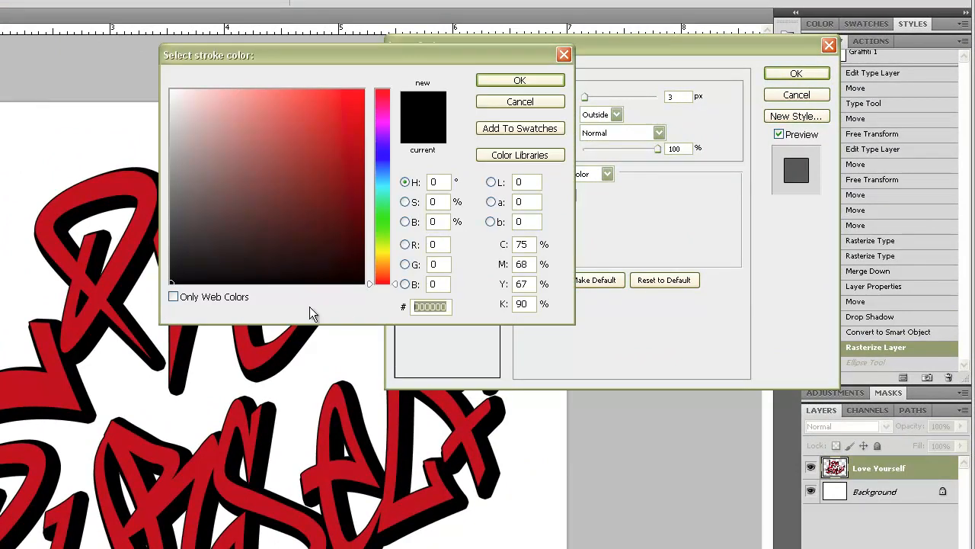
key(ctrl+v)
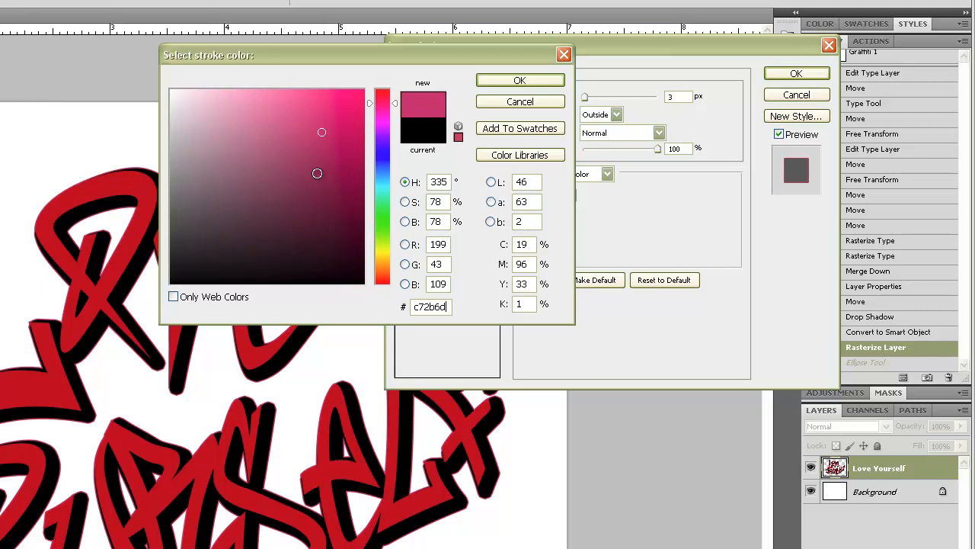
click(495, 82)
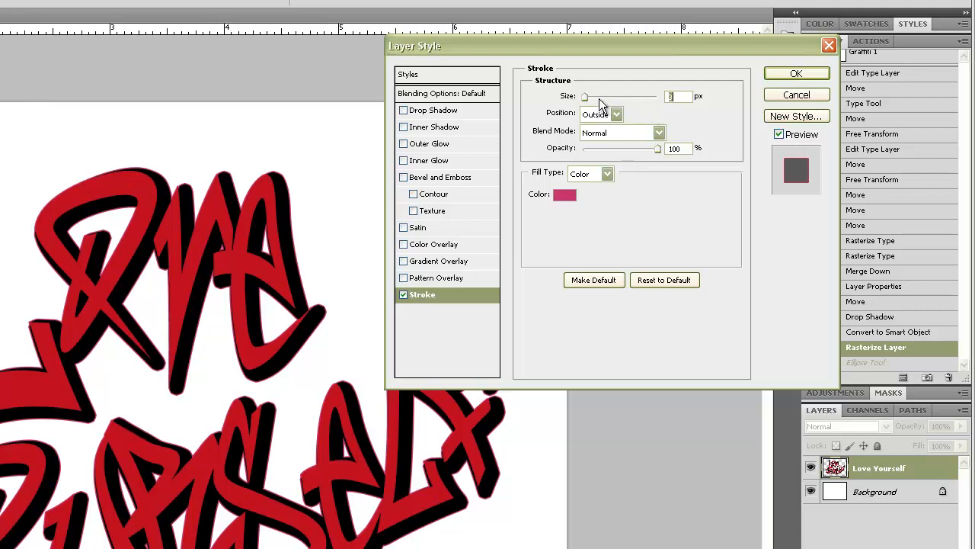
Step: Try stroke sizes of 25 and 30 px, settle on 26 px, and apply the layer style
drag(587, 96, 594, 95)
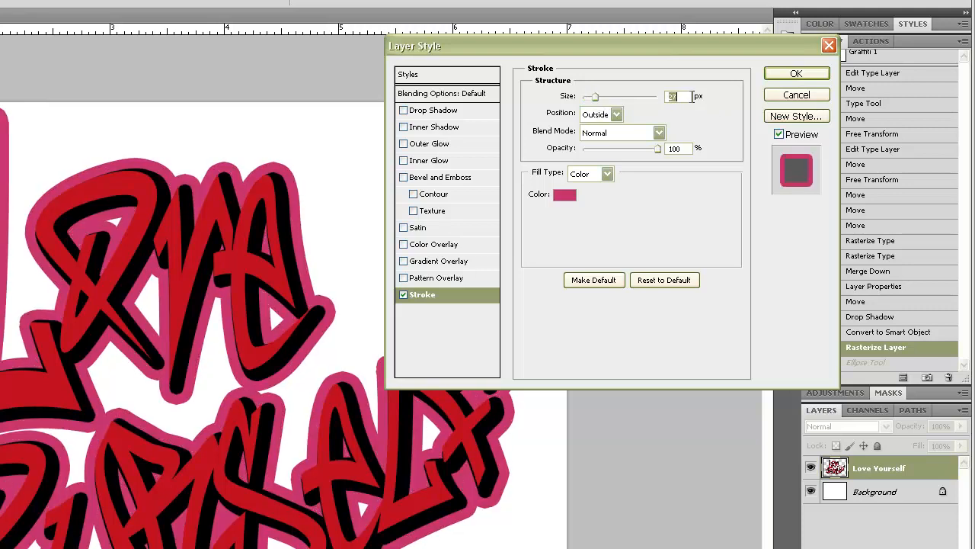
text(25)
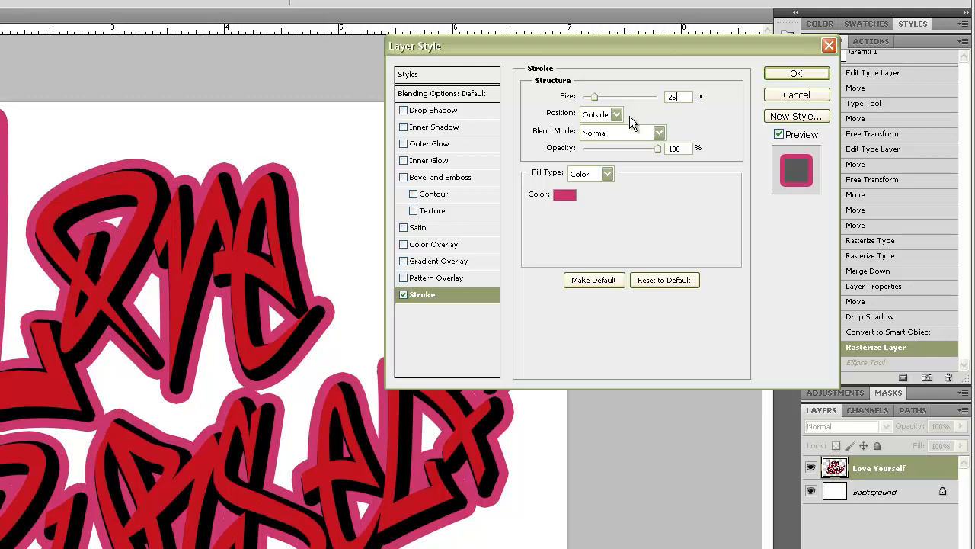
drag(678, 96, 659, 92)
text(30)
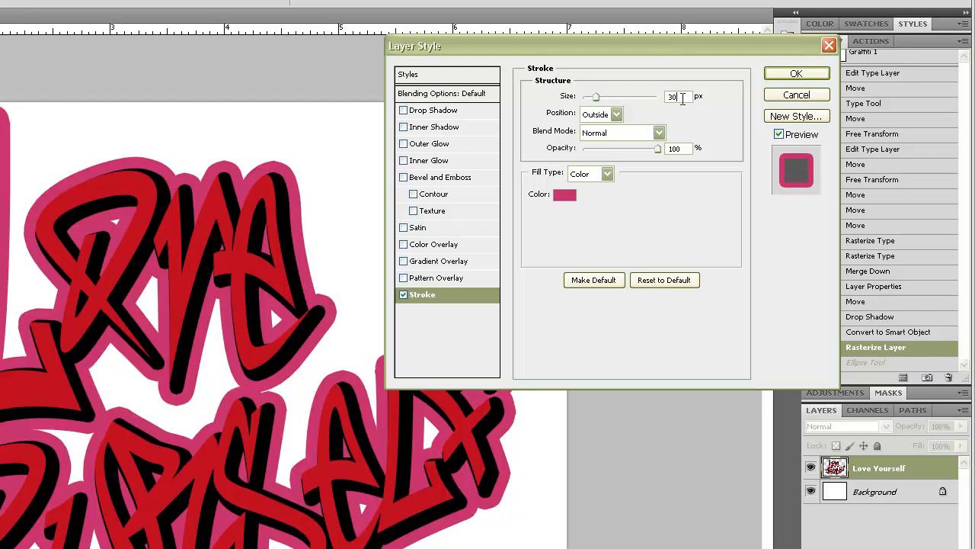
drag(674, 96, 663, 96)
text(26)
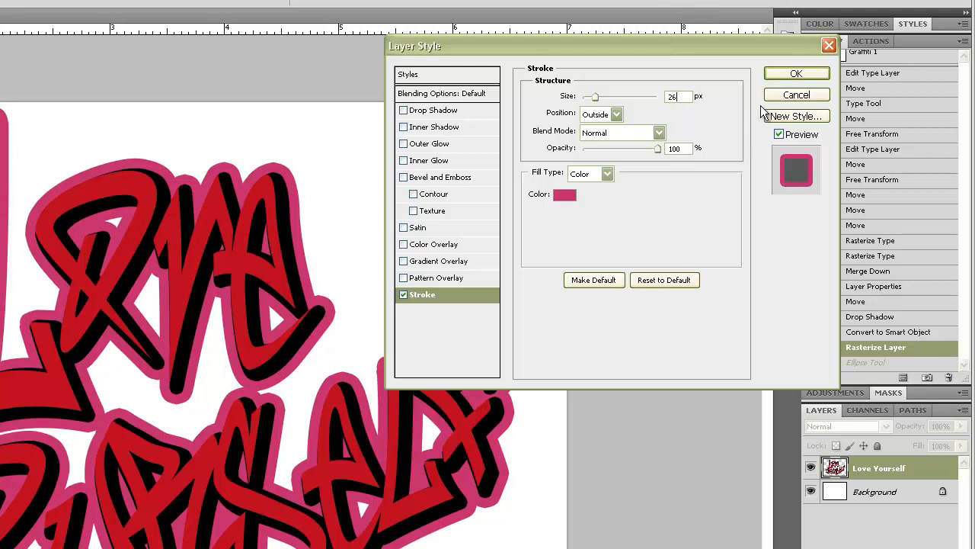
click(793, 73)
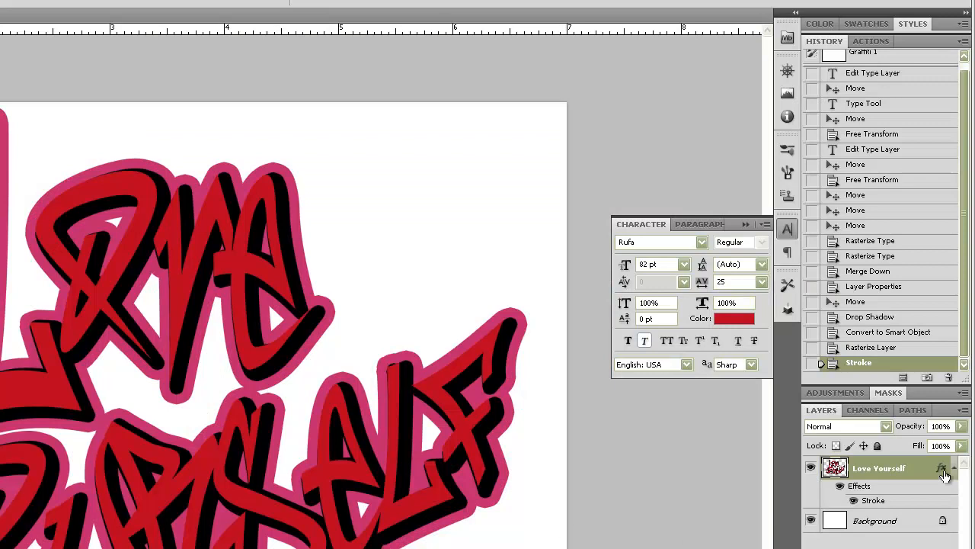
Step: Reopen the Love Yourself layer's stroke settings, reduce the stroke size slightly, and apply the change
double_click(916, 473)
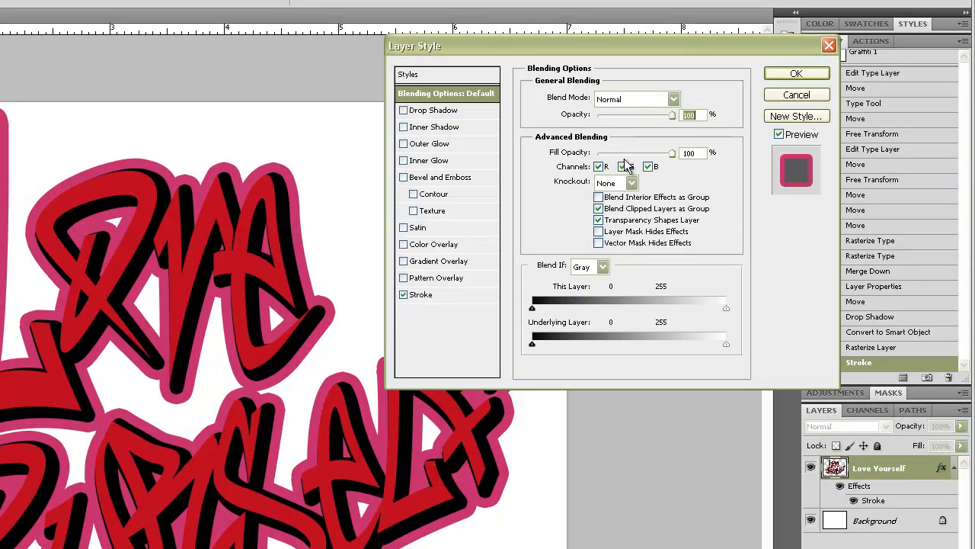
click(424, 295)
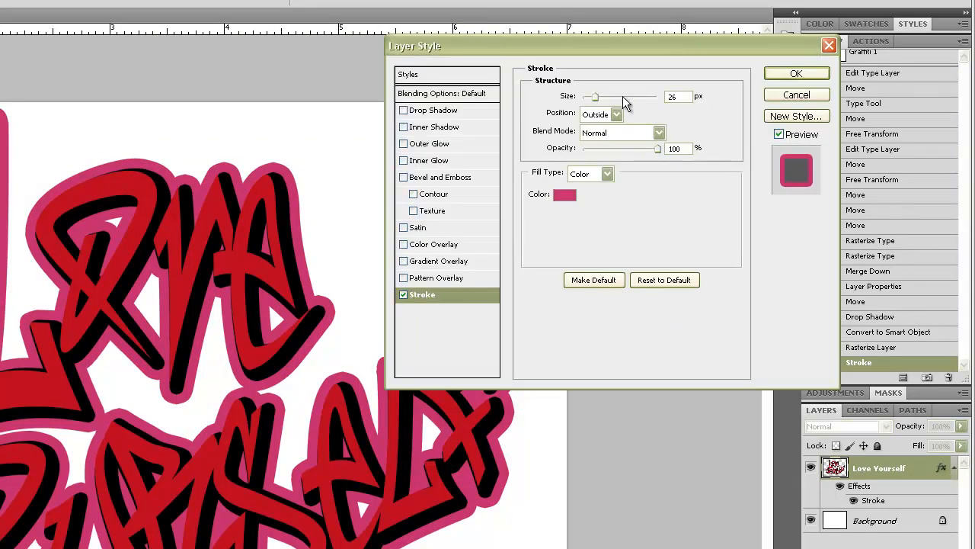
drag(596, 98, 592, 97)
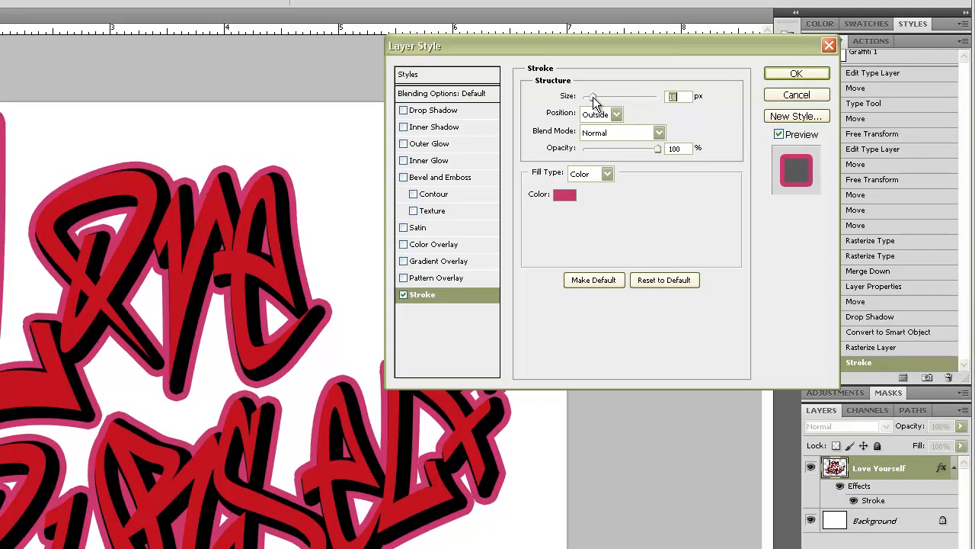
drag(593, 97, 593, 96)
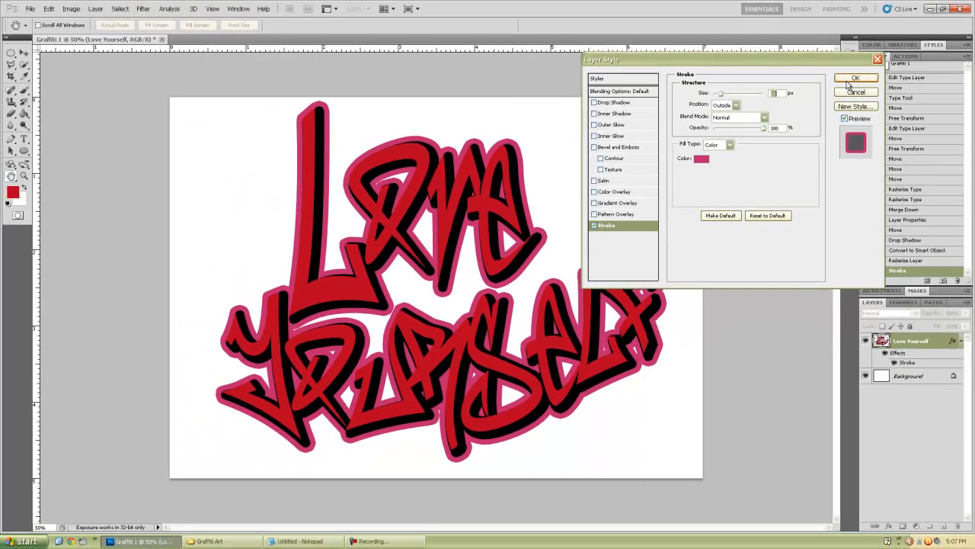
click(797, 73)
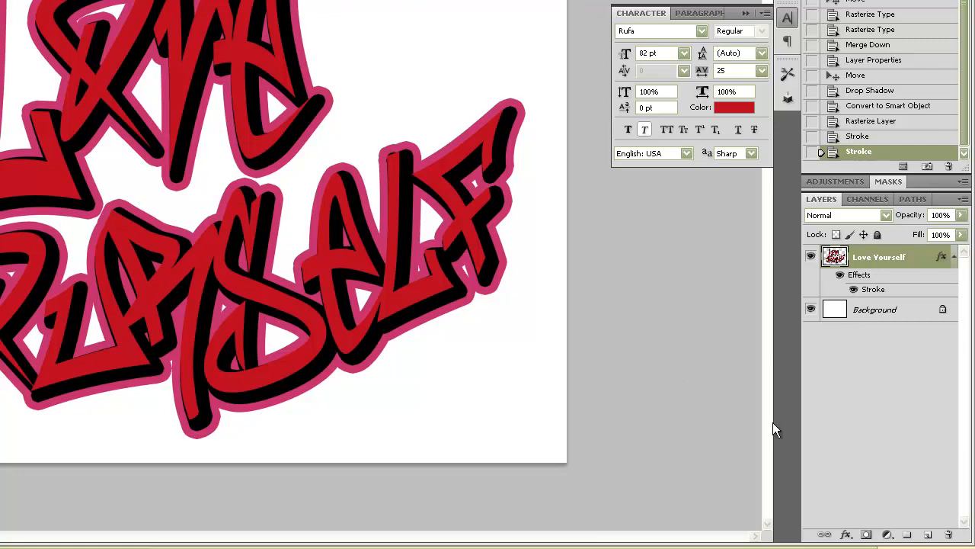
Step: Convert the Love Yourself layer to a smart object and rasterize it to bake in the pink stroke
right_click(911, 260)
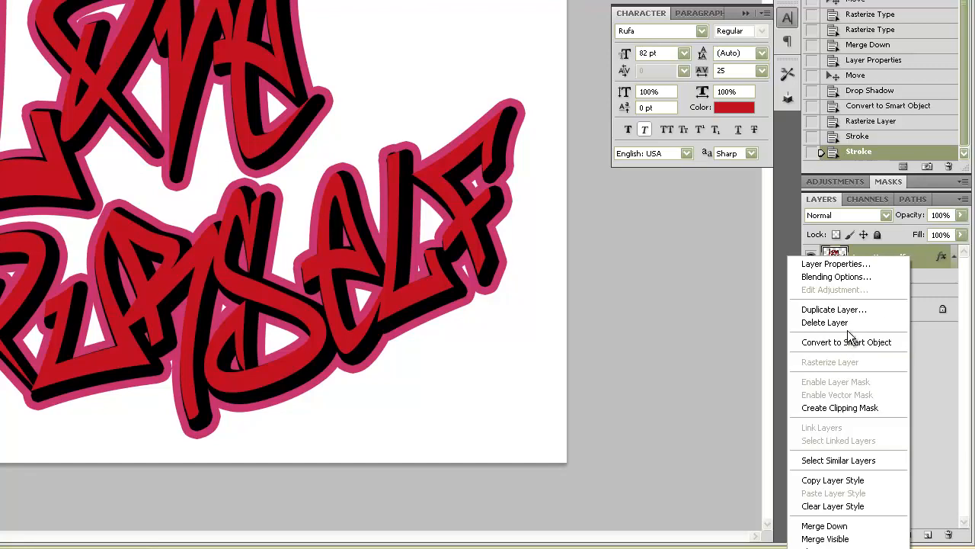
click(823, 342)
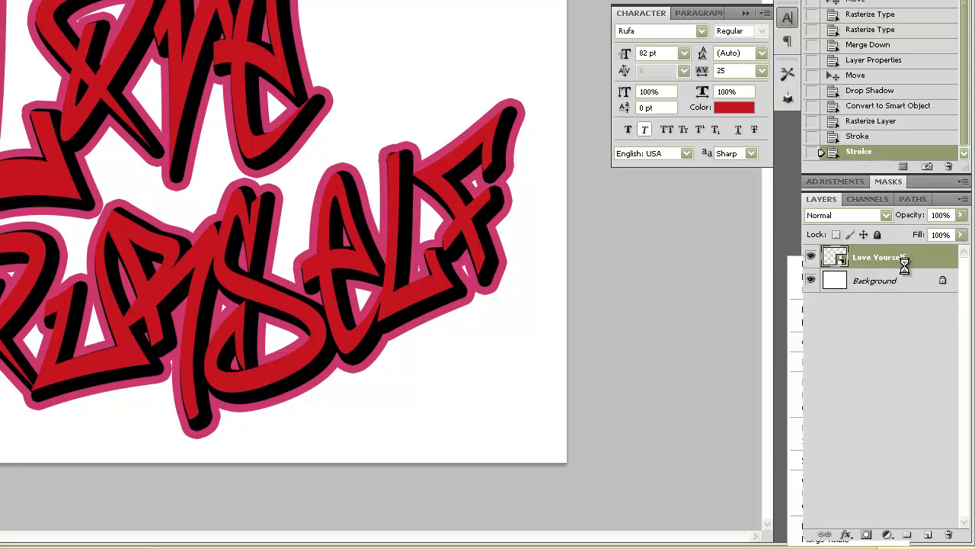
right_click(906, 260)
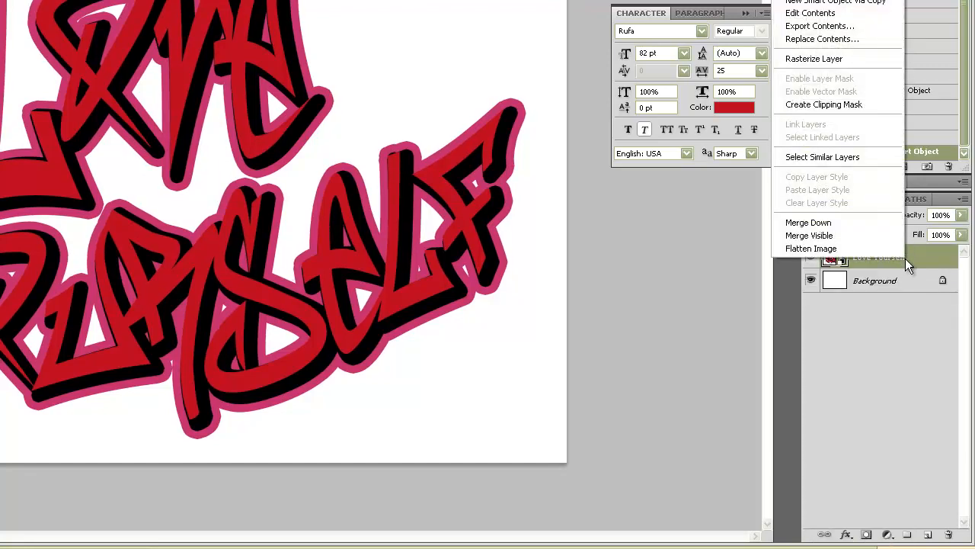
click(864, 61)
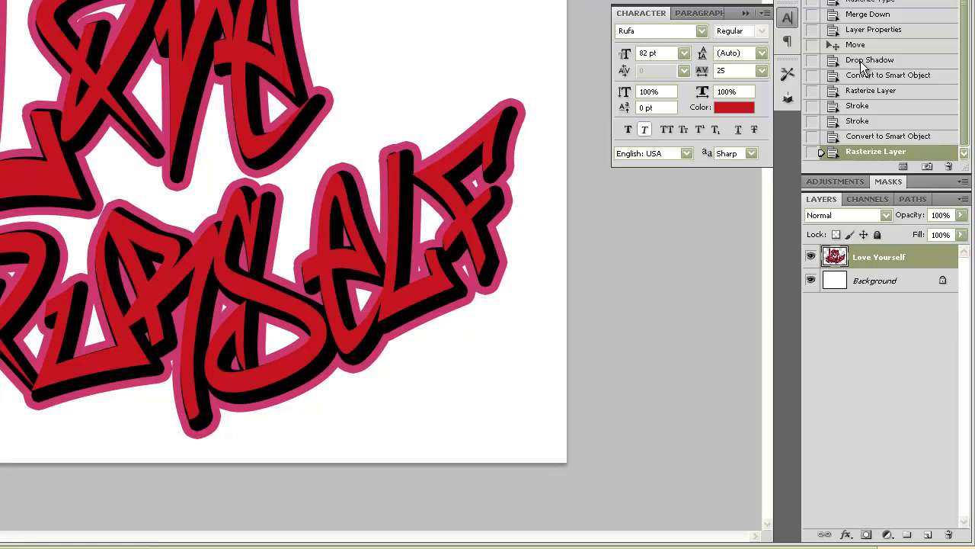
Step: Create a new empty layer between the Background and the Love Yourself layer
click(873, 284)
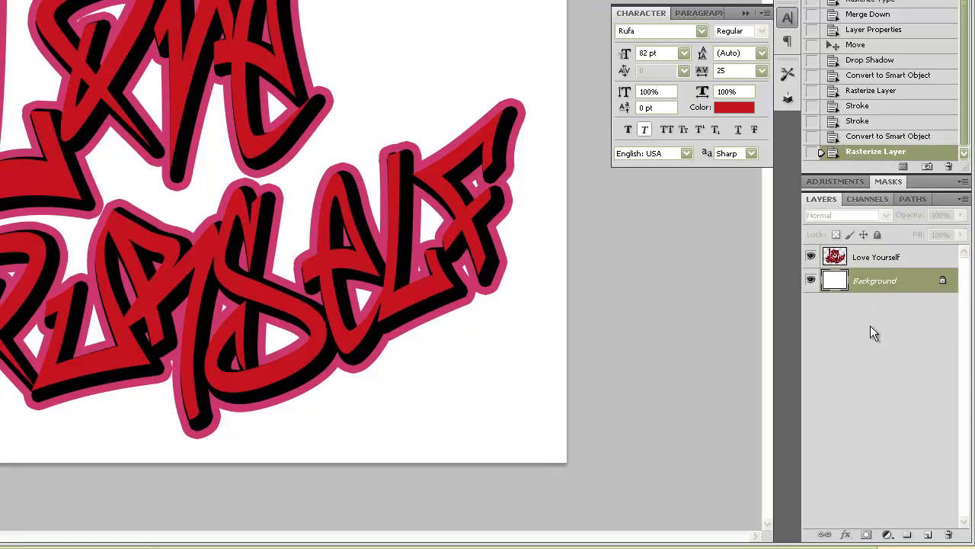
click(881, 262)
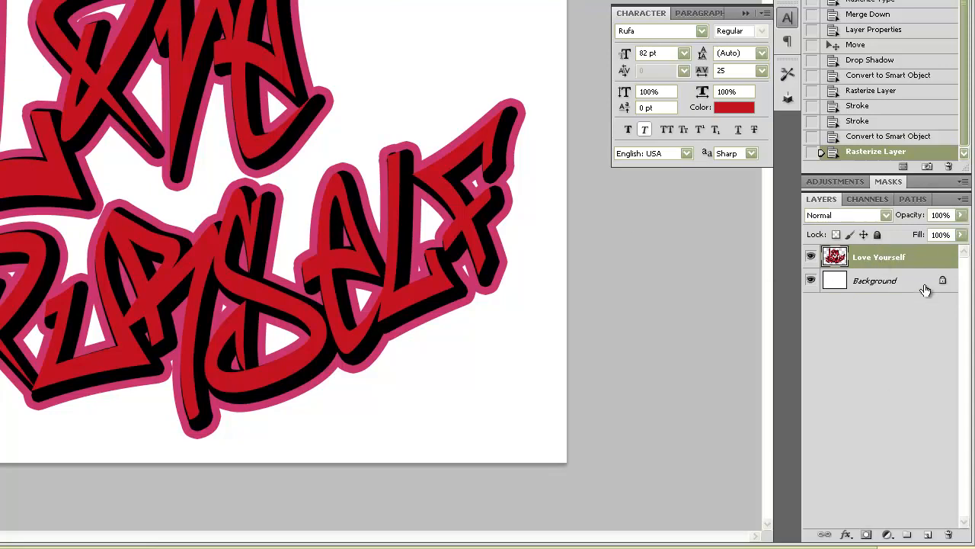
click(925, 288)
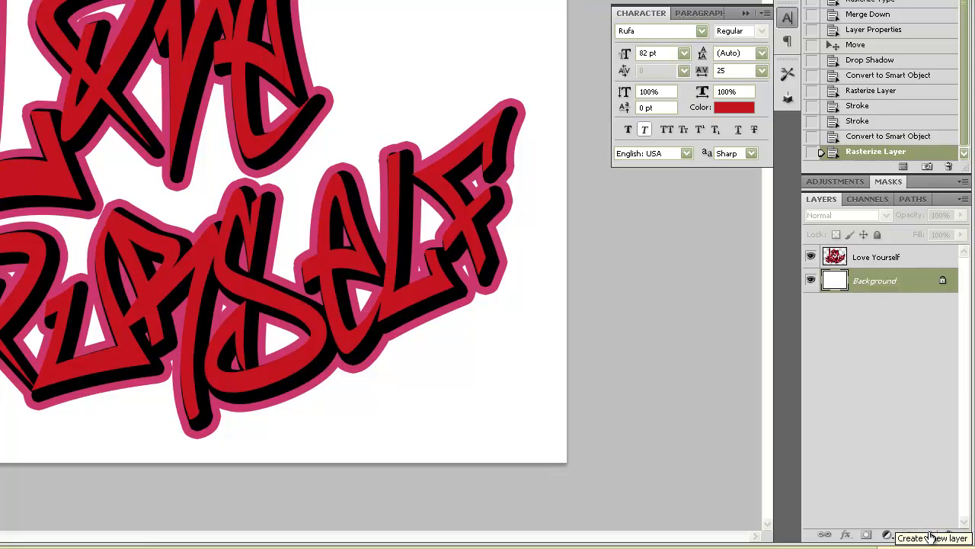
click(928, 536)
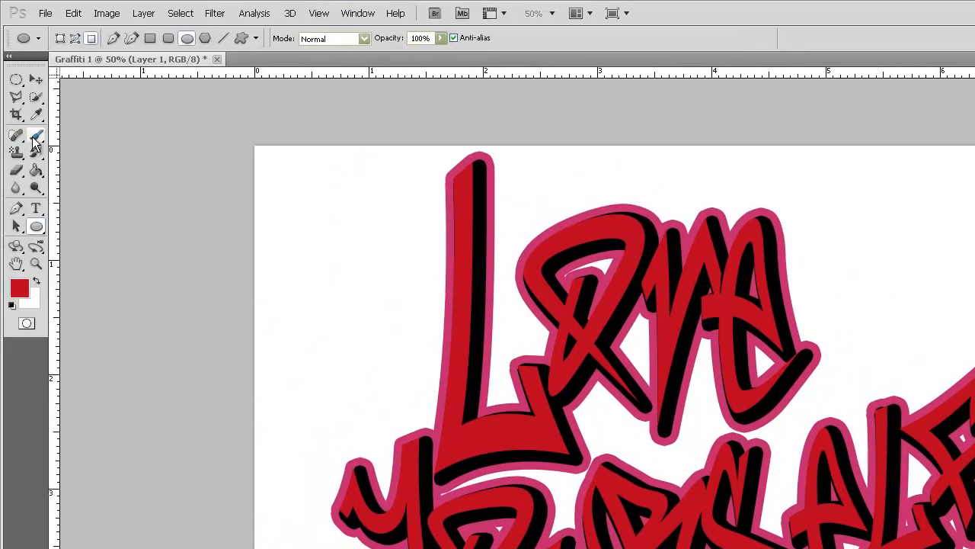
Step: Activate the Brush tool, replace the current brushes with the default set, and choose the 13 px hard round brush
click(35, 140)
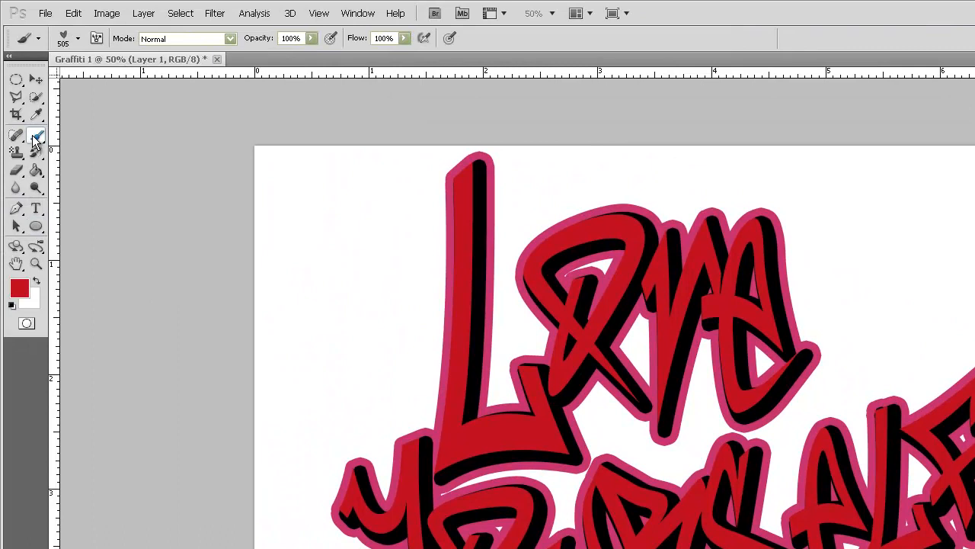
click(66, 42)
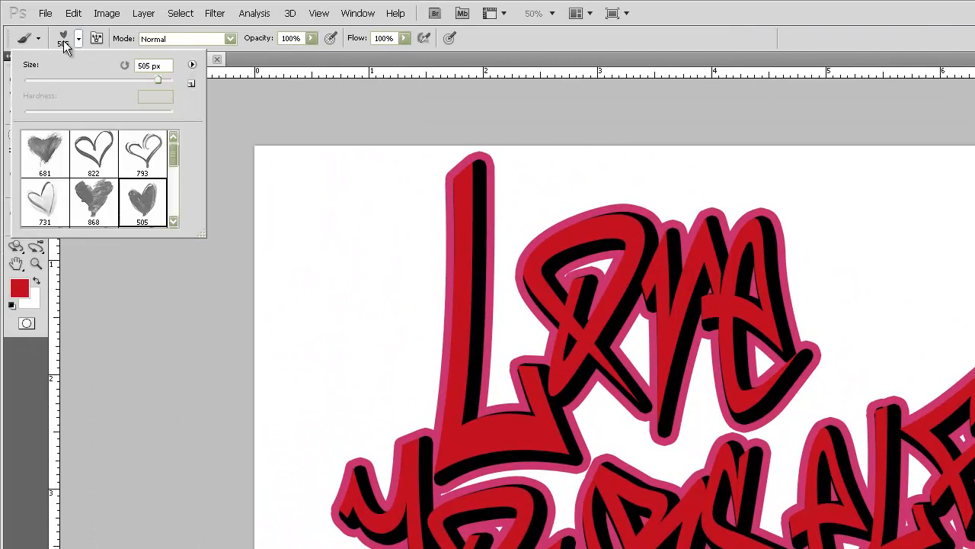
click(192, 65)
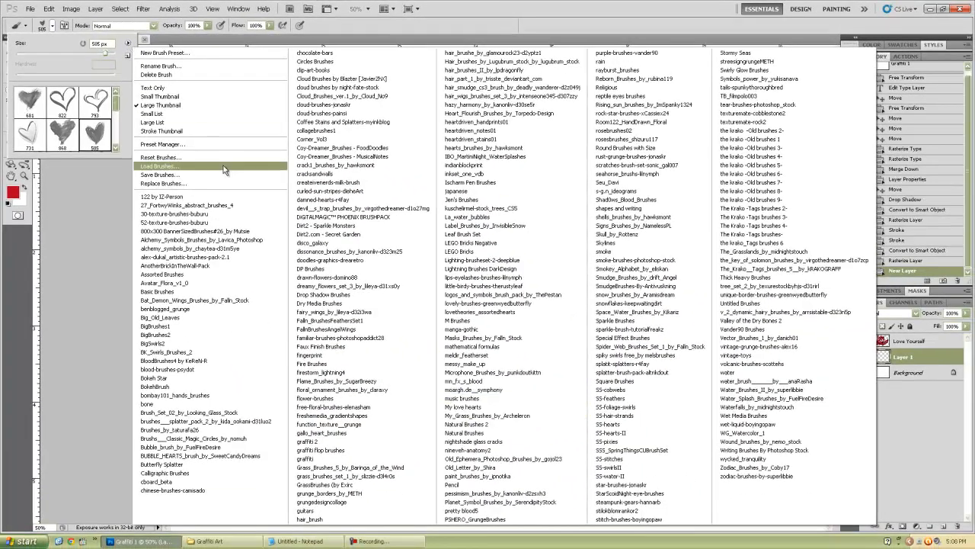
click(216, 158)
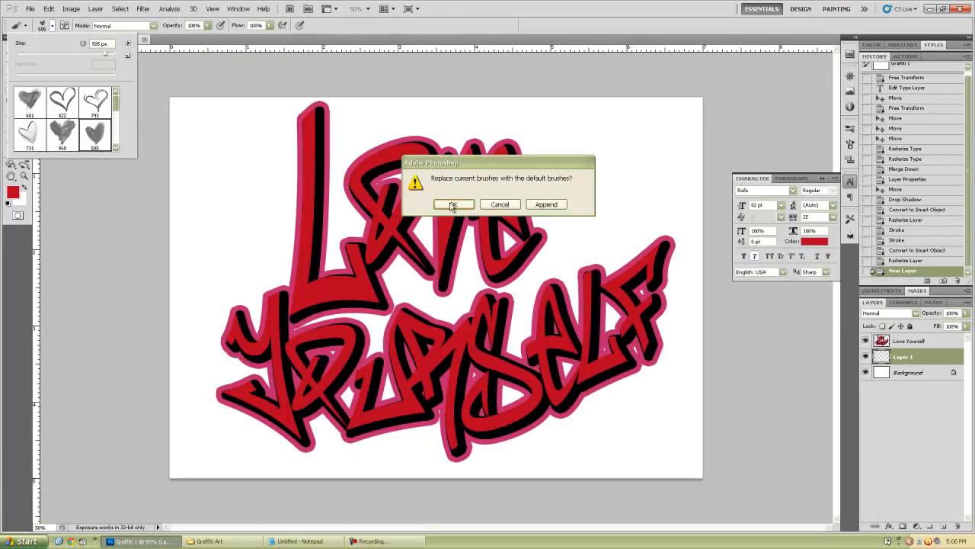
click(452, 205)
click(61, 101)
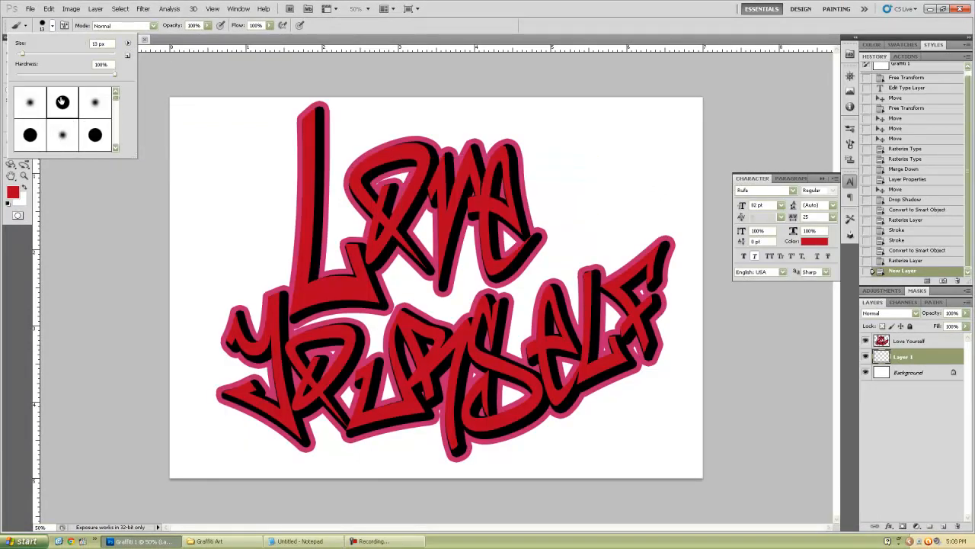
click(42, 25)
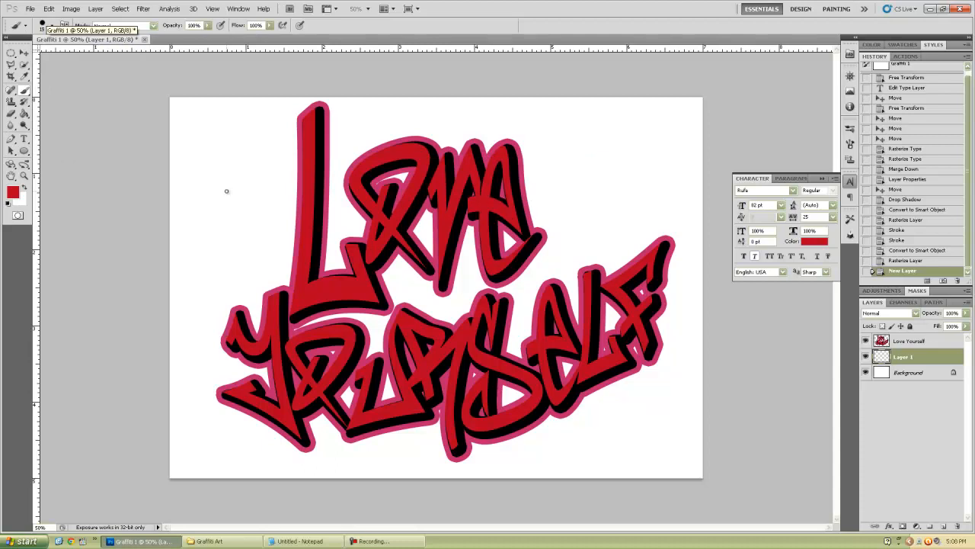
Step: Enlarge the hard round brush considerably for painting paint-splatter dots behind the lettering
key(bracketright)
key(bracketright)
key(bracketright)
key(bracketright)
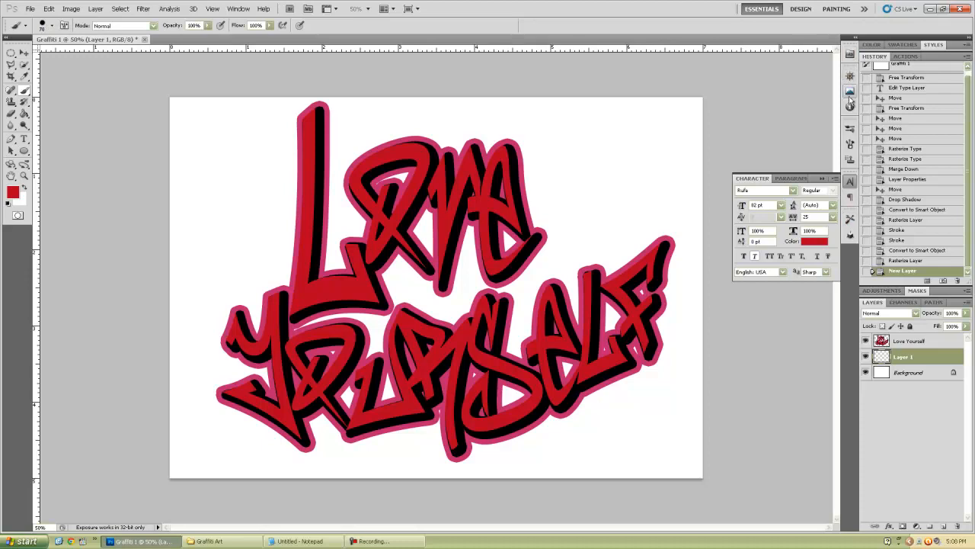
Step: Enable Scattering at 765% on both axes and Shape Dynamics with a 33% minimum diameter for the brush
click(851, 147)
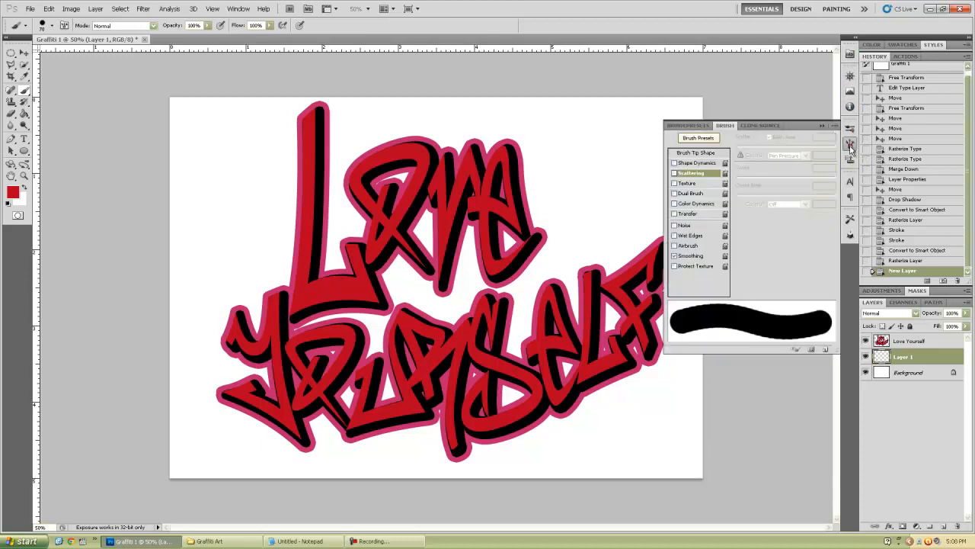
click(691, 173)
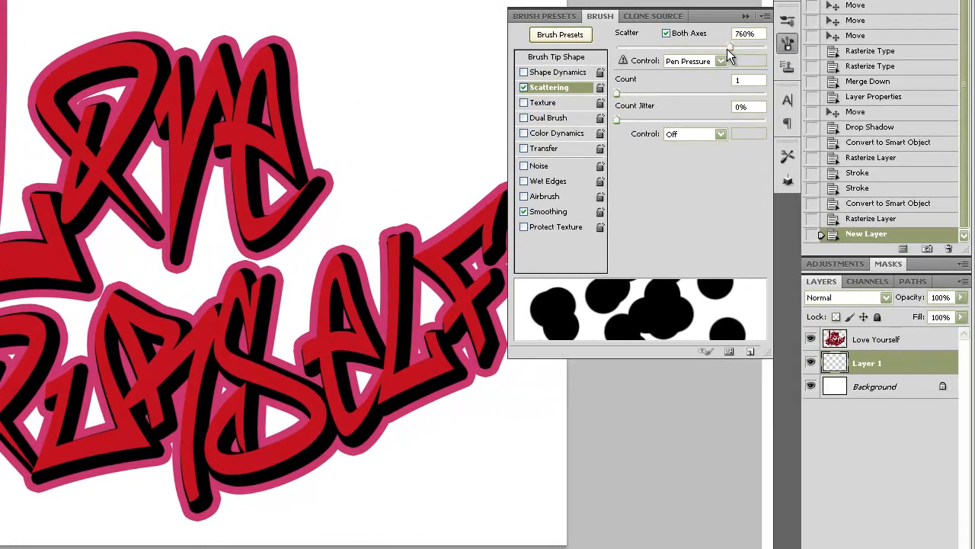
drag(733, 51, 731, 54)
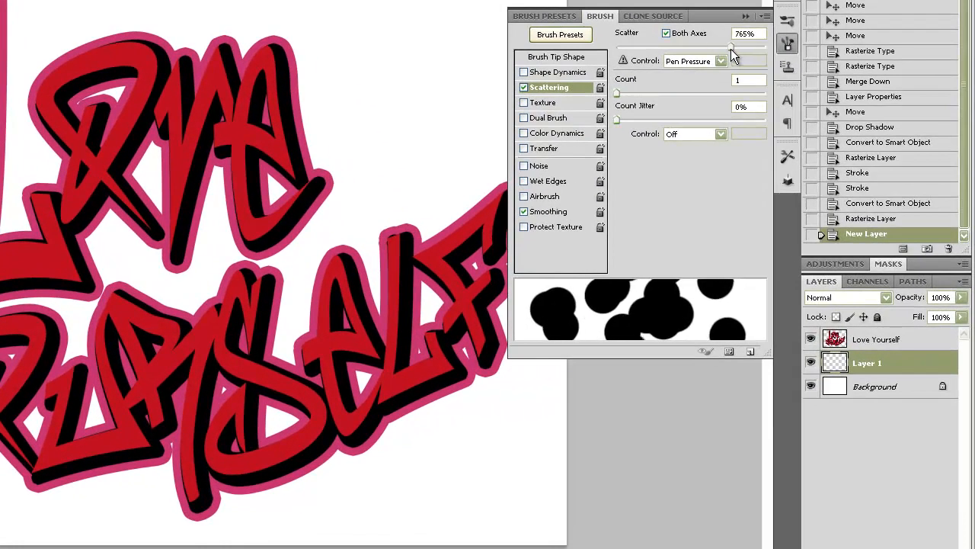
drag(617, 92, 602, 122)
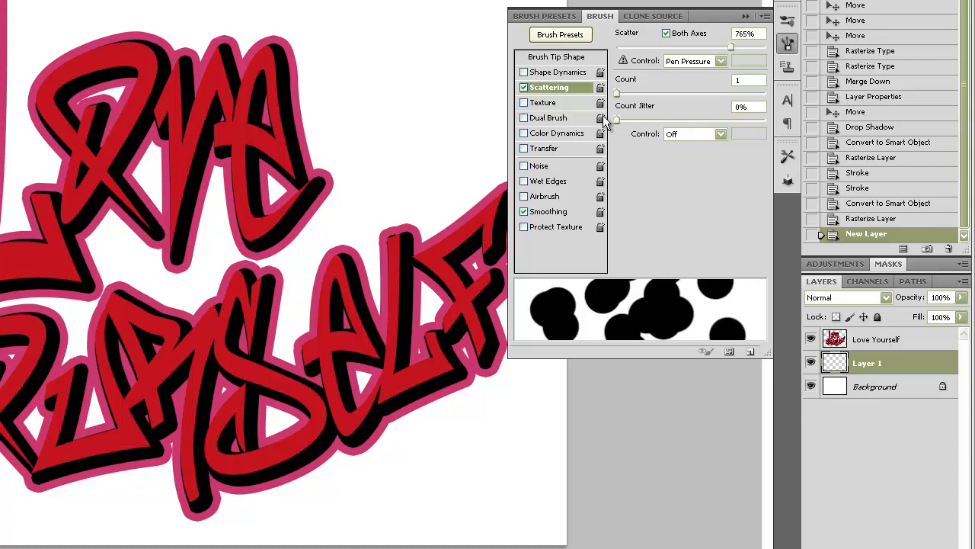
click(545, 73)
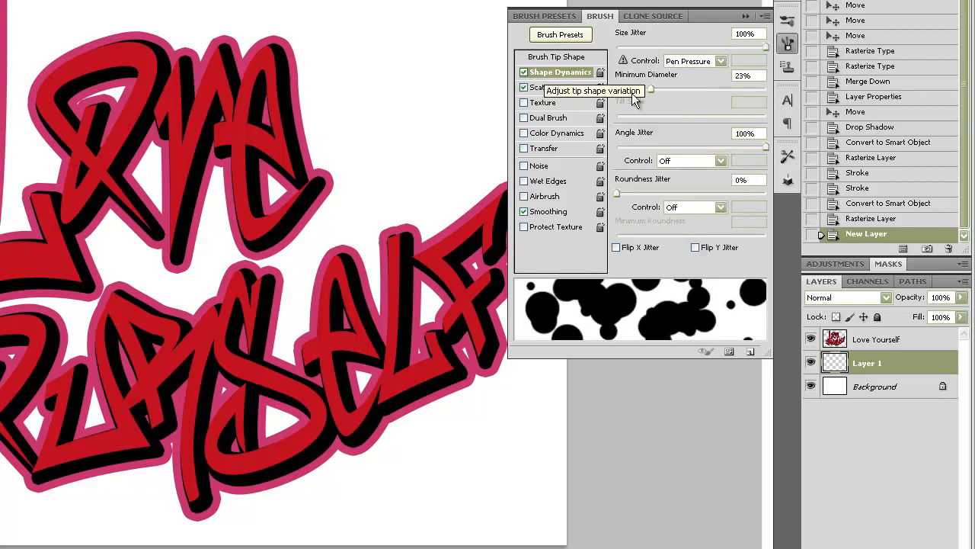
mouse_move(650, 89)
mouse_down()
mouse_move(610, 92)
mouse_move(666, 92)
mouse_up()
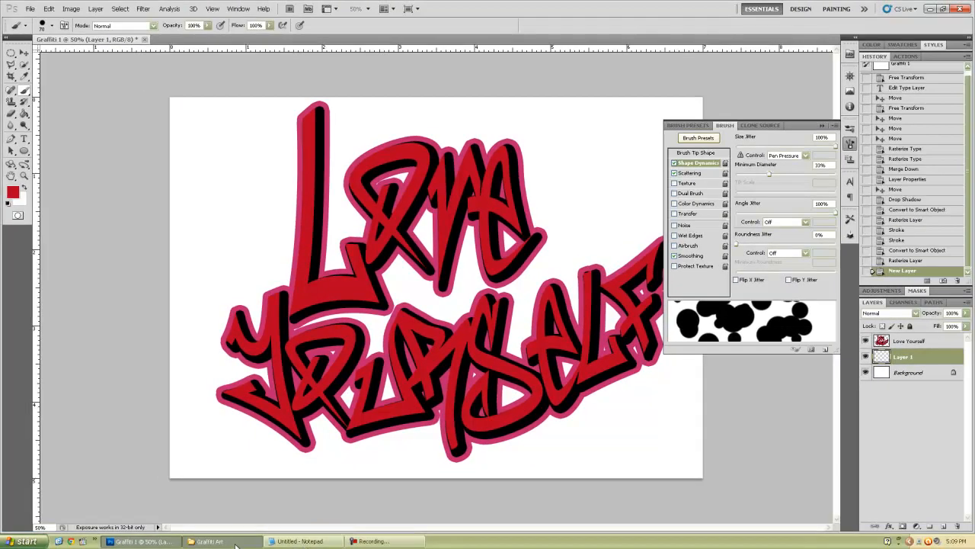
Step: Switch to the Graffiti Art folder, examine the splatter in JaggleSnake_Oct11 and LoveYourself_Oct11, and return to Photoshop
click(210, 541)
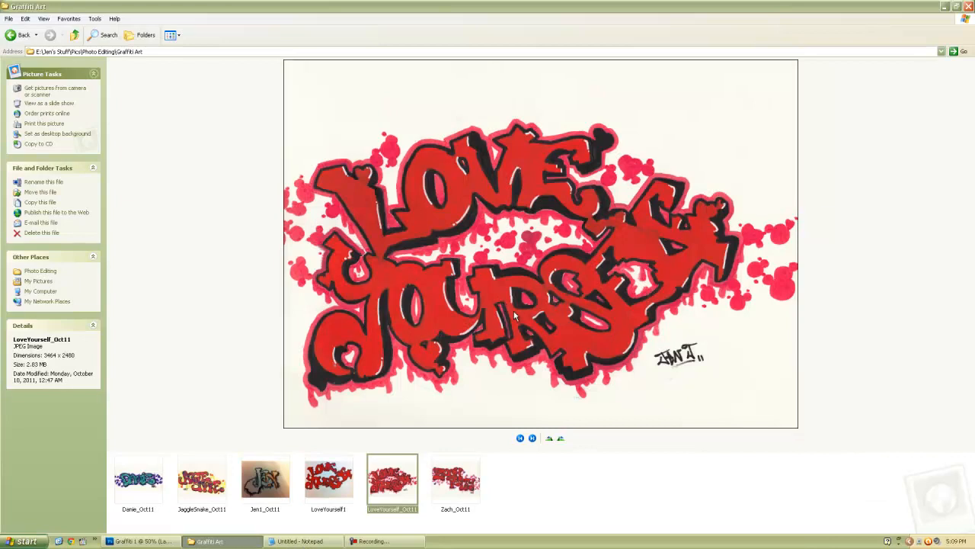
click(193, 486)
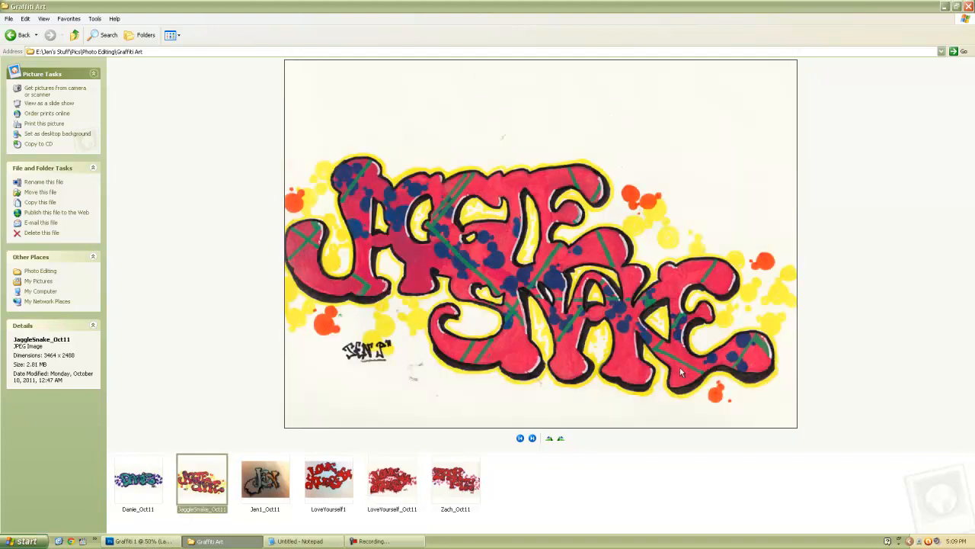
click(381, 478)
click(151, 542)
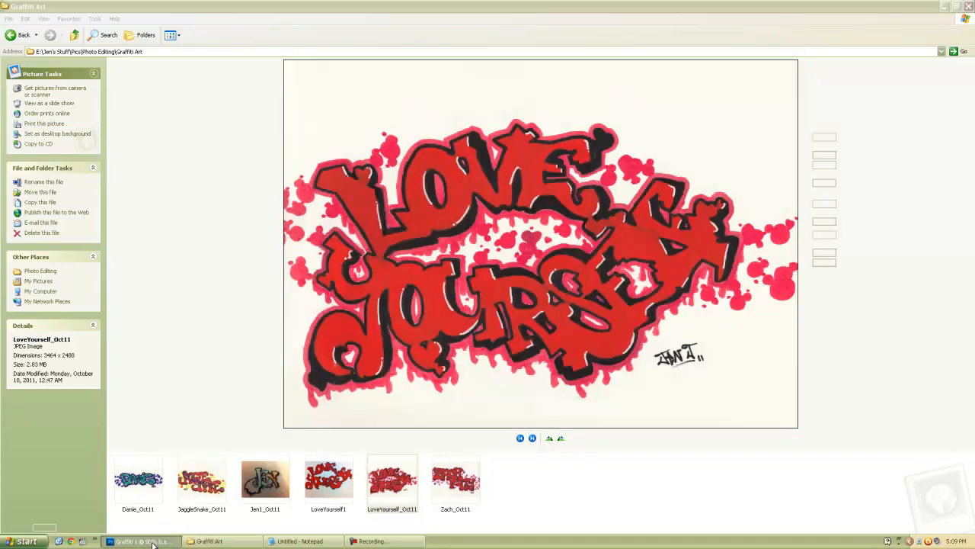
Step: Fine-tune the brush's Shape Dynamics to 100% size and angle jitter, 0% roundness jitter and 25% minimum diameter
click(673, 164)
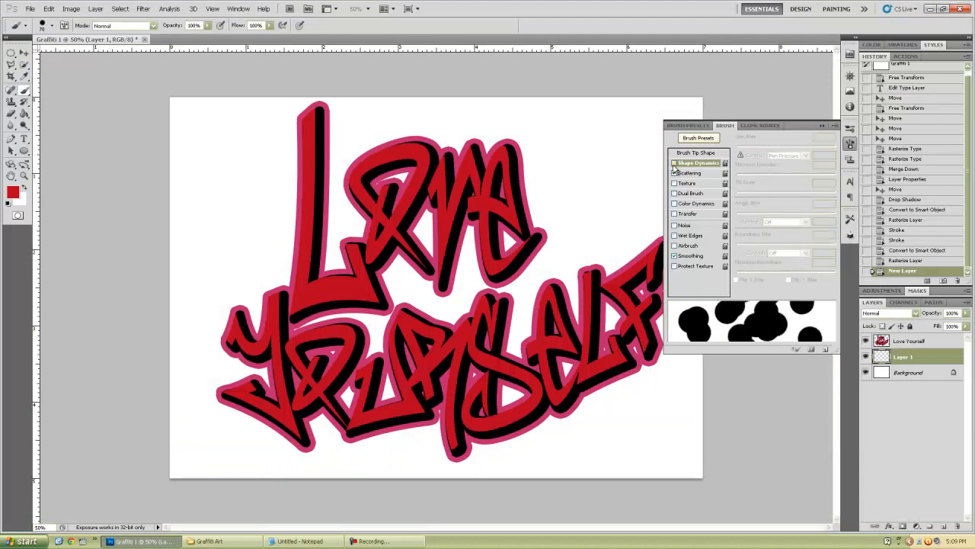
click(674, 164)
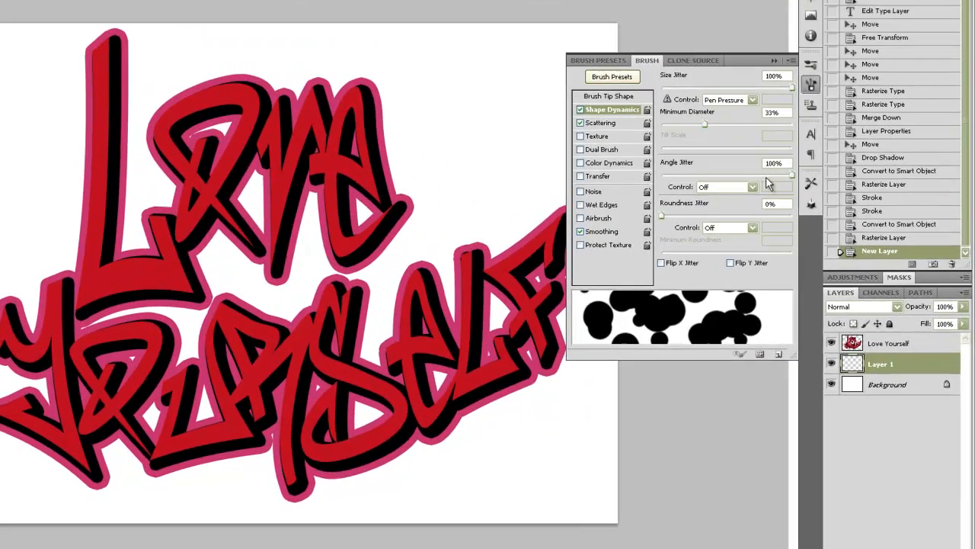
drag(836, 214, 831, 216)
mouse_move(759, 158)
mouse_down()
mouse_move(622, 156)
mouse_move(777, 157)
mouse_up()
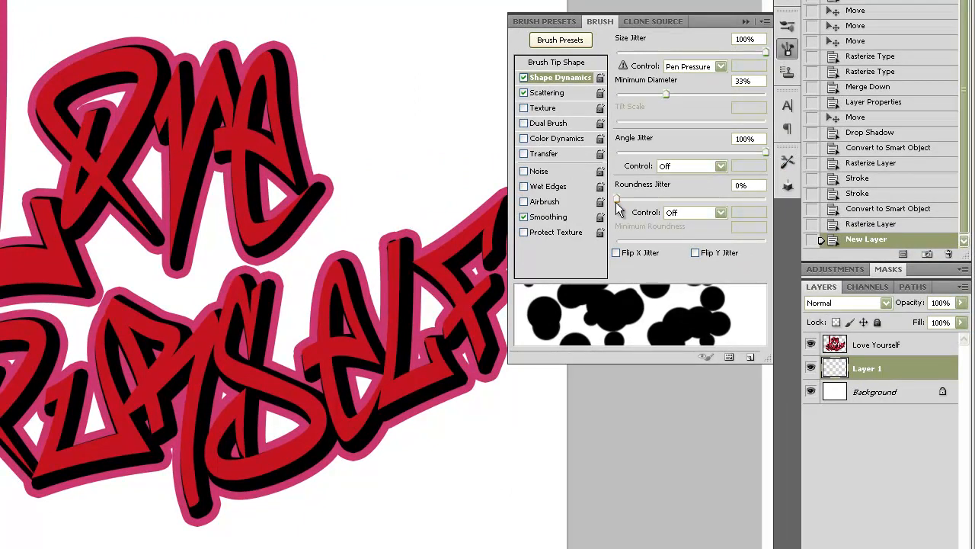
drag(617, 200, 684, 202)
drag(684, 199, 551, 198)
mouse_move(765, 51)
mouse_down()
mouse_move(608, 68)
mouse_move(800, 82)
mouse_up()
mouse_move(665, 93)
mouse_down()
mouse_move(679, 92)
mouse_move(624, 96)
mouse_move(662, 108)
mouse_move(649, 108)
mouse_up()
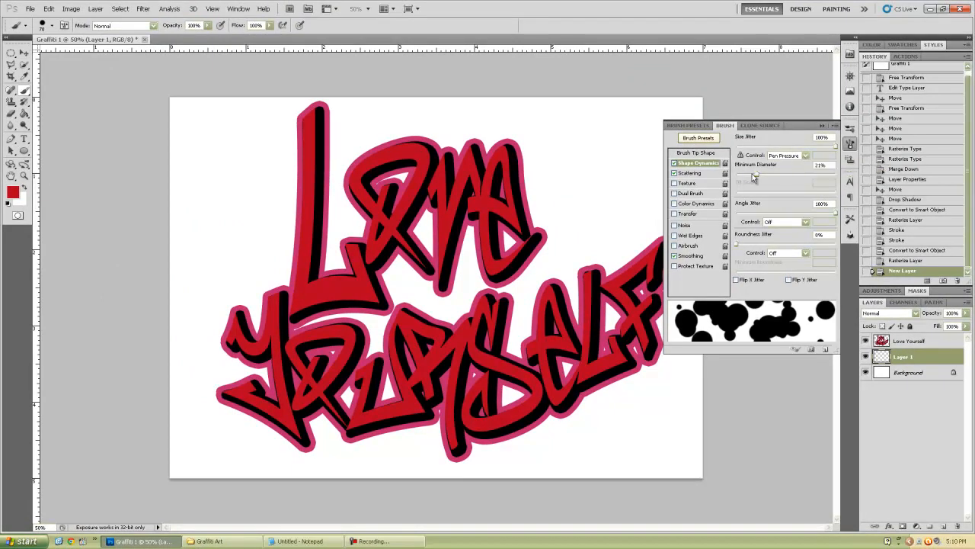
mouse_move(759, 178)
mouse_down()
mouse_move(775, 178)
mouse_move(761, 178)
mouse_up()
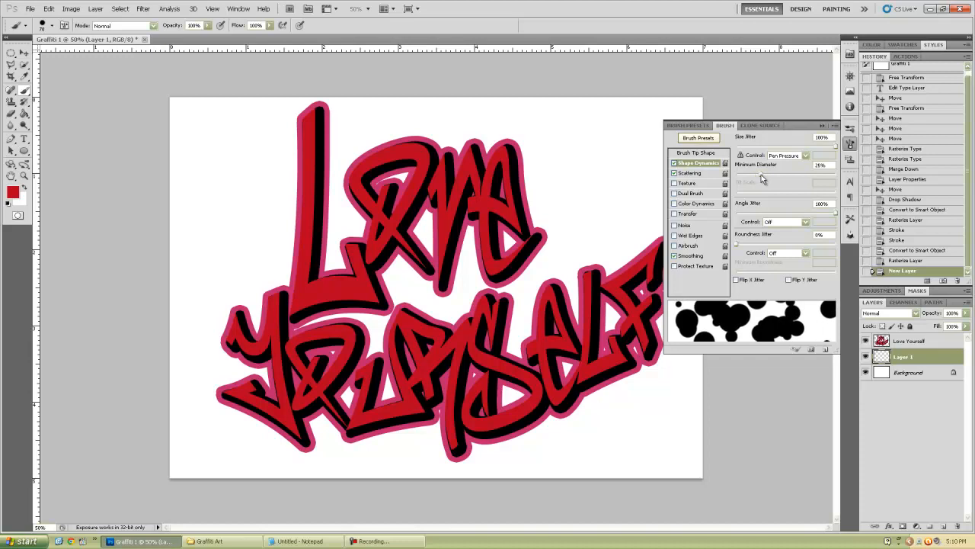
click(852, 144)
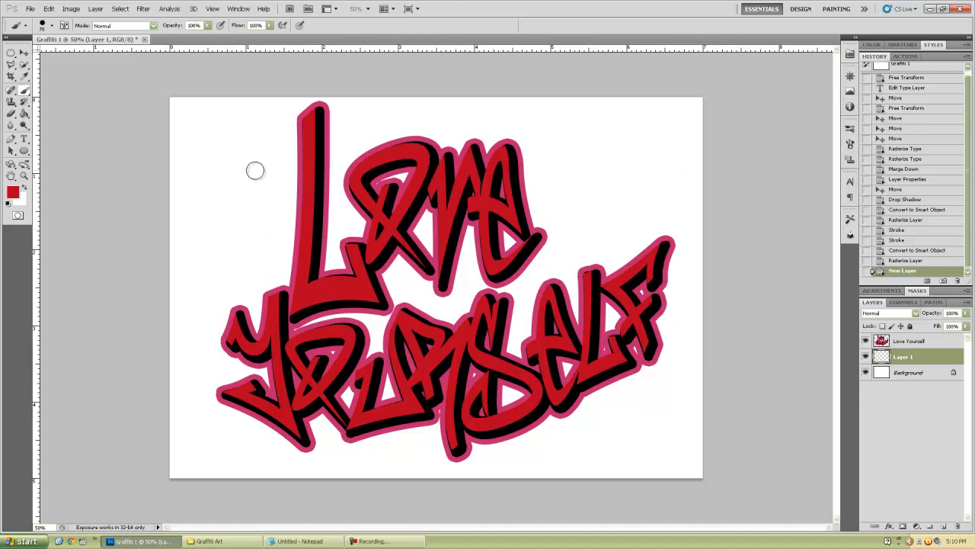
Step: Paint a red test splatter beside the L and revert to the state before the stroke
drag(255, 170, 286, 177)
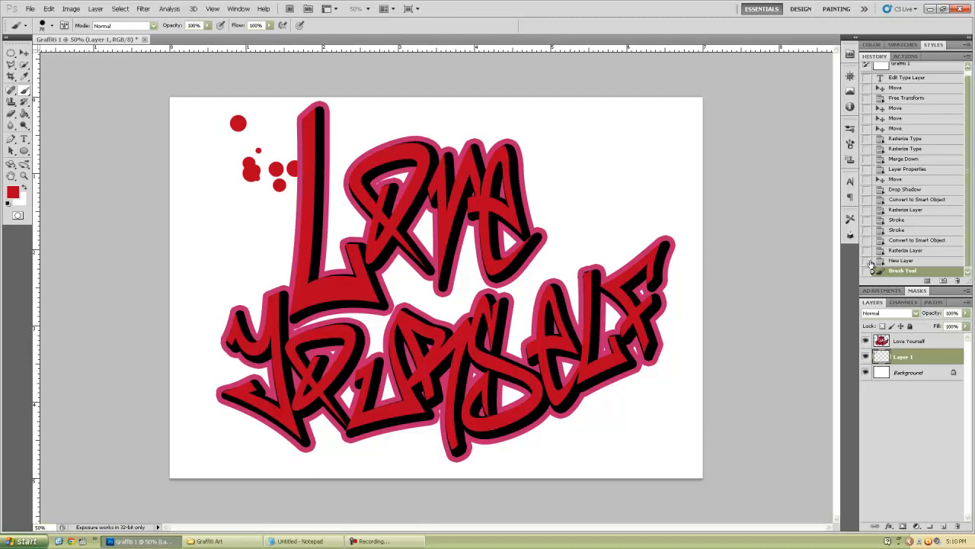
click(931, 261)
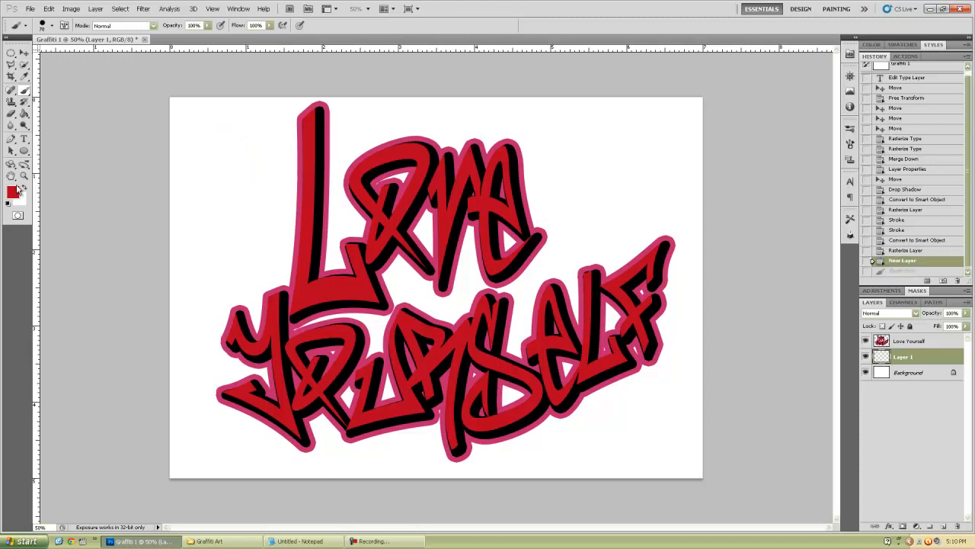
Step: Set the foreground colour to pink c72b6d to match the lettering's outline
click(13, 191)
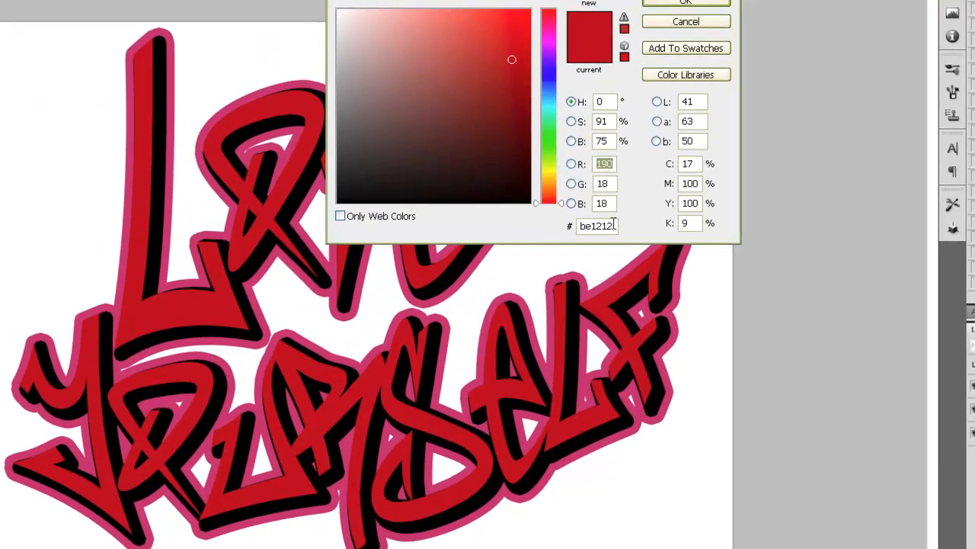
drag(623, 233, 502, 233)
text(c72b6d)
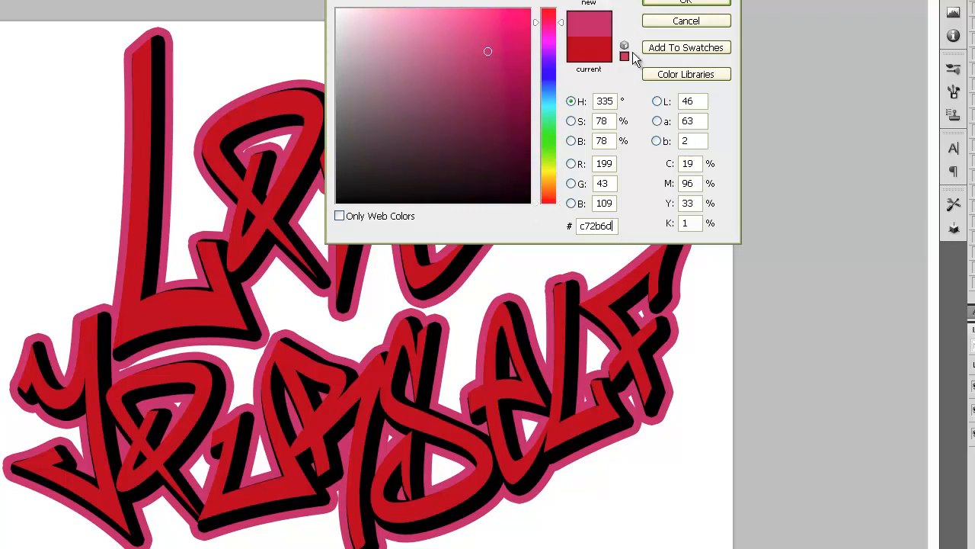
click(668, 3)
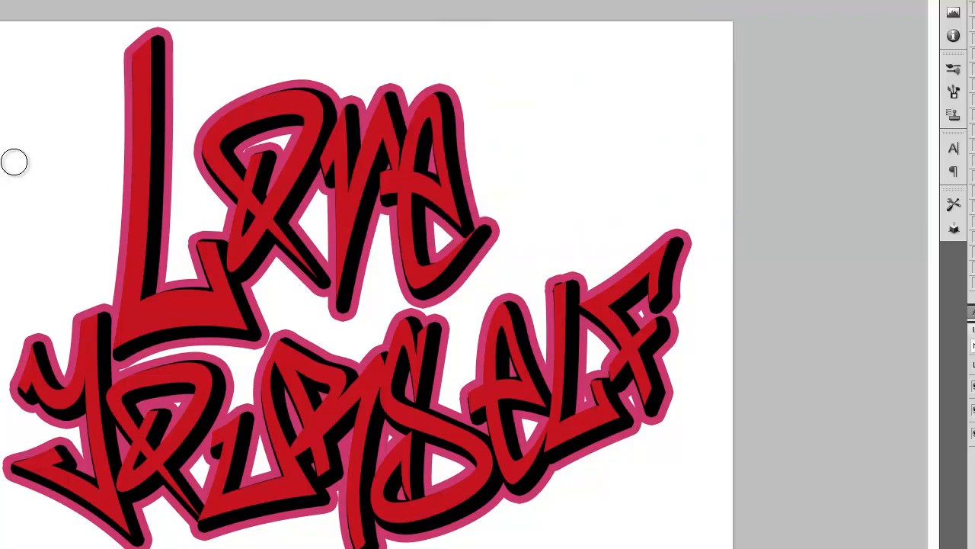
Step: Try painting pink splatter dots around the lettering, beside the L, the last E of Love, the Y and the F
drag(53, 169, 98, 200)
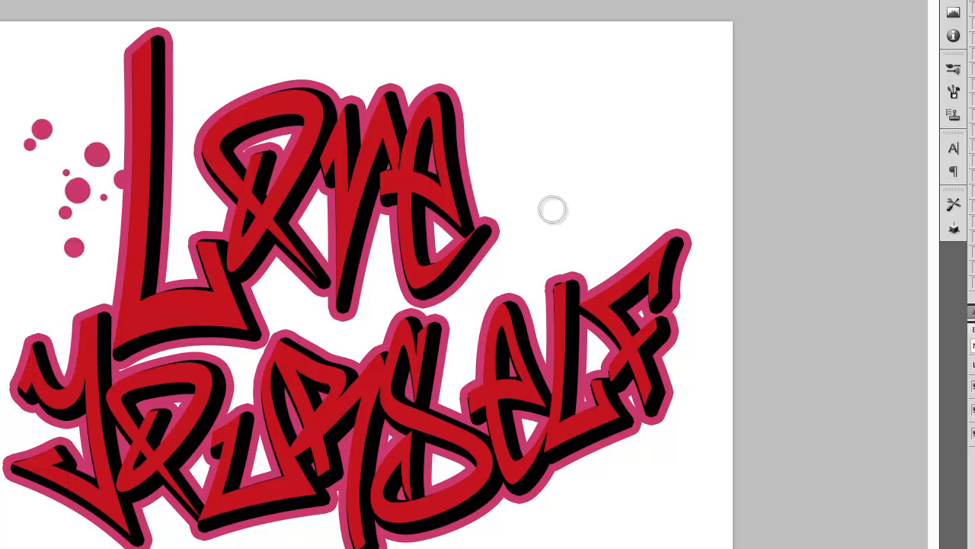
mouse_move(562, 174)
mouse_down()
mouse_move(526, 164)
mouse_move(484, 171)
mouse_up()
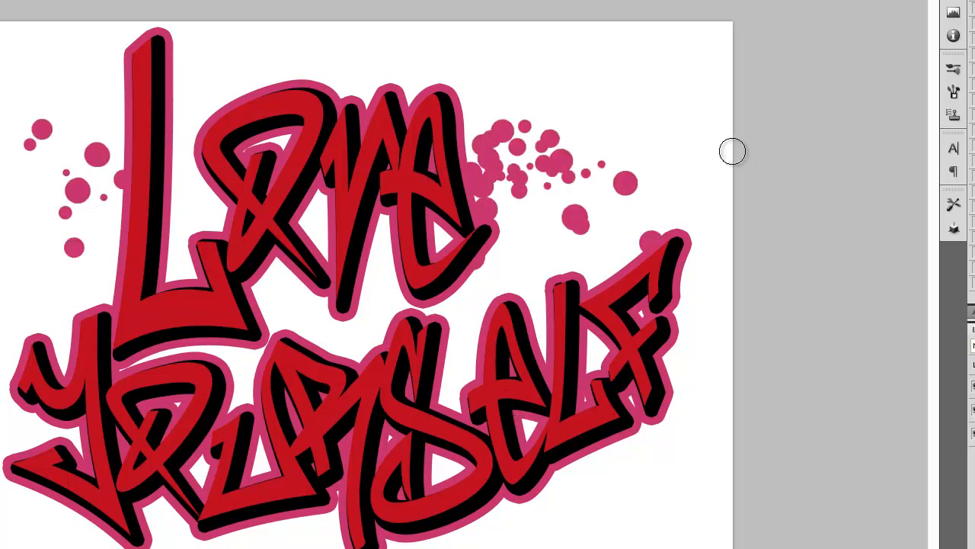
key(ctrl+z)
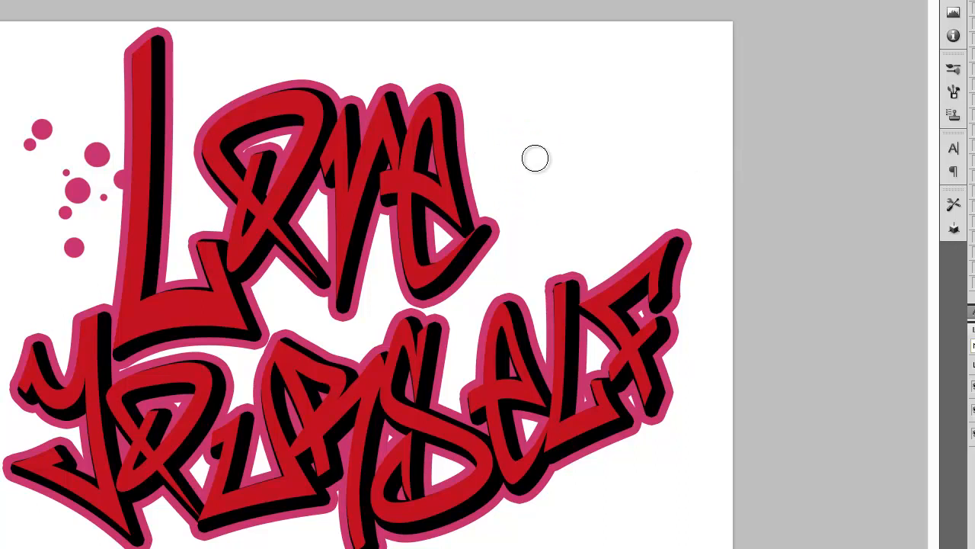
mouse_move(535, 158)
mouse_down()
mouse_move(507, 167)
mouse_move(480, 204)
mouse_up()
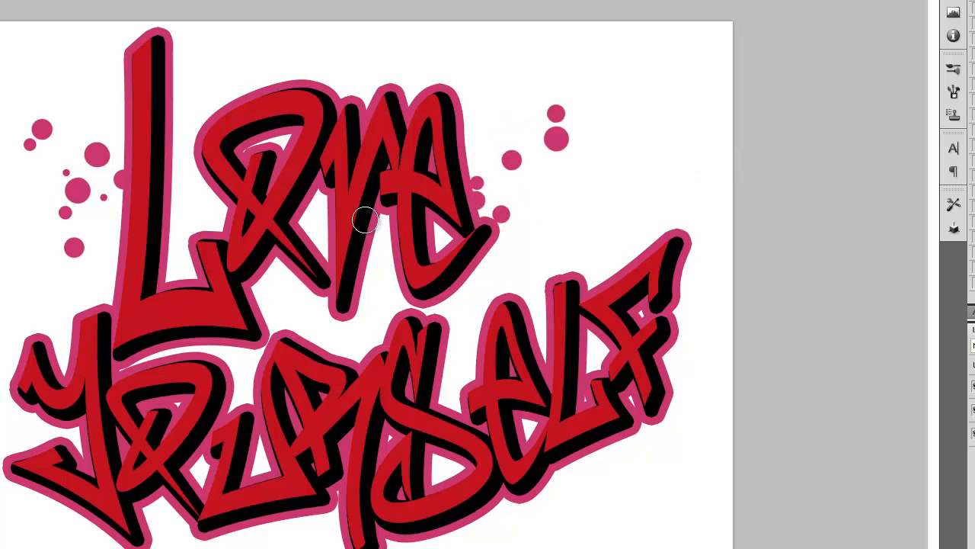
click(276, 50)
drag(6, 356, 10, 335)
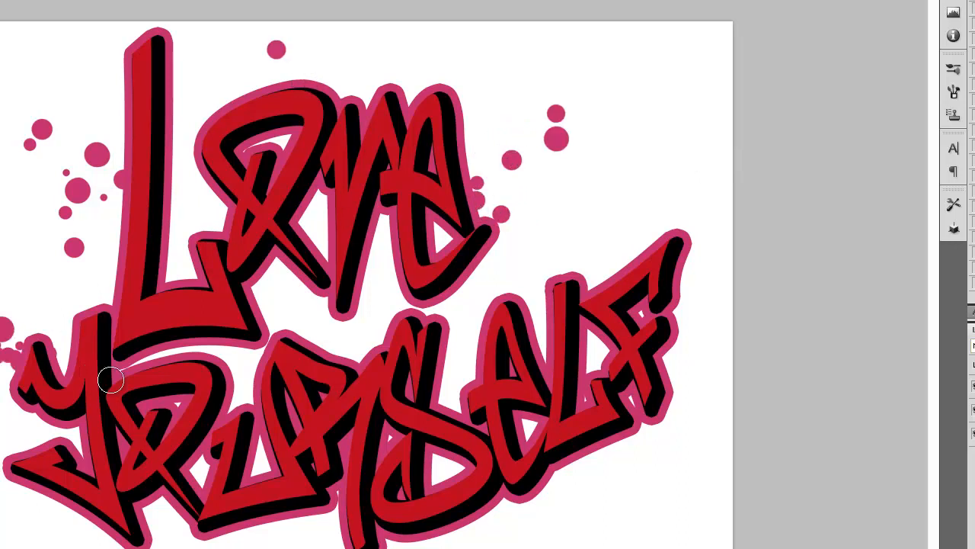
mouse_move(664, 257)
mouse_down()
mouse_move(716, 268)
mouse_move(698, 228)
mouse_up()
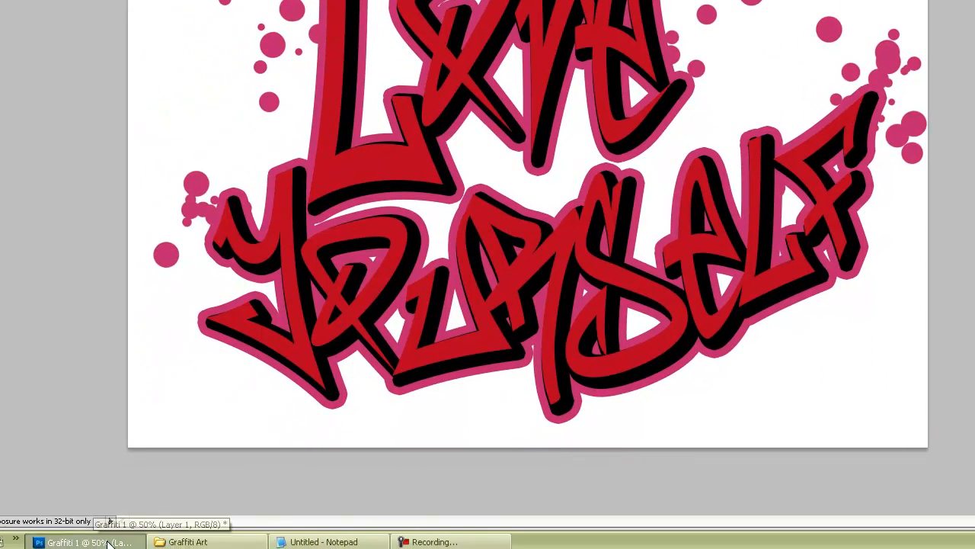
Step: Check the LoveYourself_Oct11 reference picture and roll back all pink splatter strokes to the New Layer state
click(207, 542)
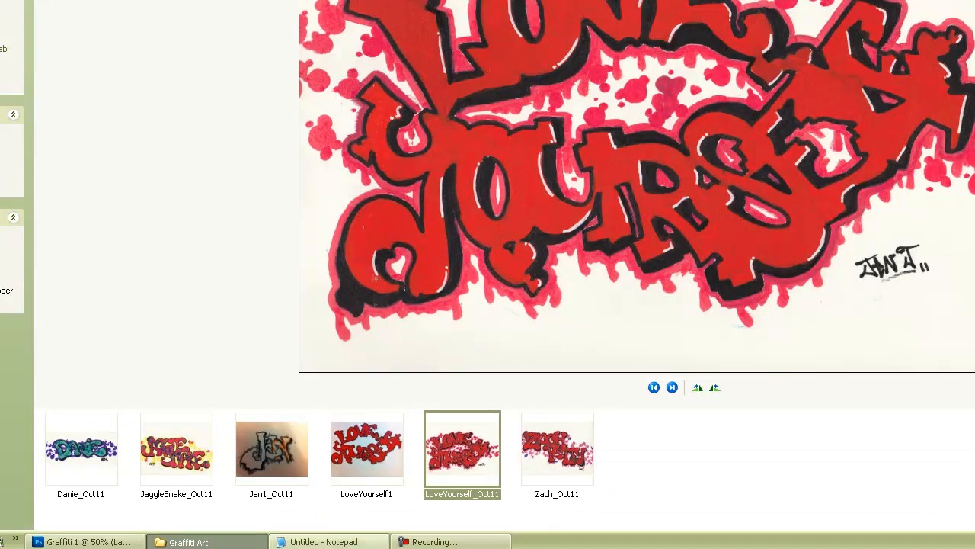
click(83, 541)
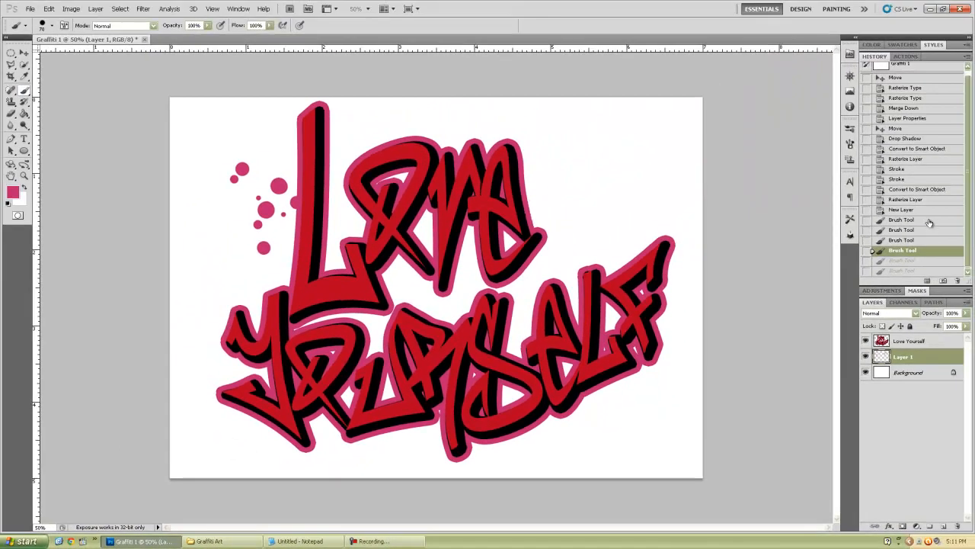
click(929, 220)
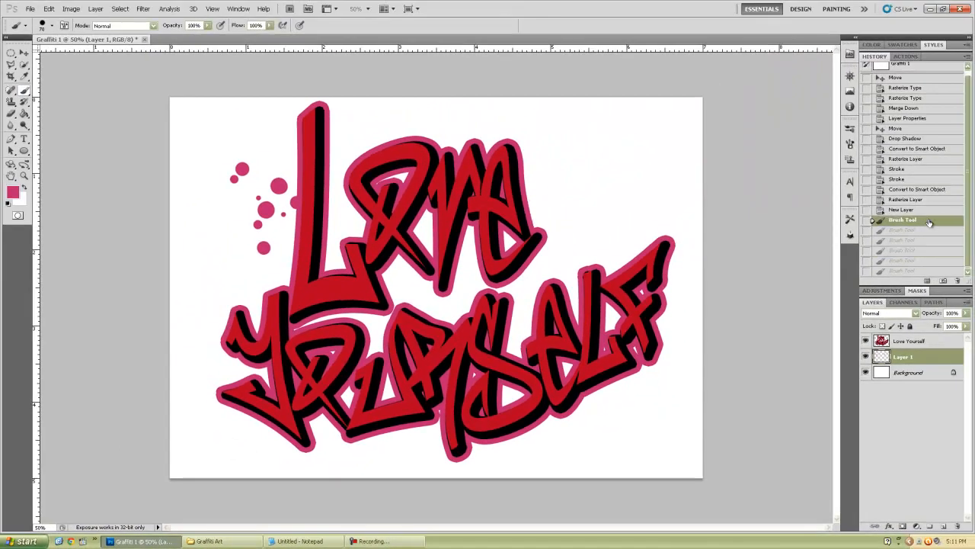
click(929, 210)
Step: Try a long pink splatter stroke running between the words Love and Yourself, and undo it
mouse_move(246, 220)
mouse_down()
mouse_move(208, 239)
mouse_move(688, 346)
mouse_up()
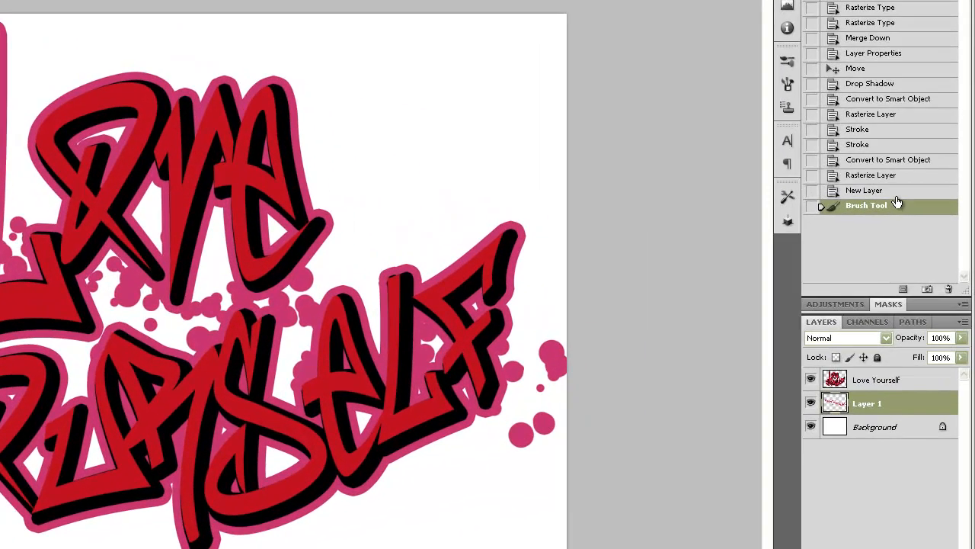
click(914, 216)
key(ctrl+z)
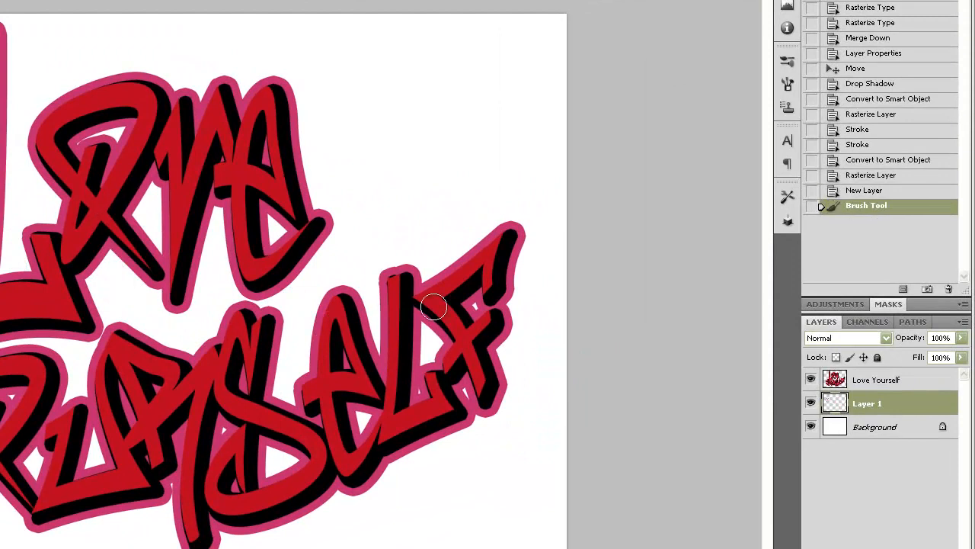
Step: Paint pink splatter dots beside the F, beside the last E of Love, and below the S, E and F of Yourself
click(545, 317)
drag(340, 157, 370, 187)
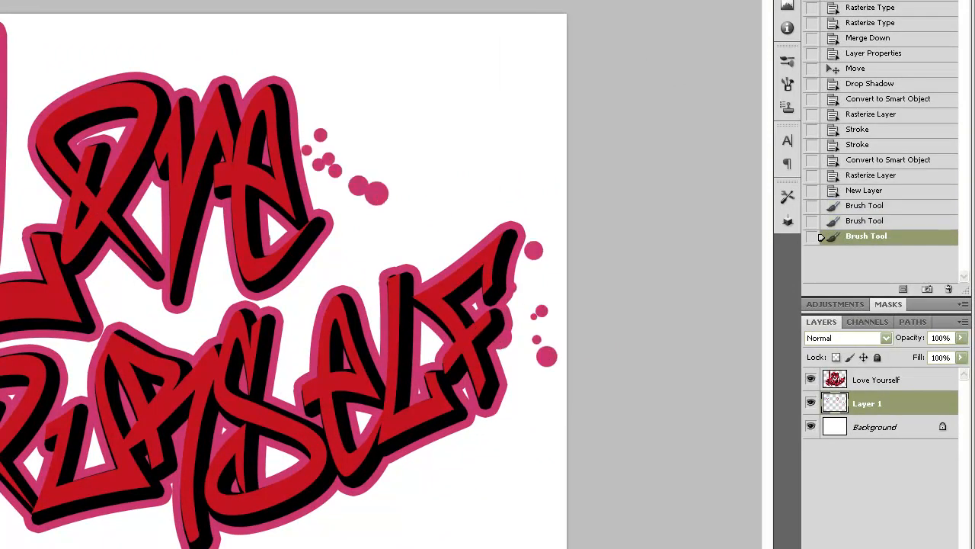
click(82, 442)
click(337, 509)
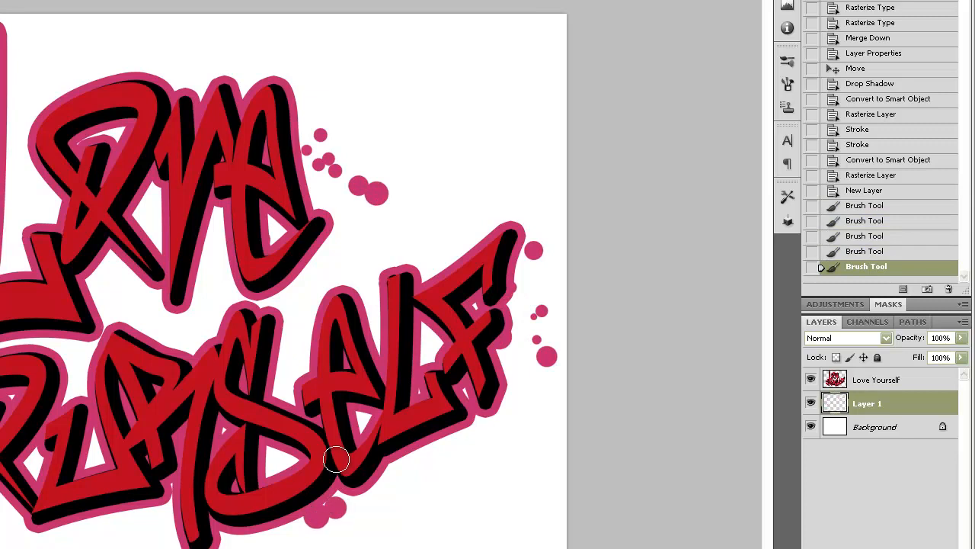
click(438, 464)
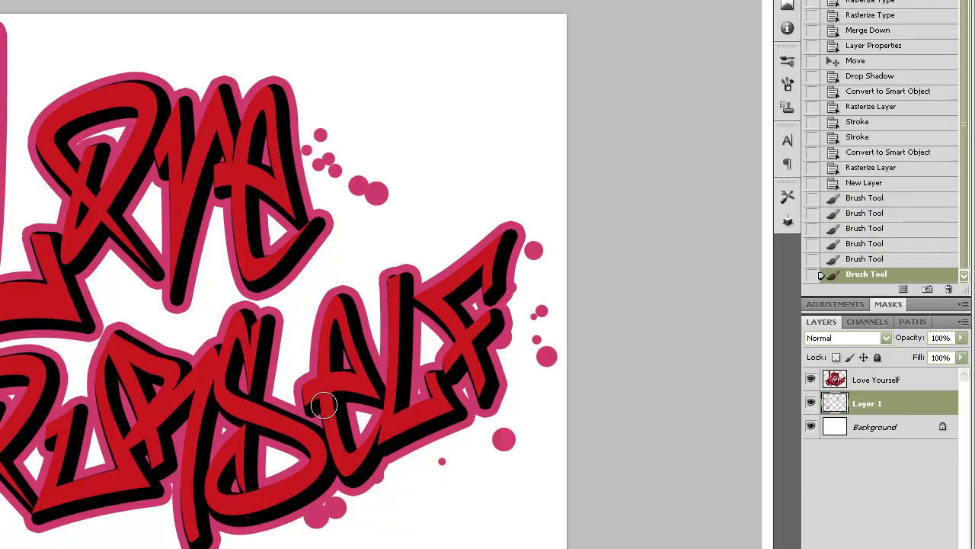
Step: Try a dense pink splatter stroke rising from the E and L of Yourself towards the canvas's upper-right corner, and undo it
mouse_move(373, 312)
mouse_down()
mouse_move(513, 39)
mouse_move(450, 216)
mouse_up()
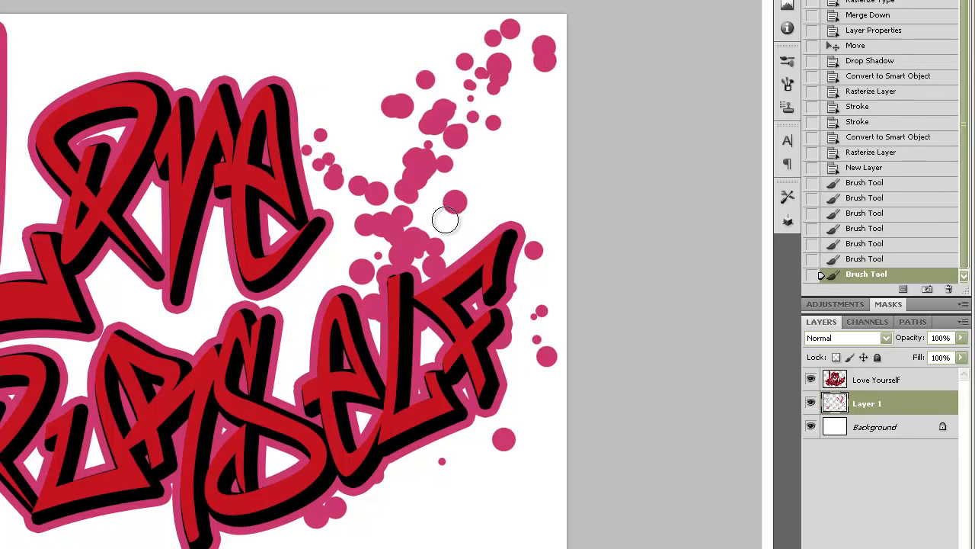
key(ctrl+z)
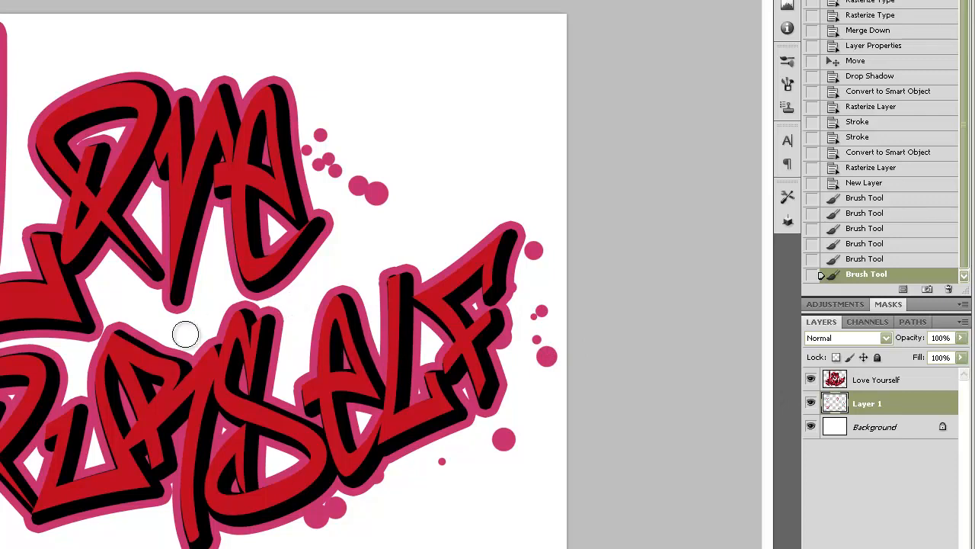
Step: Paint pink splatter between the words Love and Yourself, above the L of Yourself, and above the O of Love
mouse_move(148, 320)
mouse_down()
mouse_move(247, 309)
mouse_move(268, 337)
mouse_up()
click(373, 281)
drag(54, 59, 96, 66)
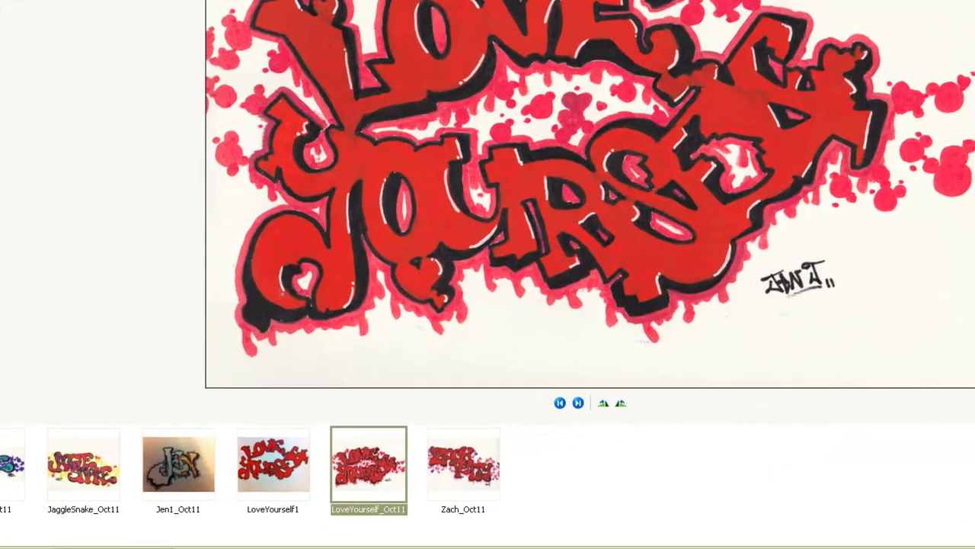
Step: Switch to the reference pictures and examine the splatter colours and placement in the other graffiti pieces, including JaggleSnake_Oct11 and LoveYourself1
click(3, 497)
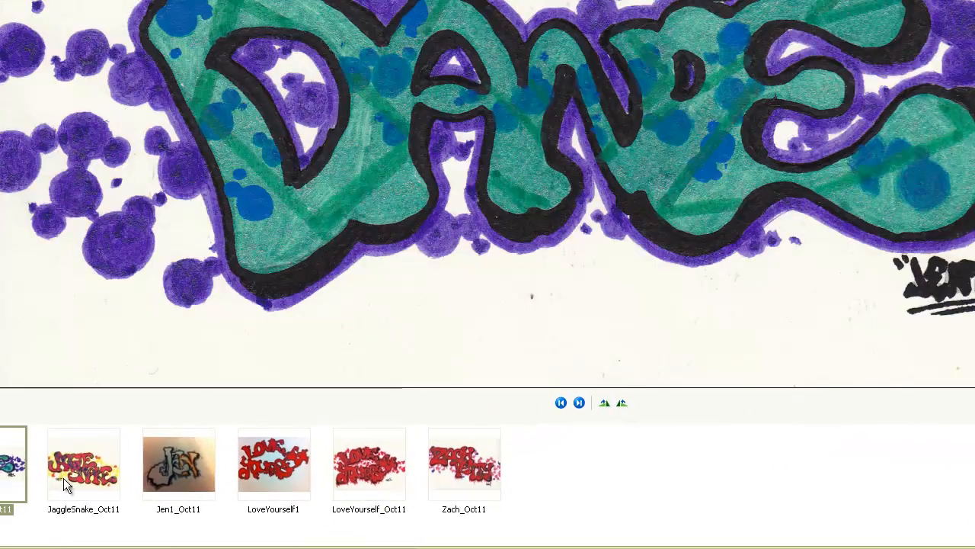
click(107, 481)
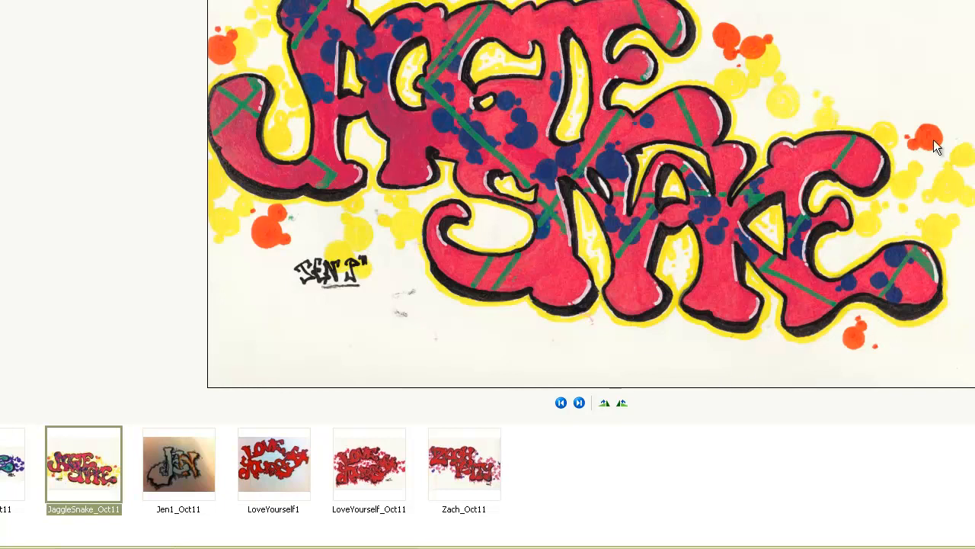
click(469, 476)
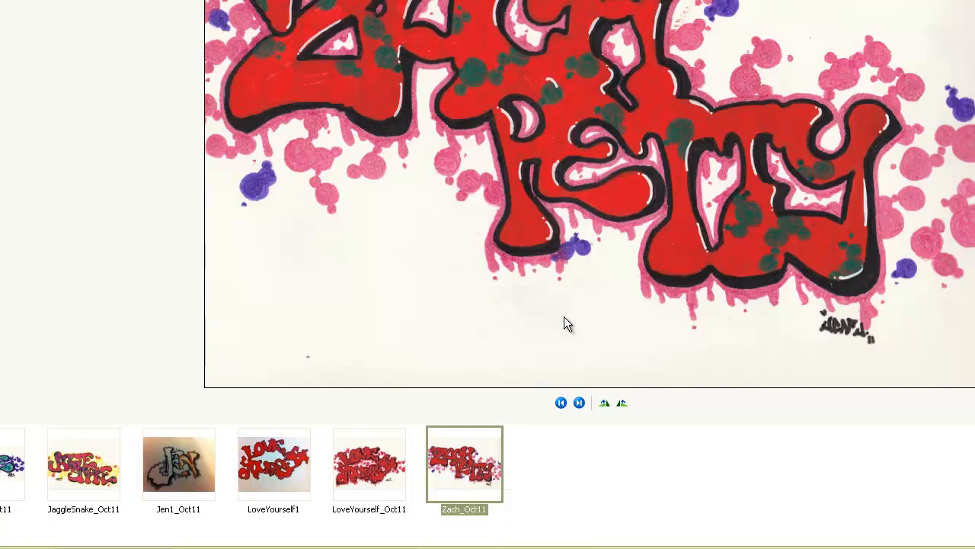
click(274, 491)
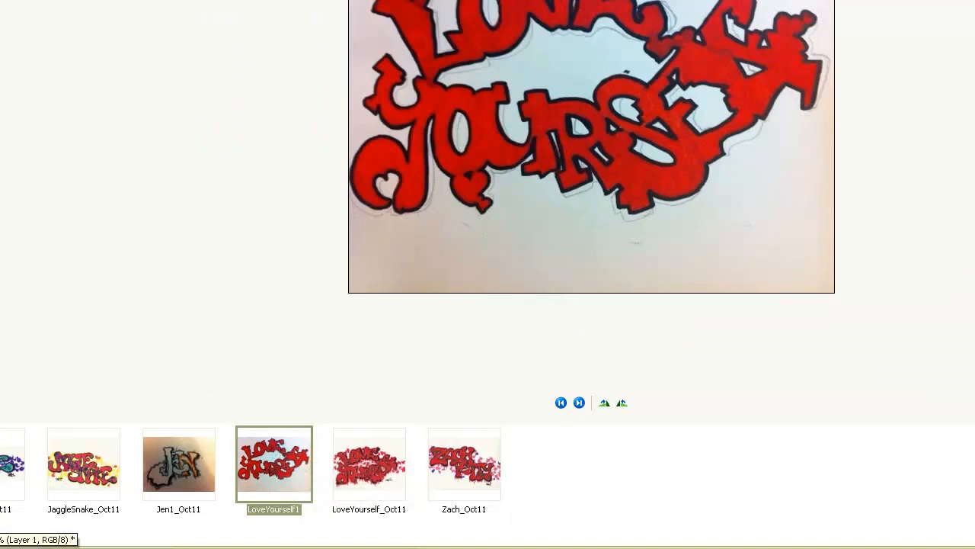
Step: Switch back to Photoshop and set the foreground colour to a dark purple with hue 287
click(46, 545)
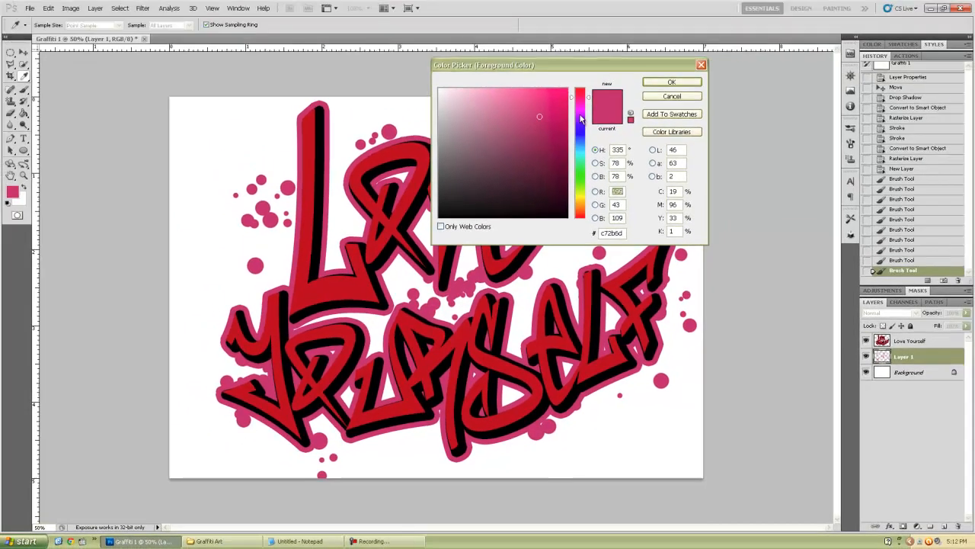
click(579, 115)
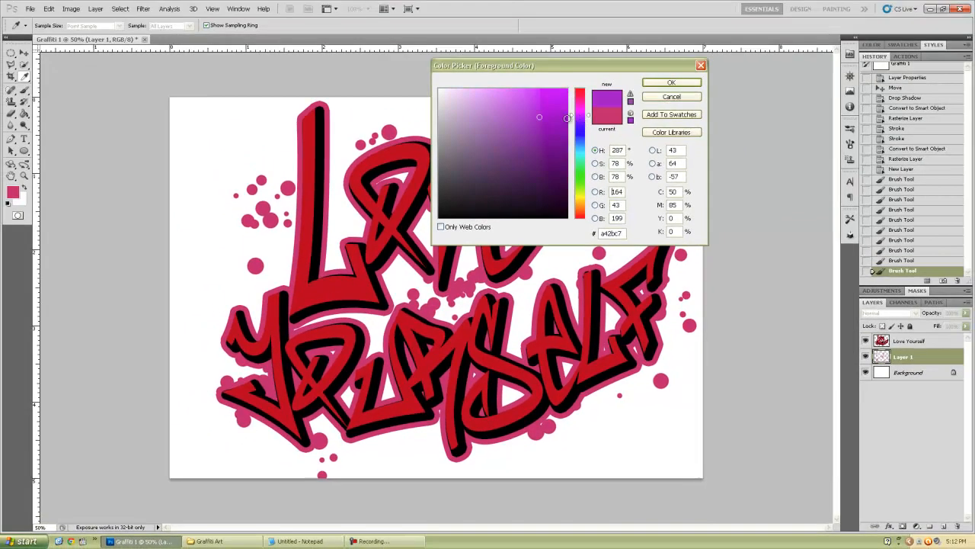
click(551, 135)
click(652, 86)
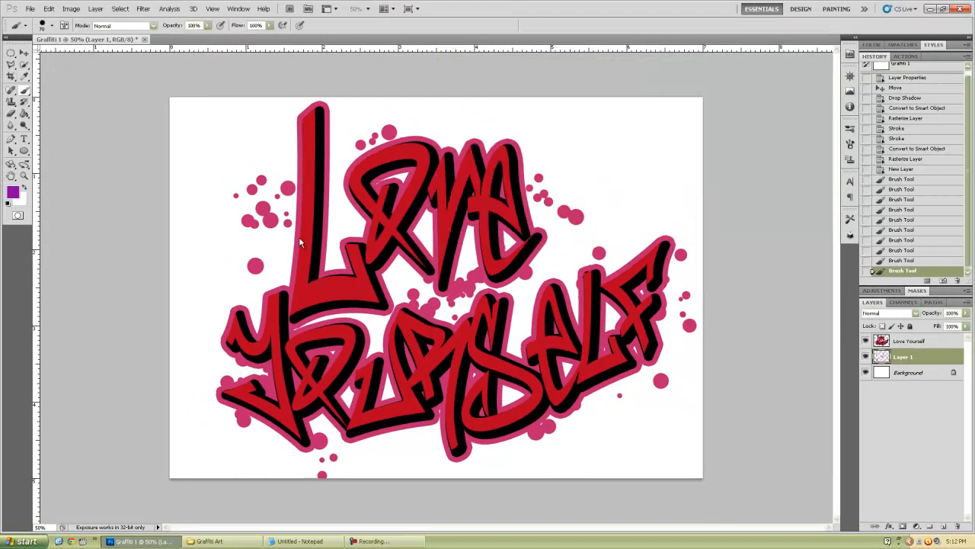
Step: Paint purple splatter dots to the upper left of the L of Love and above the LF of Yourself
click(243, 155)
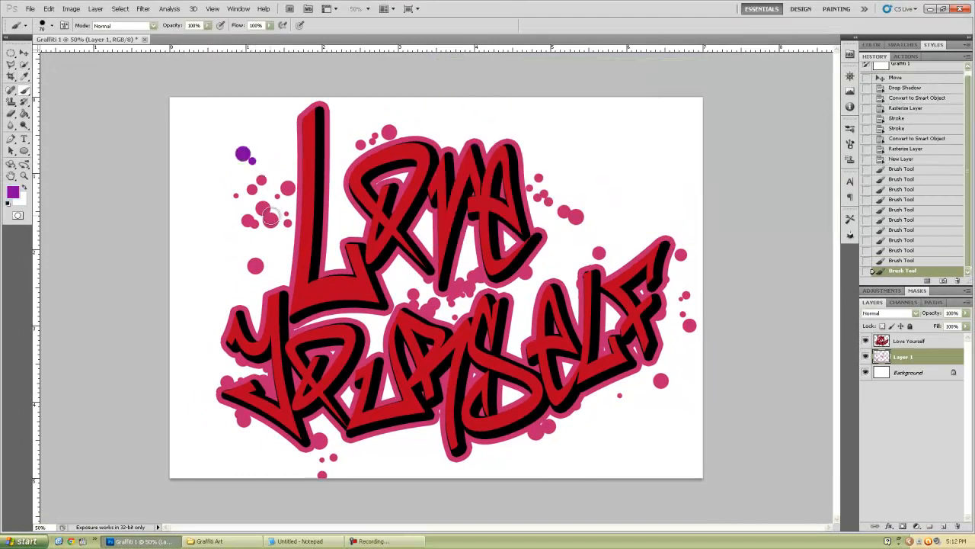
click(608, 232)
Step: Try two purple splatter strokes below the Y and O of Yourself, undoing each one
mouse_move(298, 454)
mouse_down()
mouse_move(351, 461)
mouse_move(279, 461)
mouse_up()
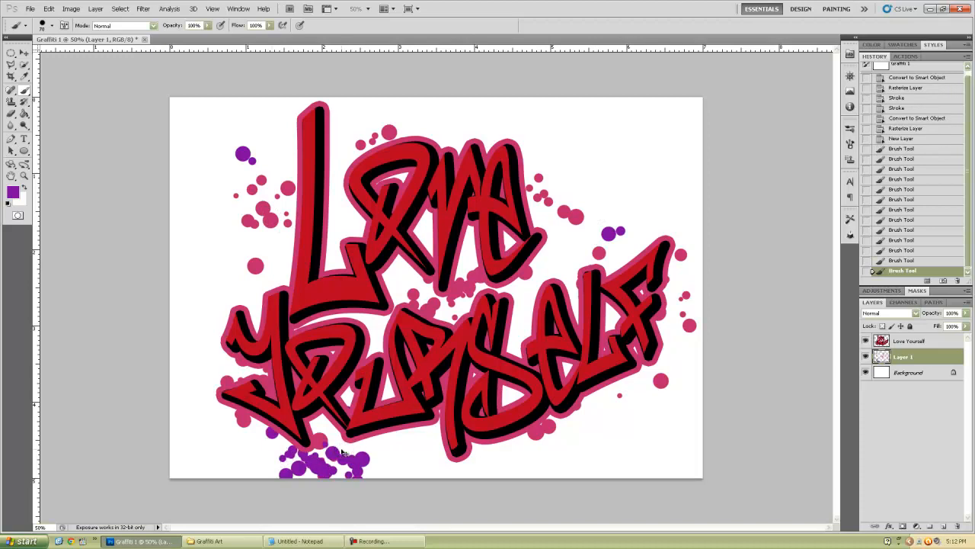
key(ctrl+z)
drag(358, 453, 317, 457)
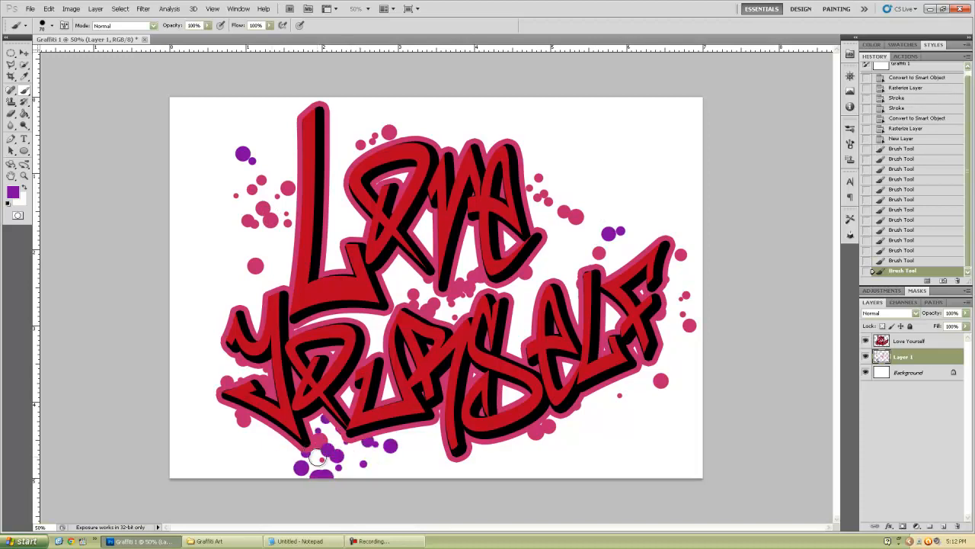
key(ctrl+z)
Step: Paint small groups of purple splatter dots below the Y, O and U and below the ELF of Yourself
drag(322, 457, 358, 453)
click(355, 451)
click(325, 431)
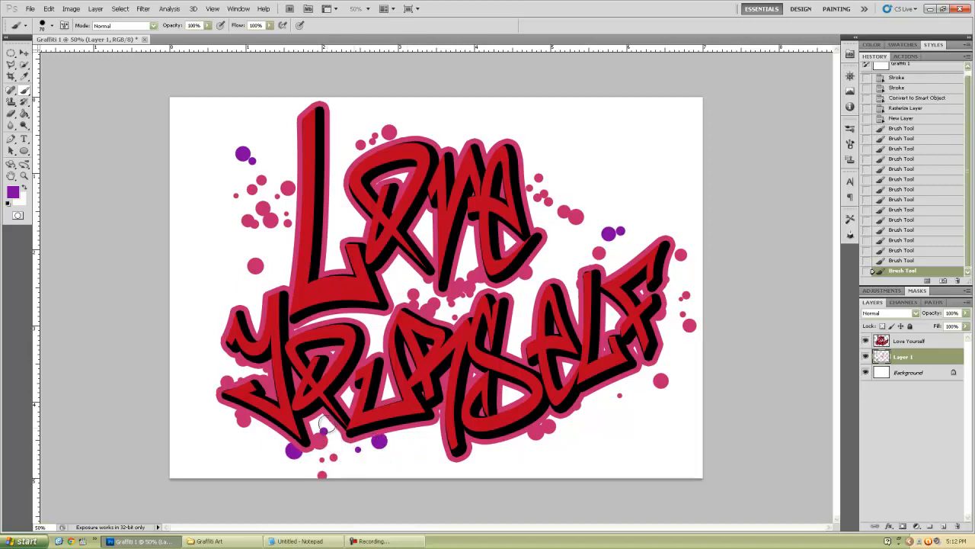
click(322, 427)
click(315, 421)
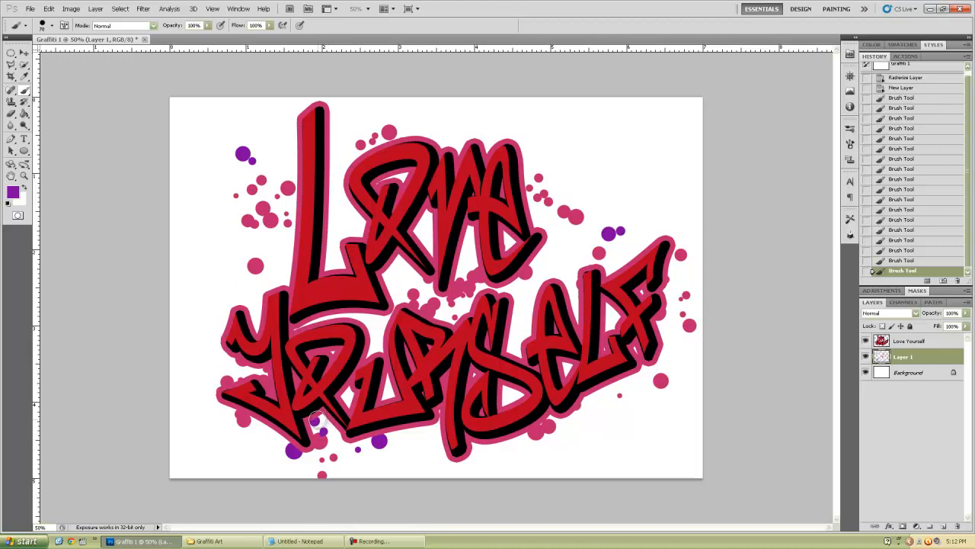
click(614, 396)
click(599, 394)
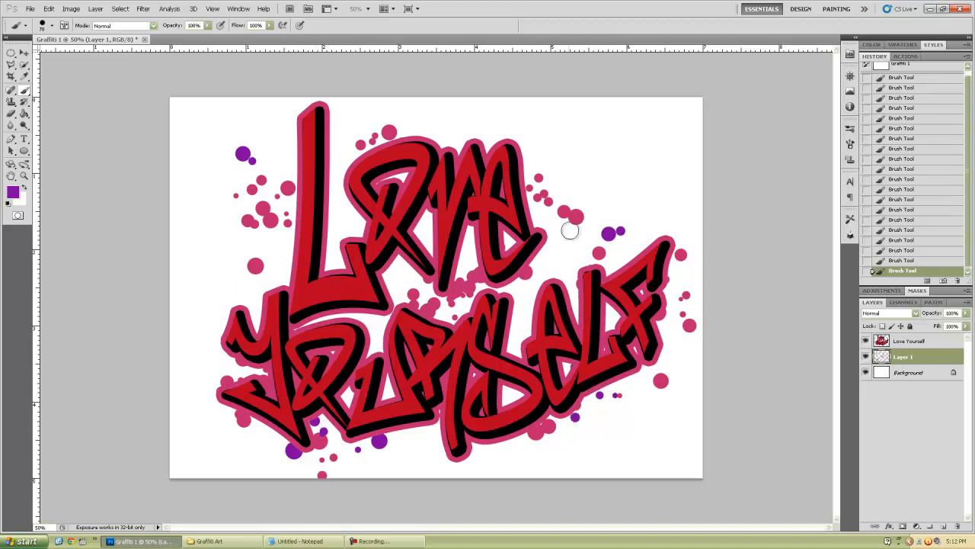